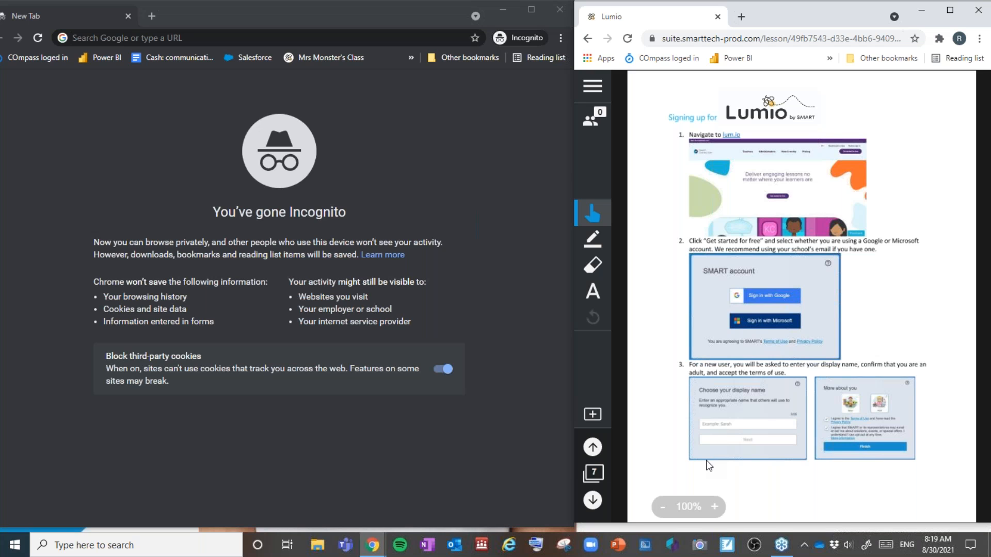
# Step: Place the cursor in the incognito window's address bar, ready for a web address
pyautogui.click(129, 39)
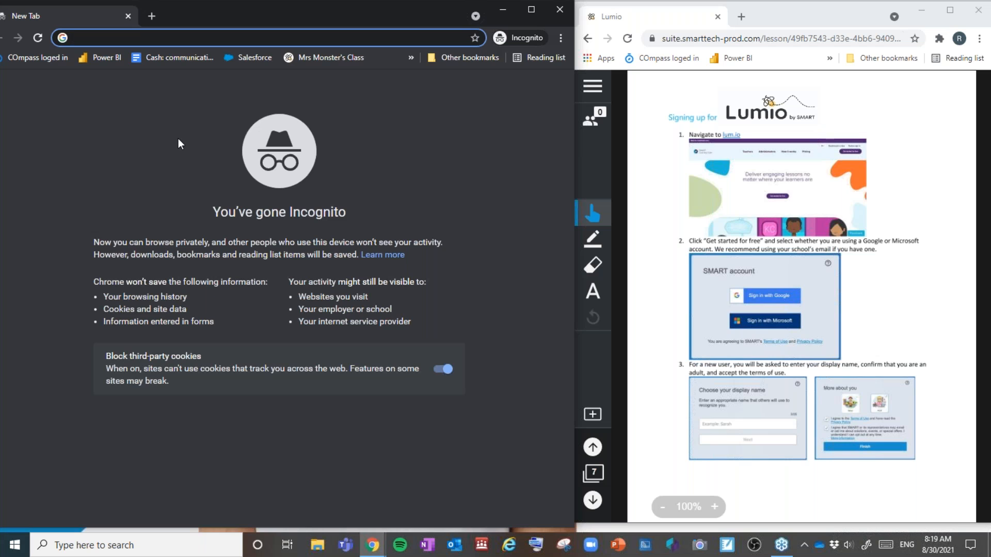
# Step: Enter lum.io in the incognito address bar to load the Lumio landing page
pyautogui.write('um.io')
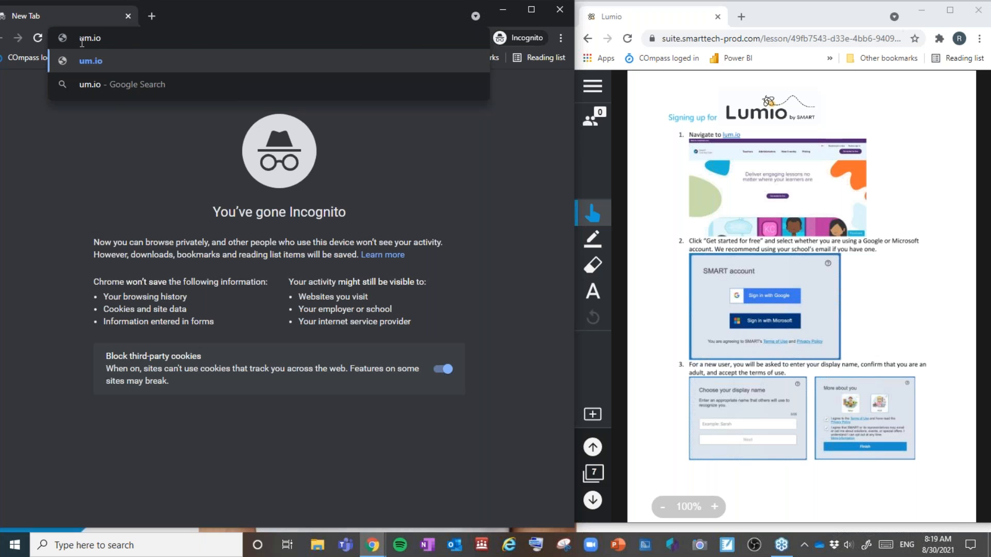
pyautogui.write('l')
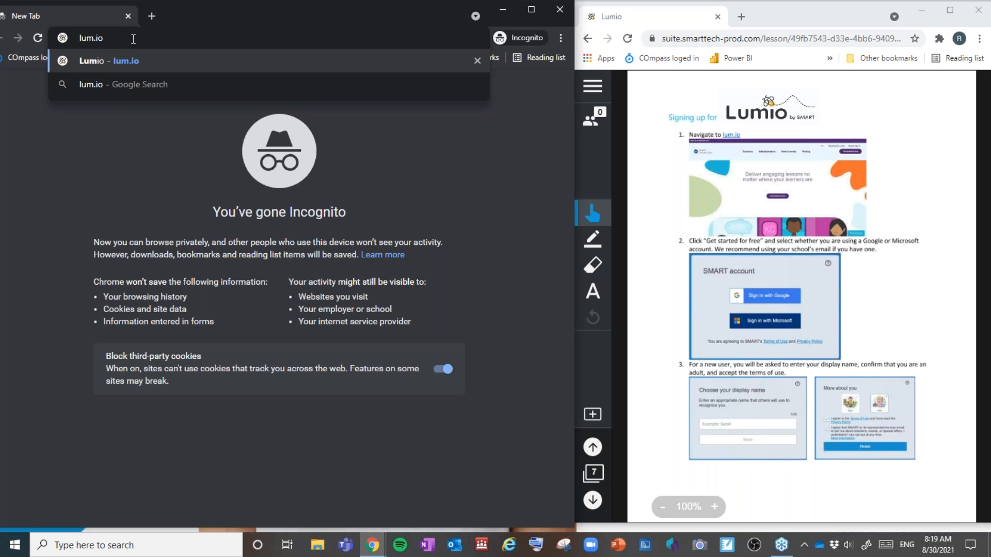
pyautogui.press('Return')
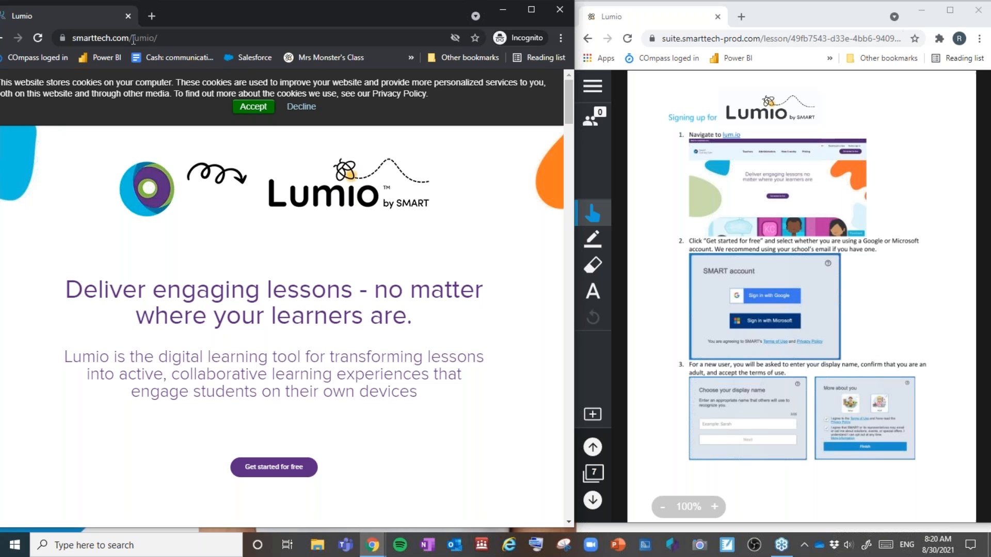
# Step: Accept the site's cookies and choose 'Get started for free'
pyautogui.click(260, 109)
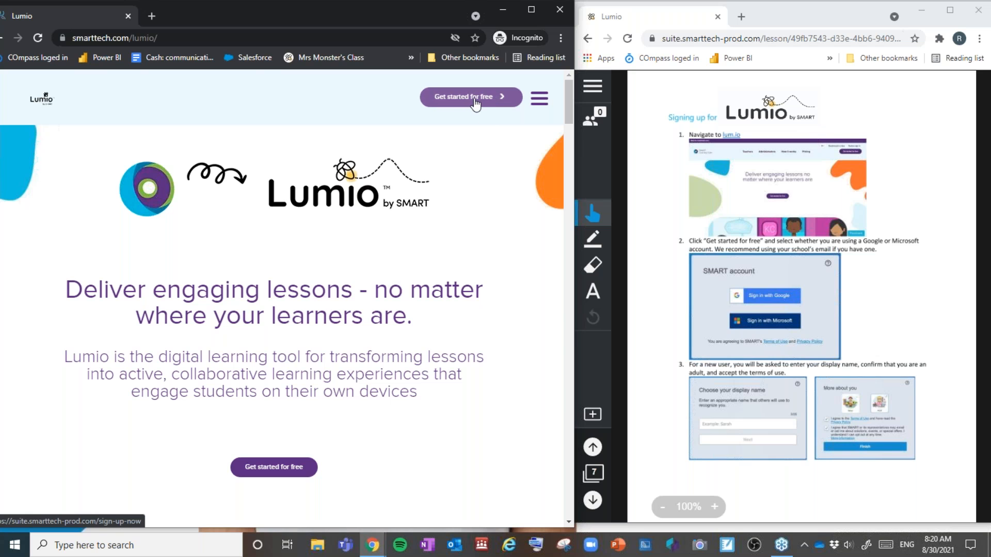
pyautogui.click(280, 476)
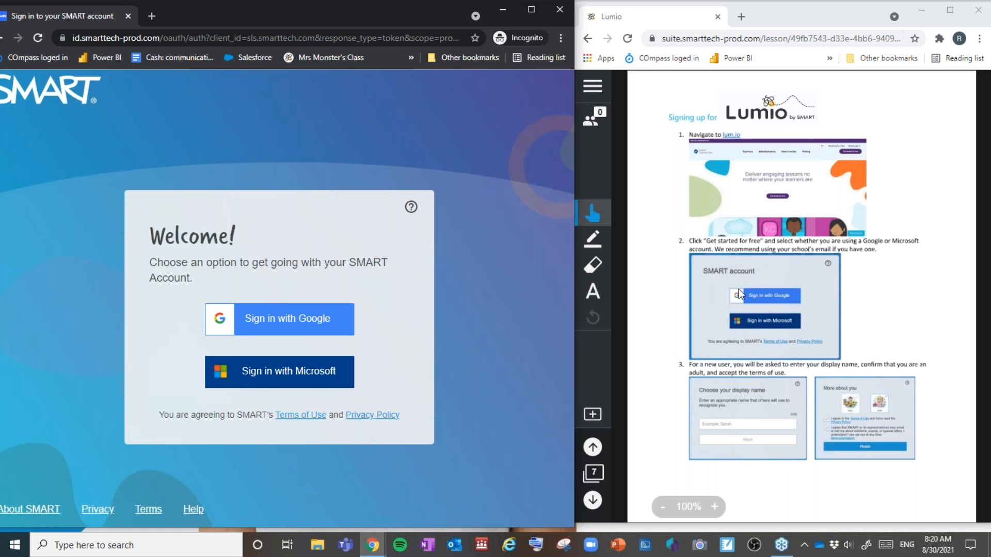
# Step: Choose 'Sign in with Google', then maximize the Lumio lesson window
pyautogui.click(268, 326)
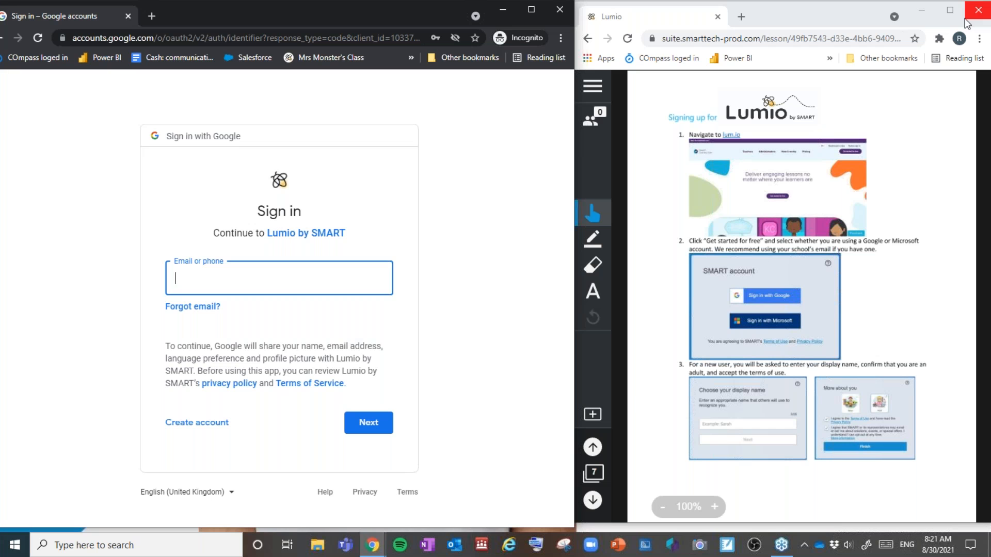
pyautogui.click(952, 13)
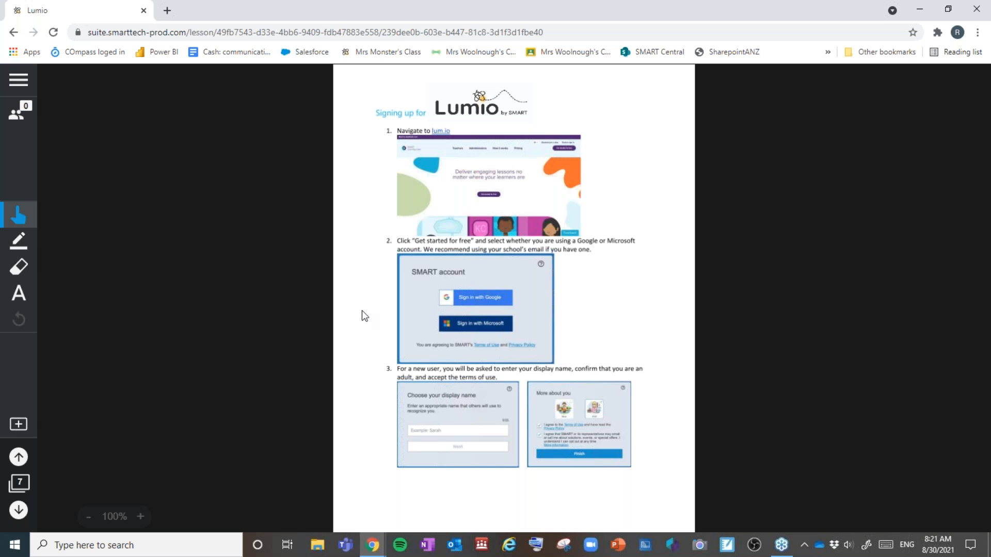
# Step: Show students the class join instructions and code, close them, and advance to the next page
pyautogui.click(26, 116)
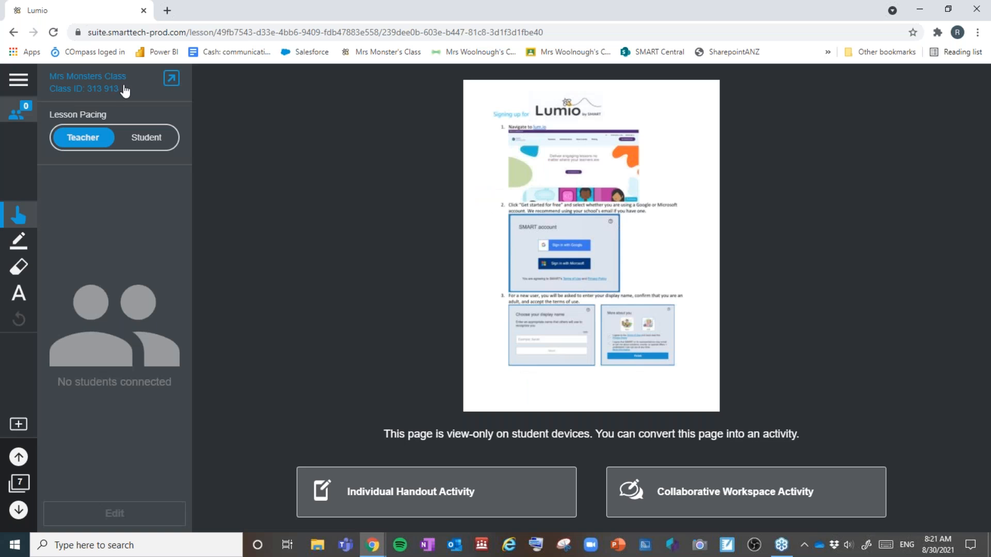
pyautogui.click(175, 83)
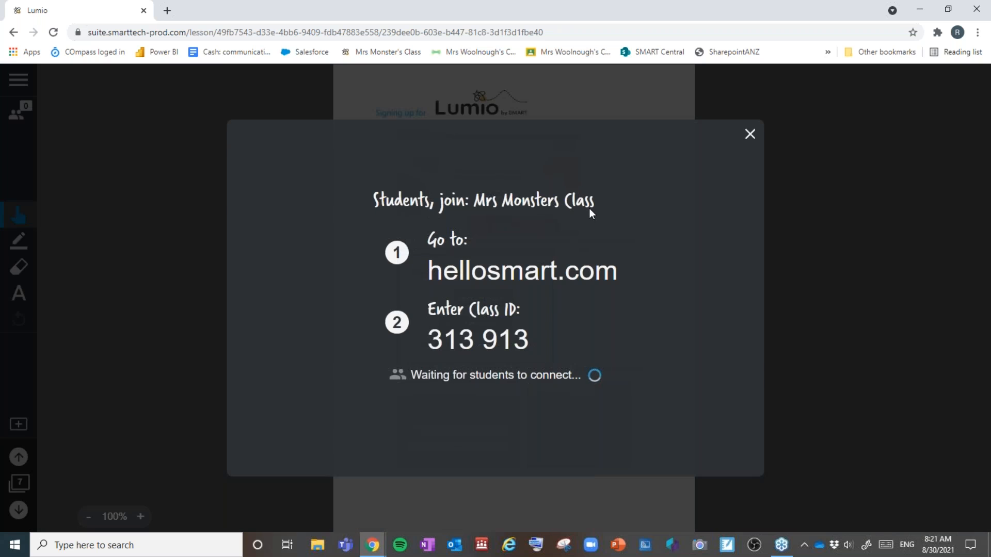
pyautogui.click(751, 136)
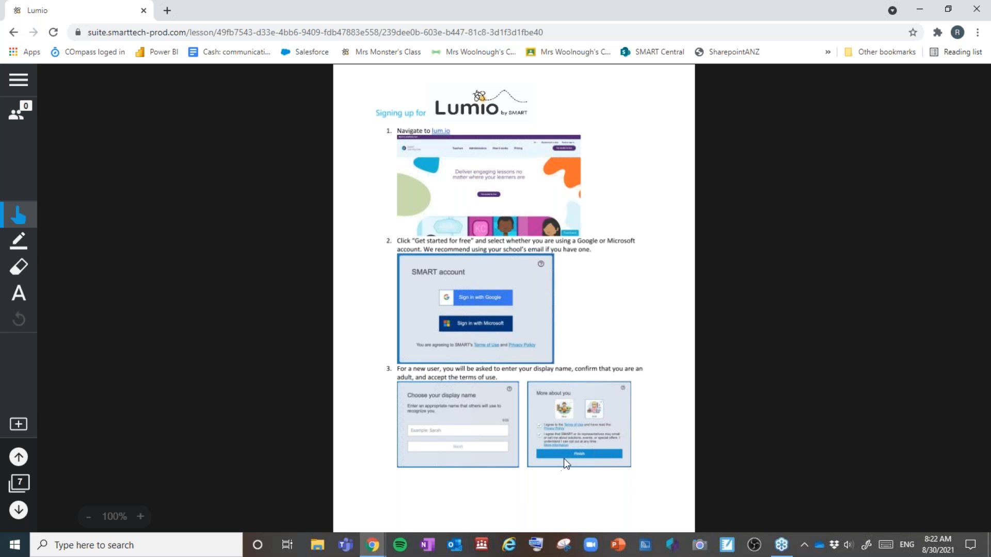
pyautogui.click(18, 509)
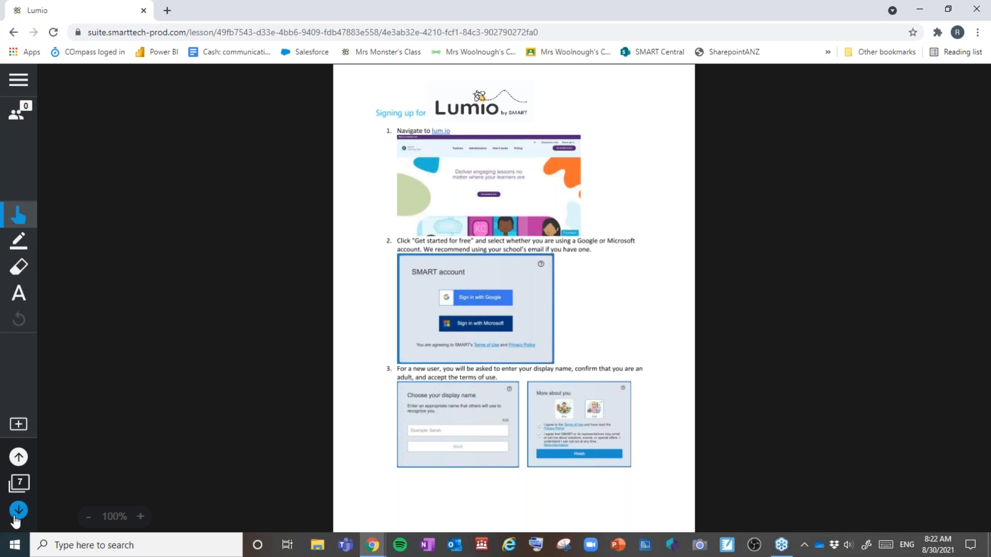
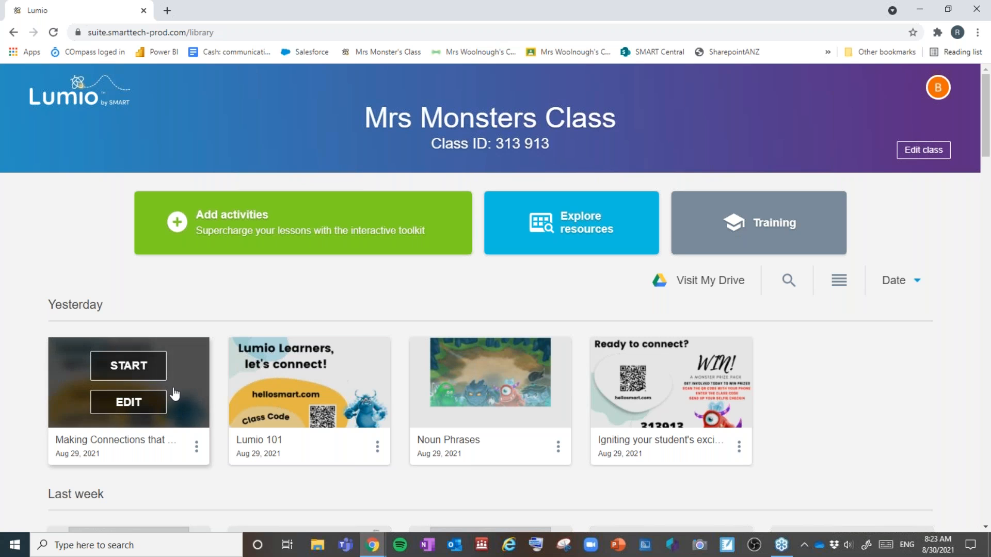
# Step: Open the Edit class menu for Mrs Monsters Class to show its rename, ID, banner and guest options
pyautogui.moveTo(361, 410)
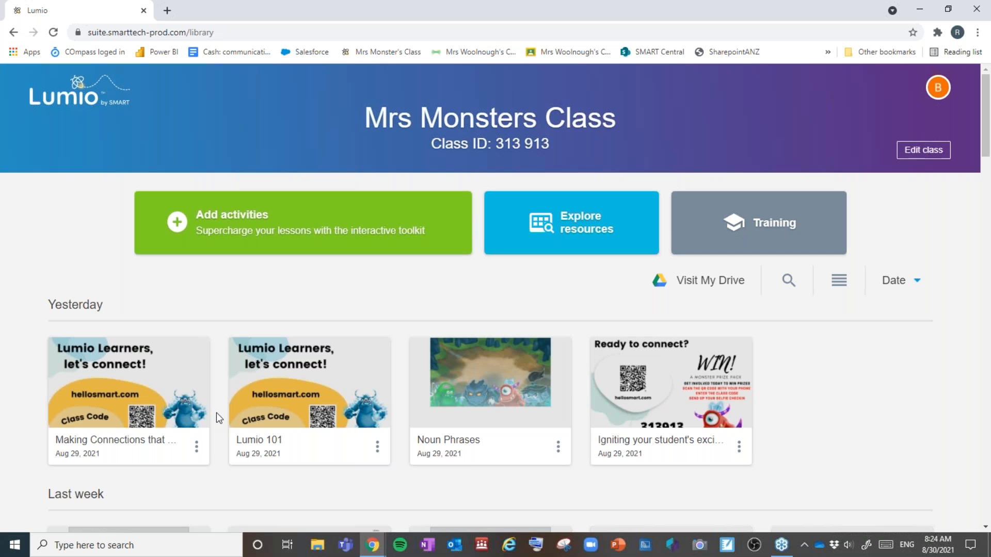
pyautogui.click(923, 158)
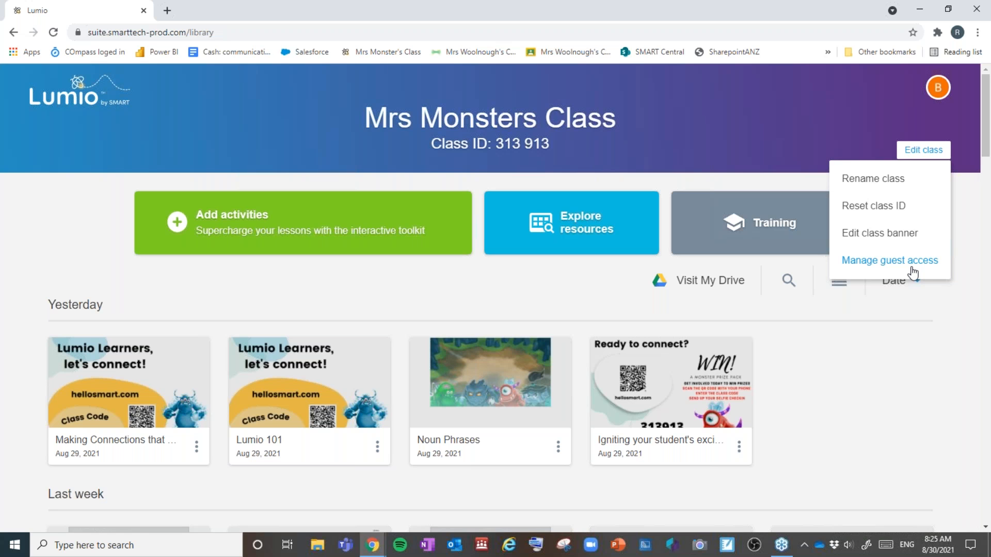
# Step: Dismiss the Edit class options to return to Mrs Monsters Class's lesson library
pyautogui.click(874, 317)
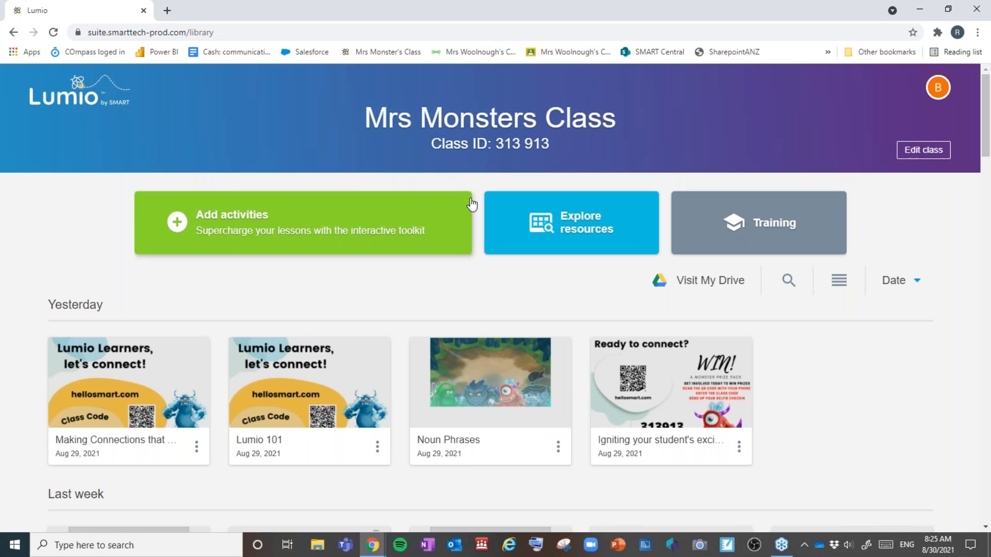
# Step: Open the Lumio training material and scroll down to the 1. Start section
pyautogui.click(772, 223)
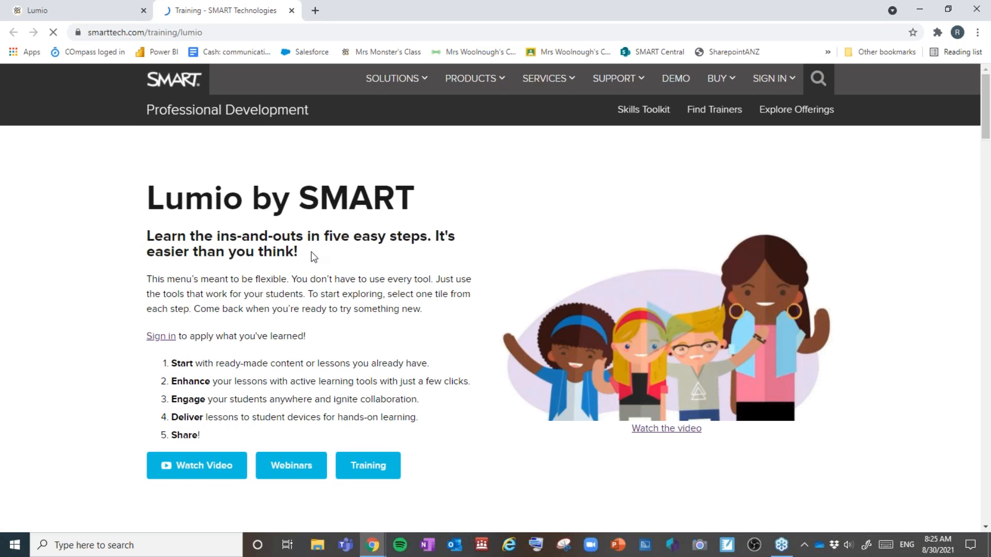
pyautogui.scroll(-1, 317, 265)
pyautogui.scroll(-8, 317, 264)
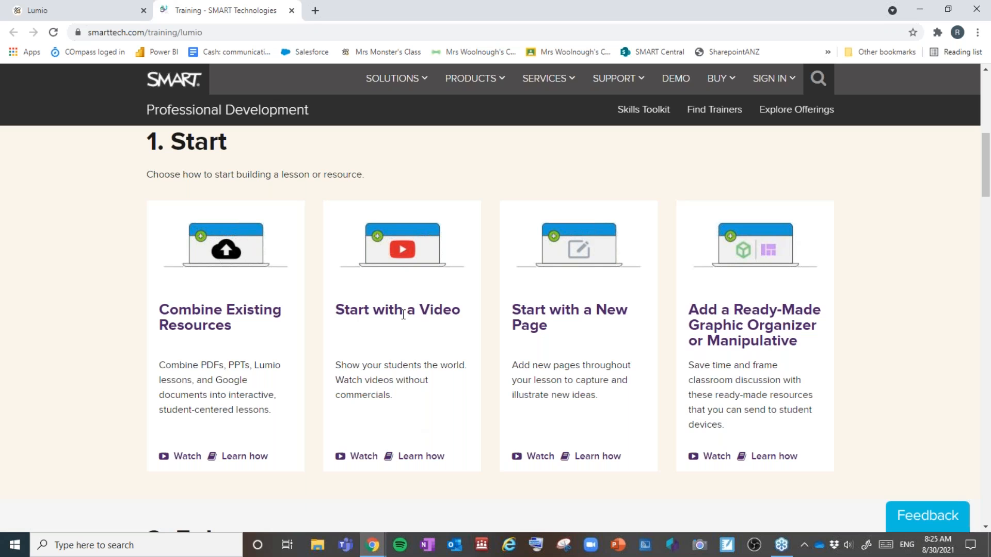
# Step: Preview the Adding YouTube Video clip, then open the Learn how teacher guide
pyautogui.click(367, 457)
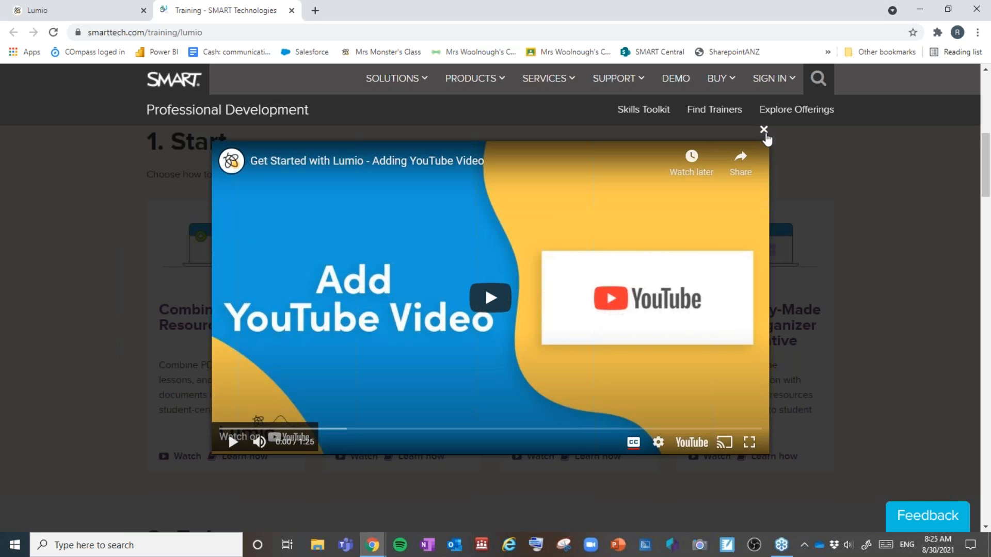
pyautogui.click(763, 130)
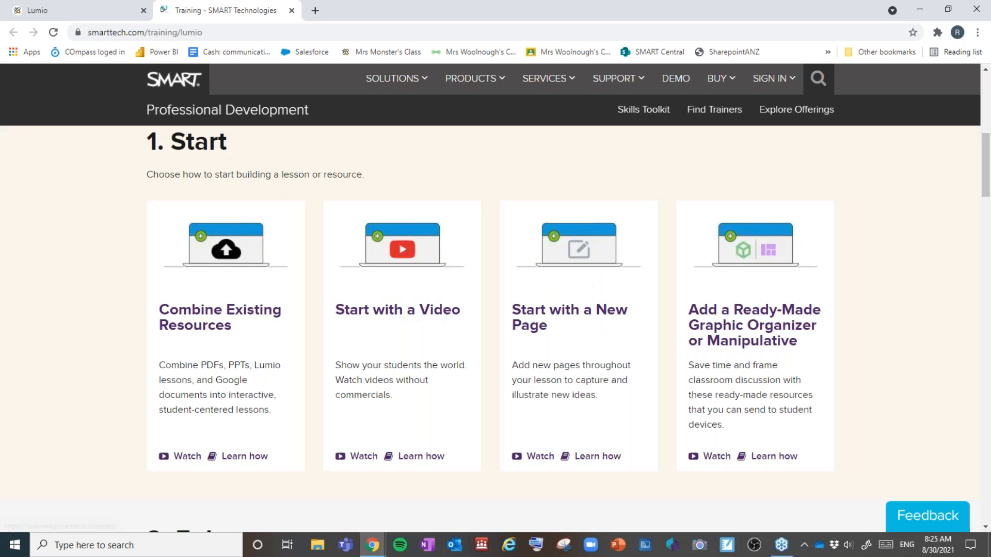
pyautogui.click(410, 458)
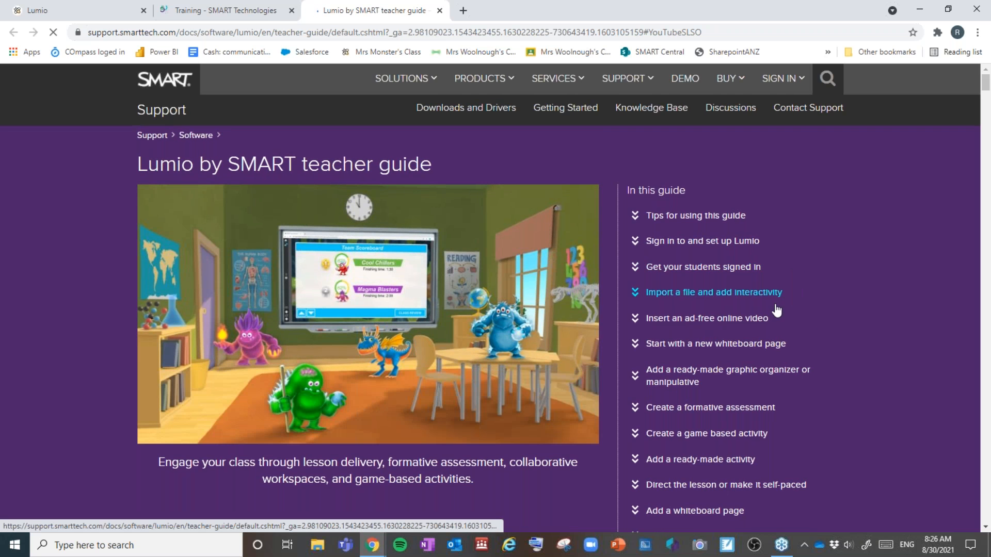
# Step: Read the guide's 'Insert an ad-free online video' steps, then close the teacher guide tab
pyautogui.click(750, 324)
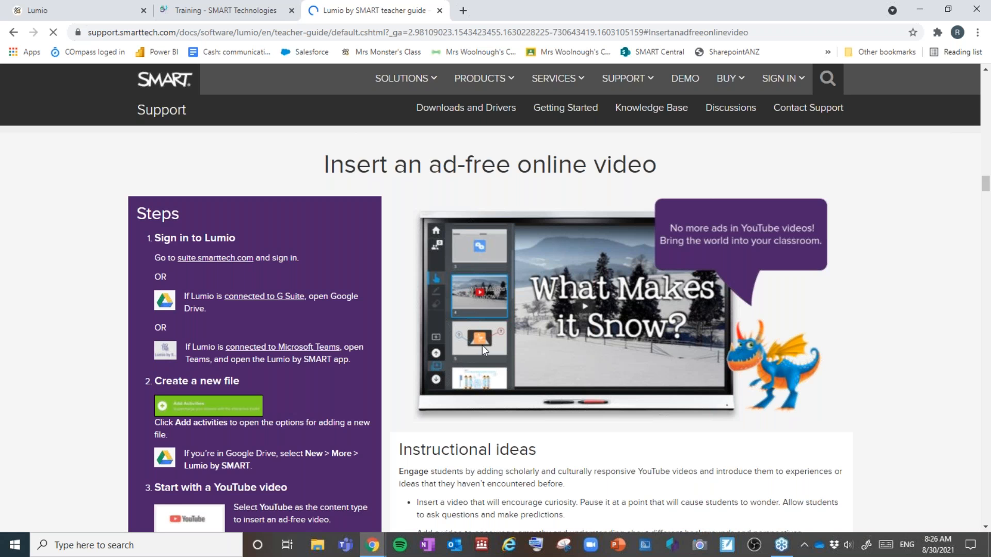
pyautogui.scroll(-1, 482, 345)
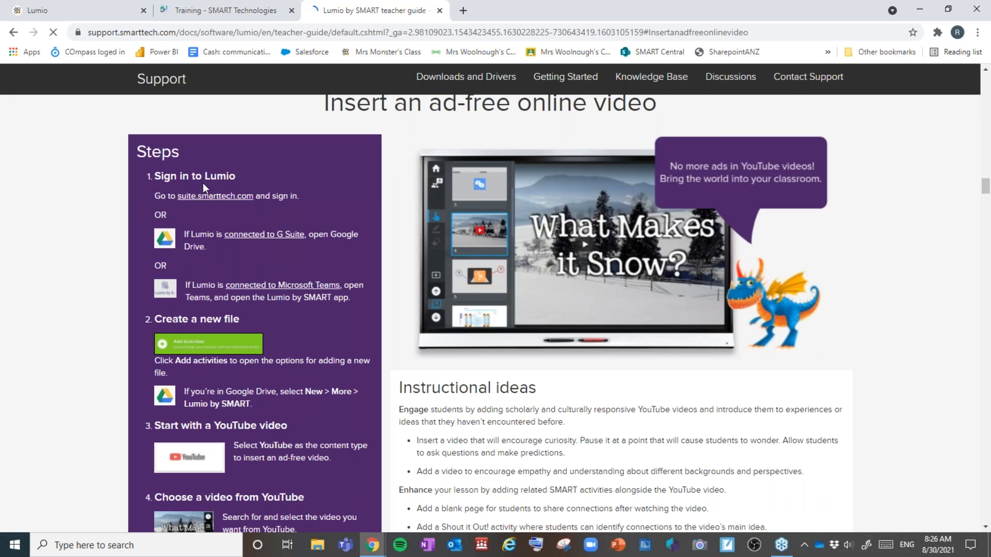
pyautogui.scroll(-1, 186, 275)
pyautogui.scroll(-1, 187, 275)
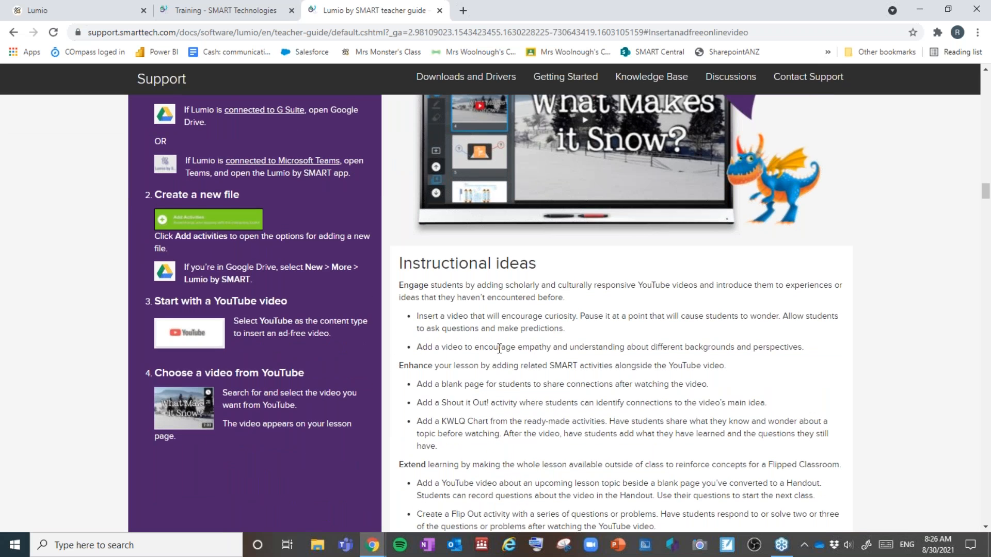
pyautogui.scroll(-1, 499, 348)
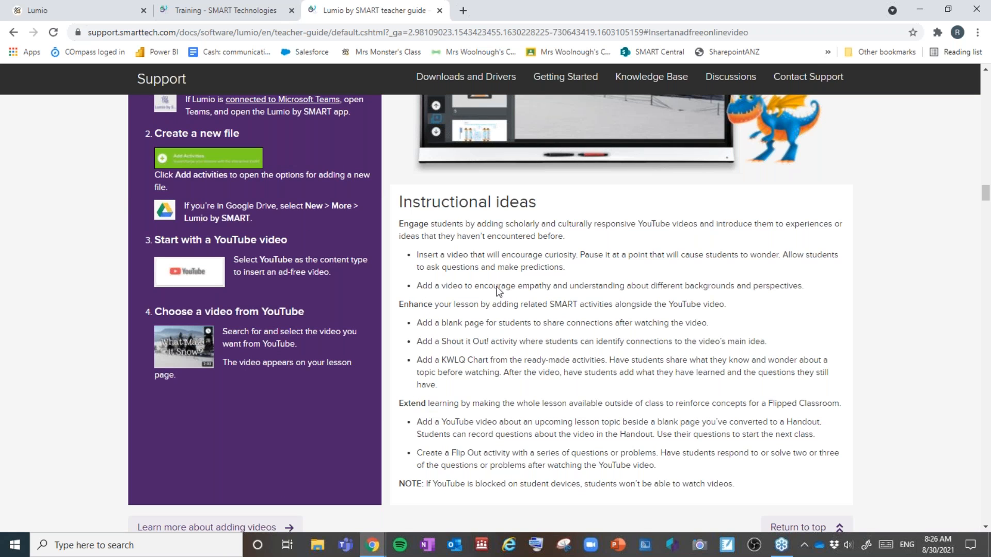
pyautogui.scroll(6, 576, 324)
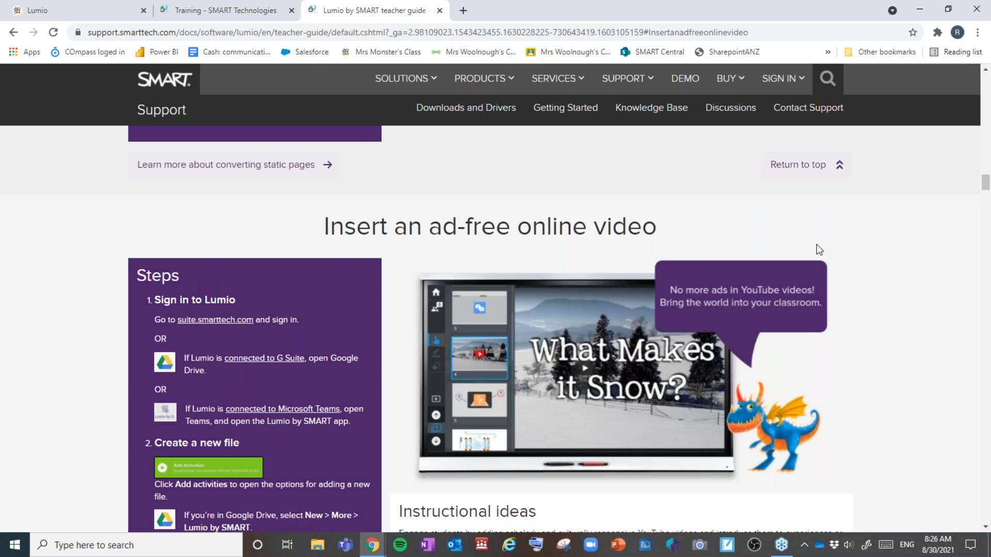
pyautogui.scroll(10, 817, 244)
pyautogui.scroll(3, 812, 184)
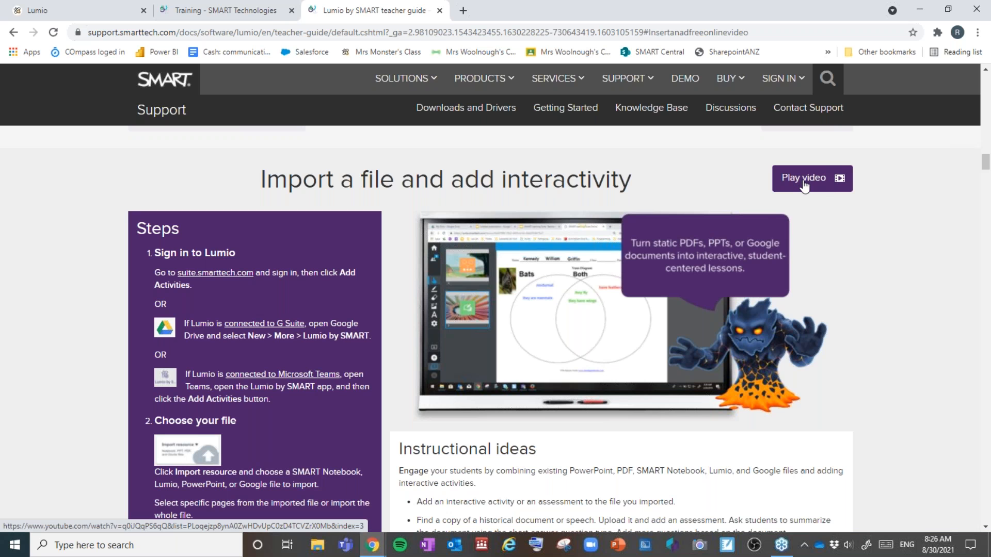
pyautogui.scroll(-1, 804, 185)
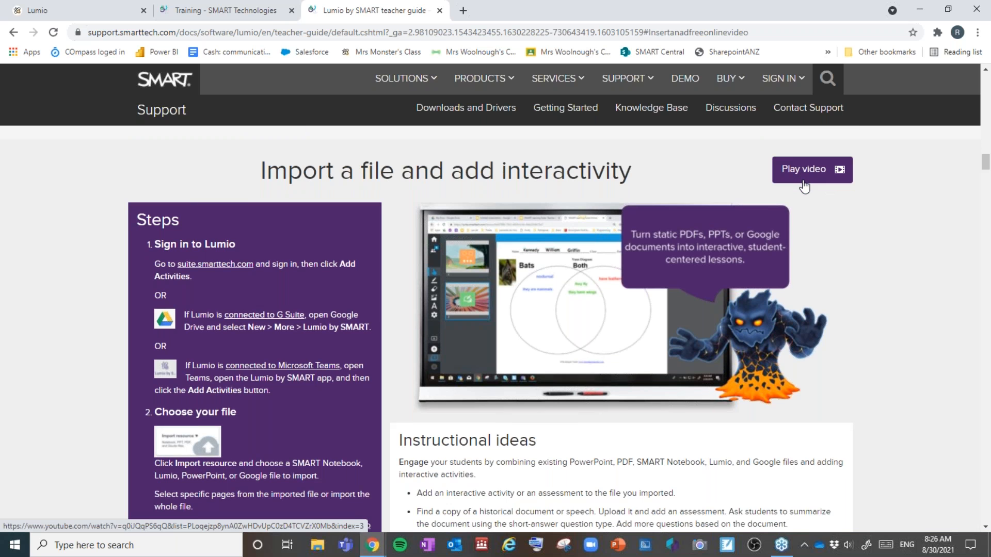
pyautogui.scroll(-1, 804, 186)
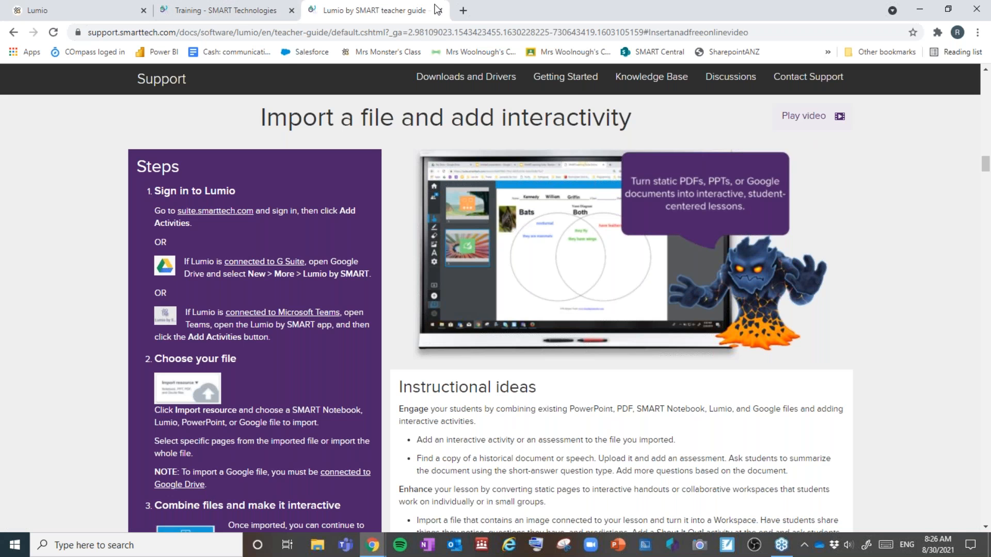
pyautogui.hotkey('ctrl', 'w')
pyautogui.scroll(-5, 380, 283)
# Step: Scroll through the Enhance, Engage, Deliver and Share training sections, then close the Training tab
pyautogui.scroll(-2, 380, 283)
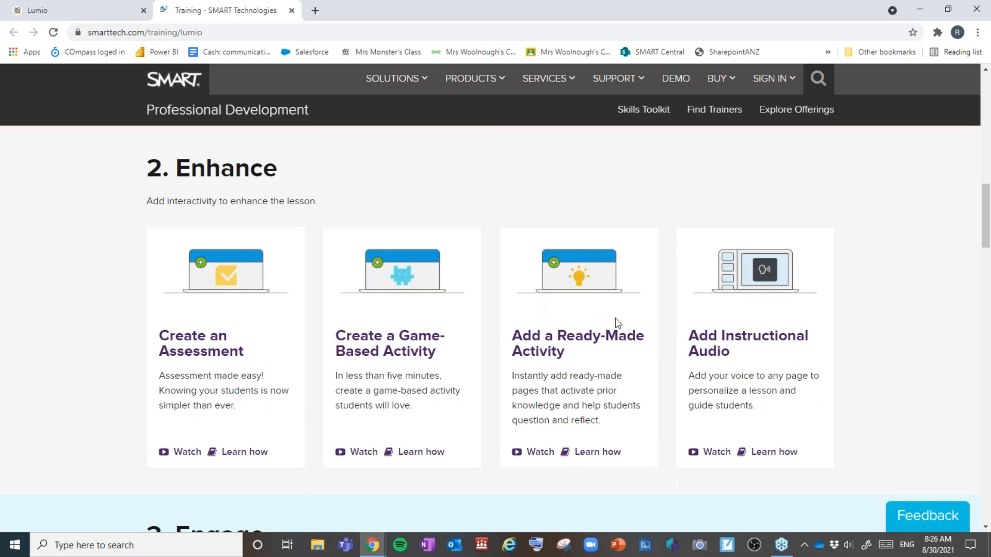
pyautogui.scroll(-6, 615, 317)
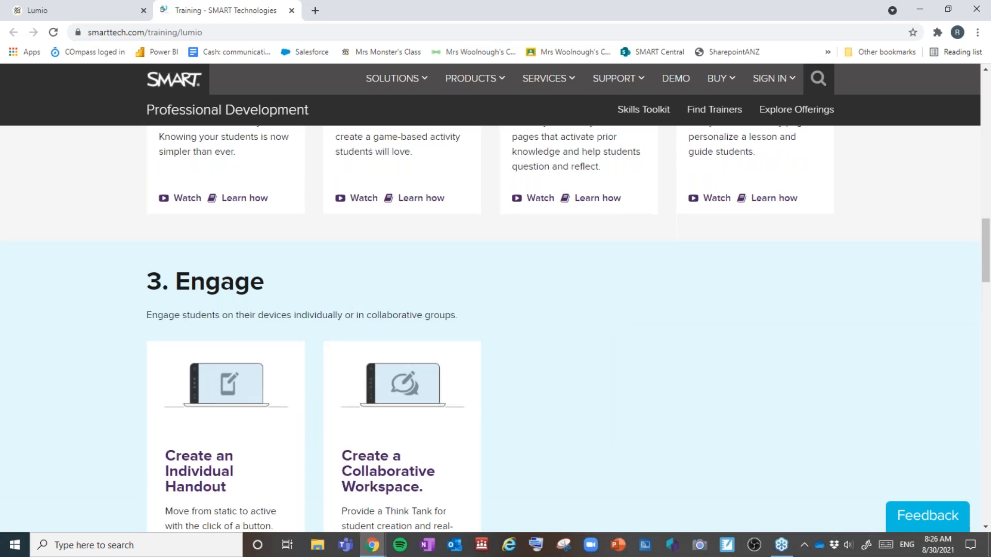
pyautogui.scroll(-7, 389, 401)
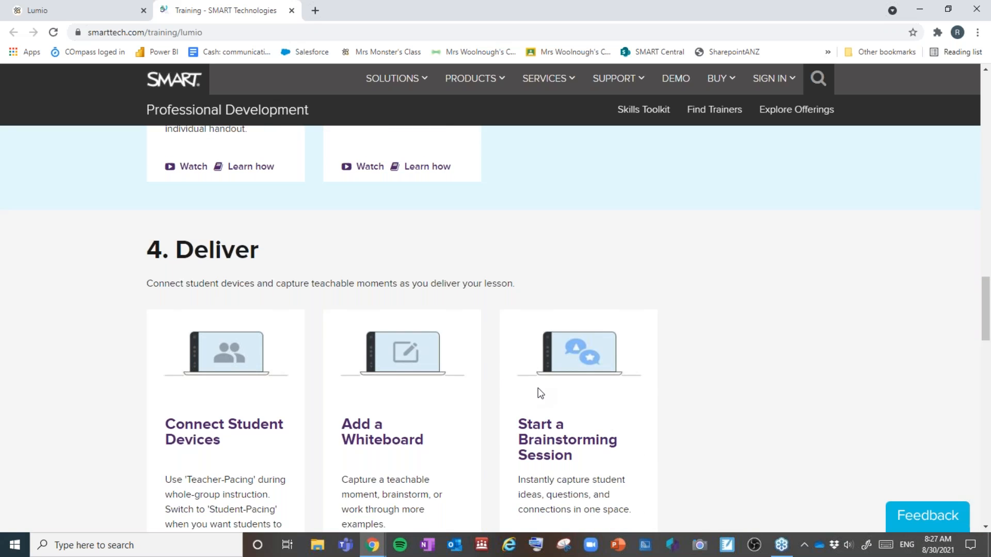
pyautogui.scroll(-2, 537, 391)
pyautogui.scroll(1, 482, 361)
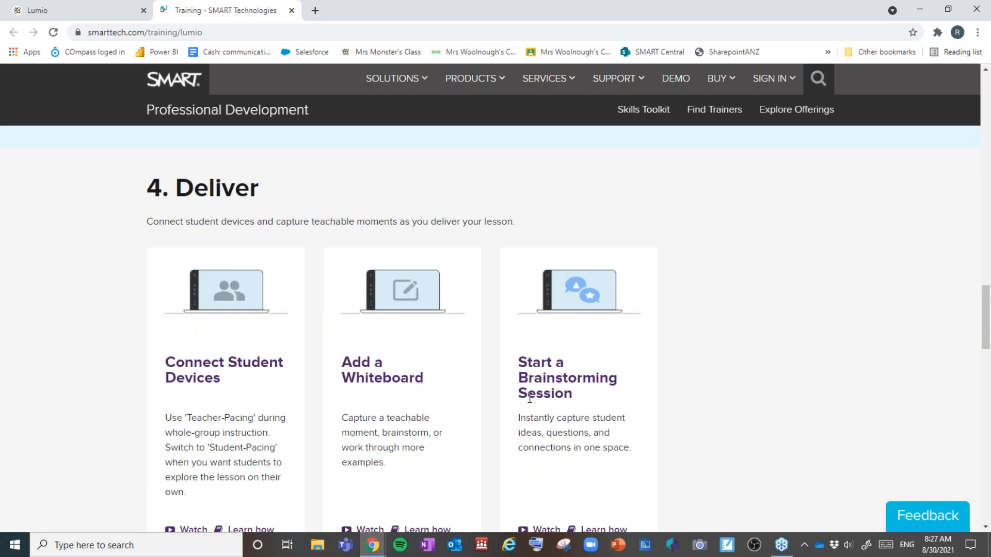
pyautogui.scroll(-1, 529, 397)
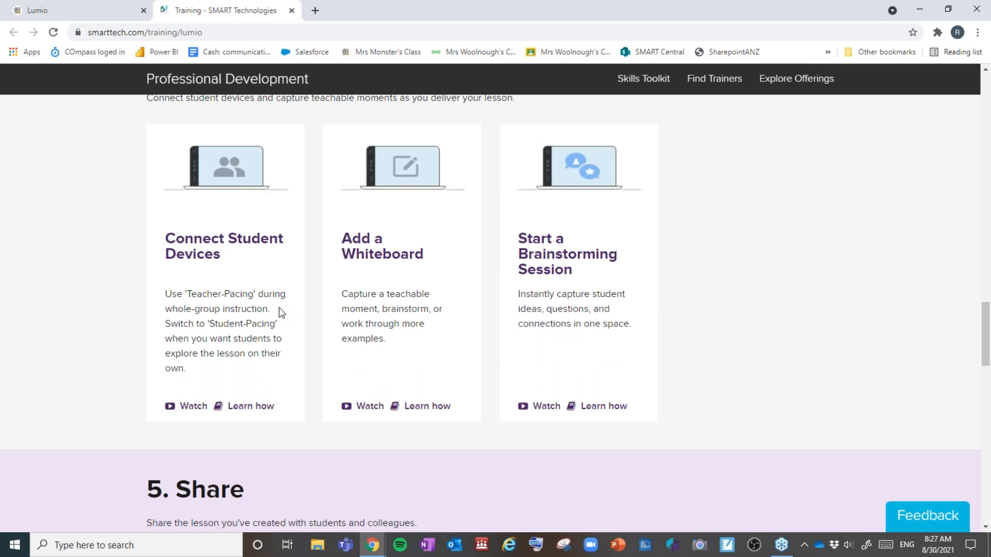
pyautogui.scroll(-5, 485, 297)
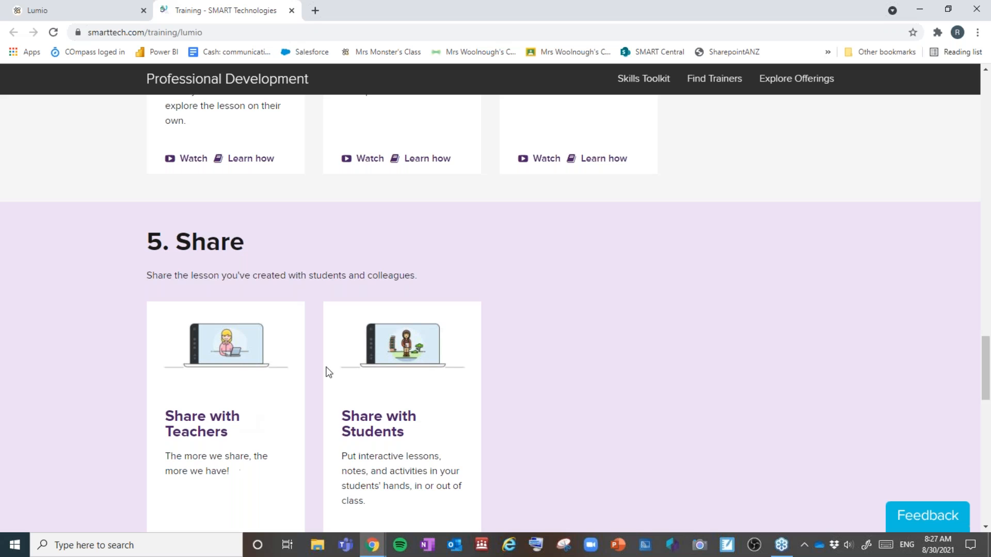
pyautogui.scroll(-1, 398, 453)
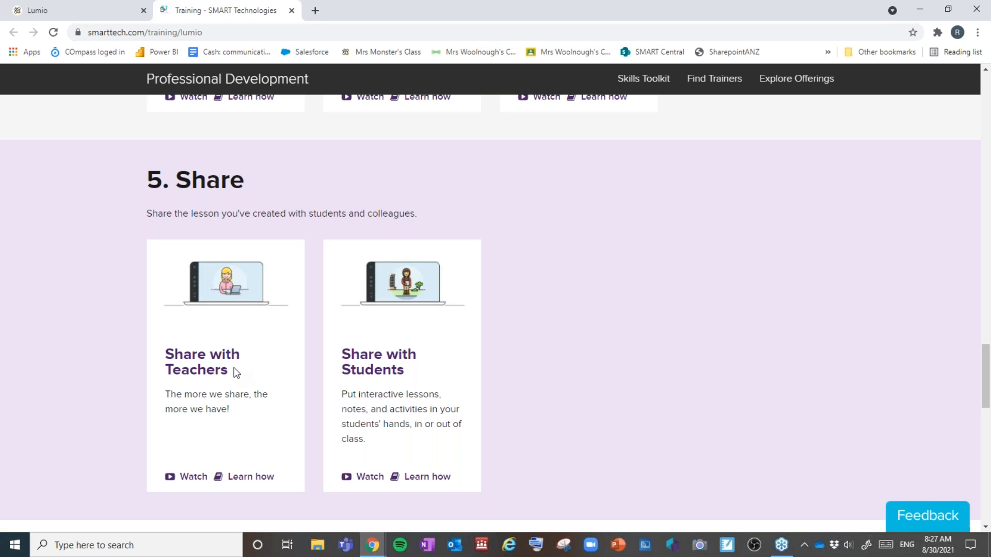
pyautogui.scroll(1, 244, 364)
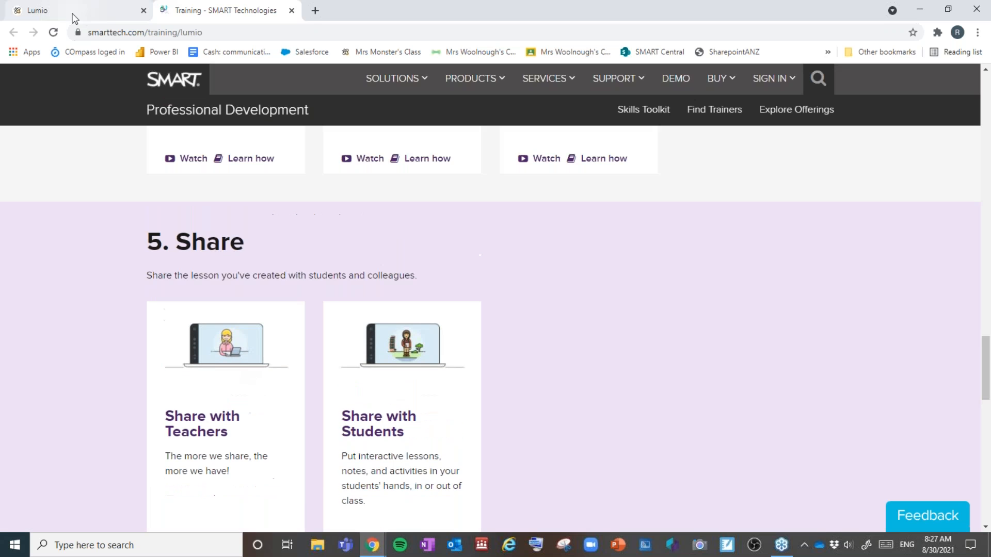
pyautogui.click(291, 12)
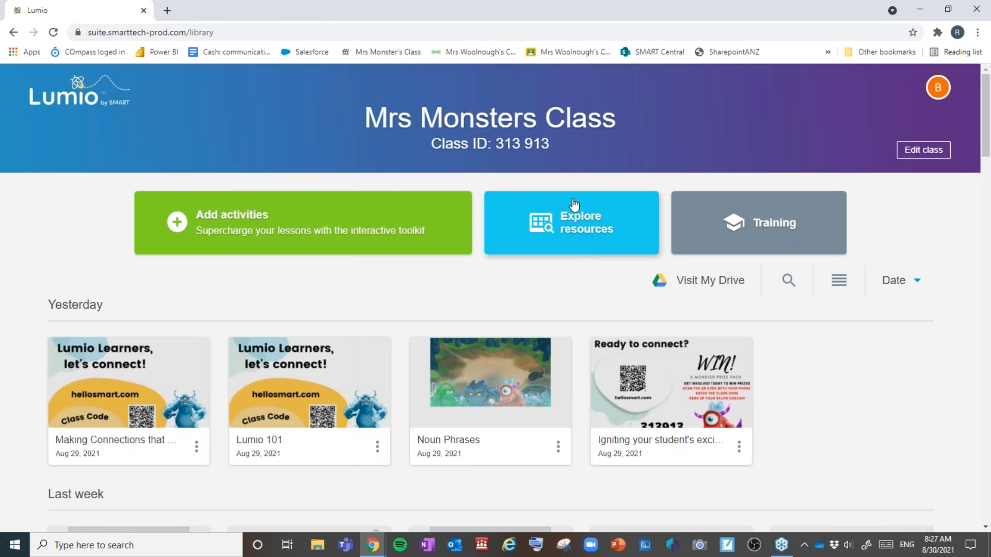
# Step: Open Explore resources and browse the ready-made Lumio collections
pyautogui.click(558, 238)
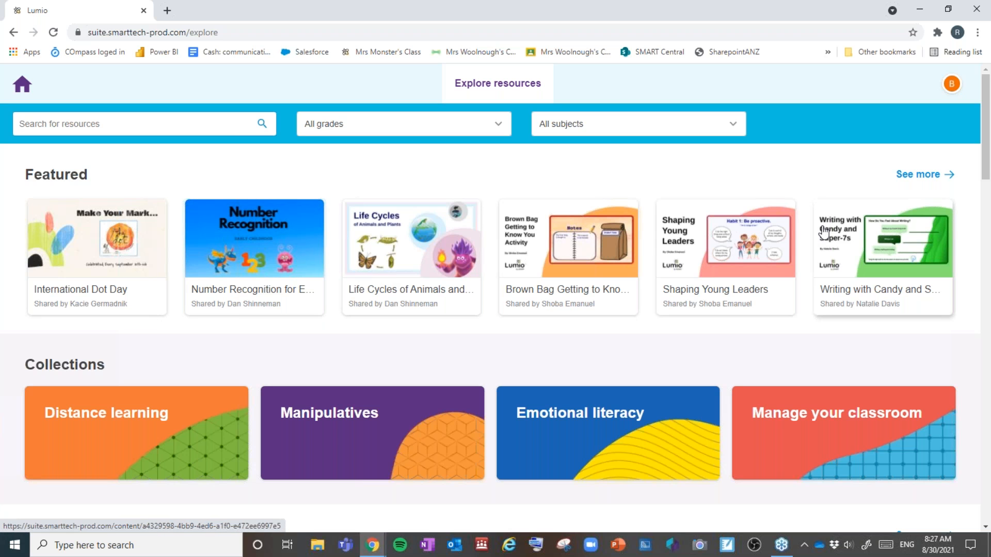
pyautogui.scroll(-3, 799, 232)
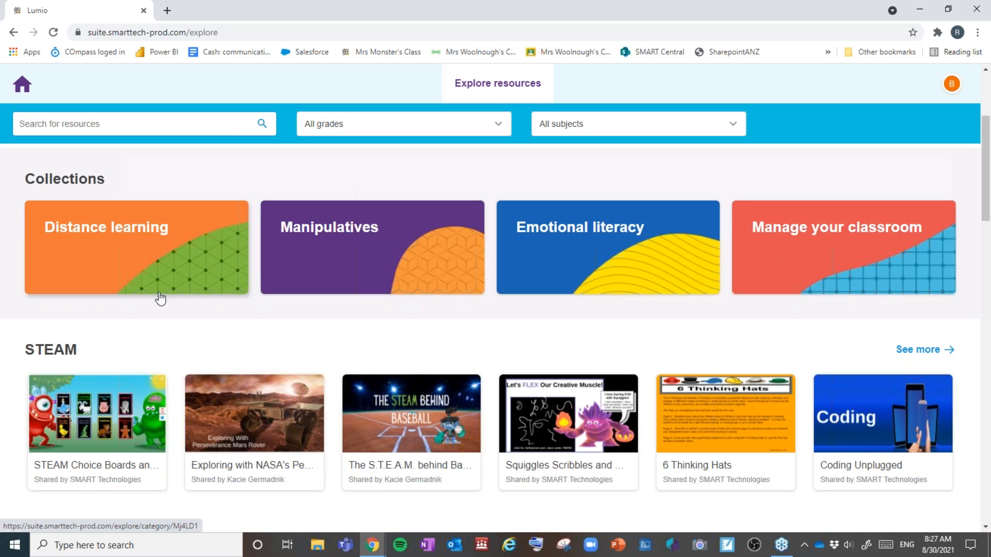
pyautogui.scroll(-2, 160, 298)
pyautogui.scroll(-3, 160, 297)
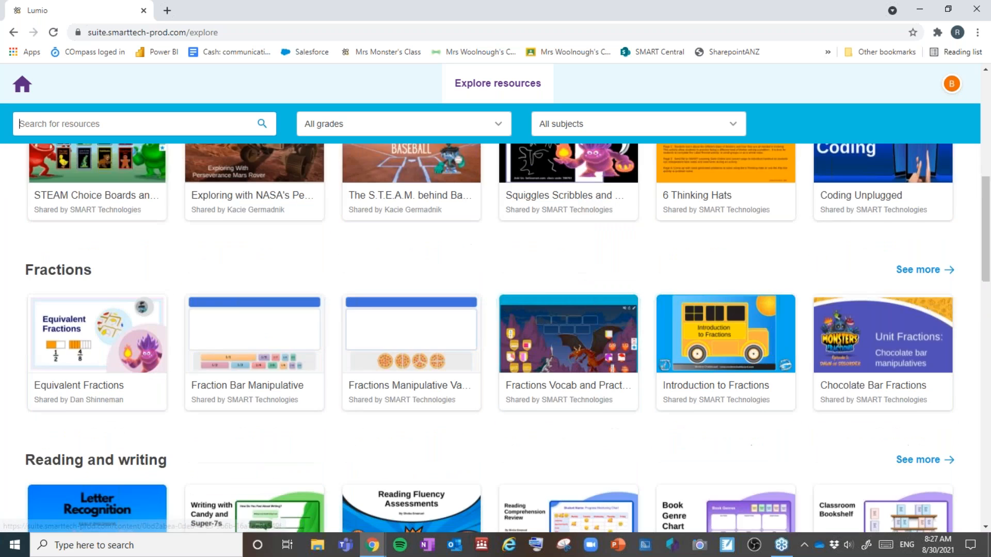
pyautogui.scroll(-2, 160, 298)
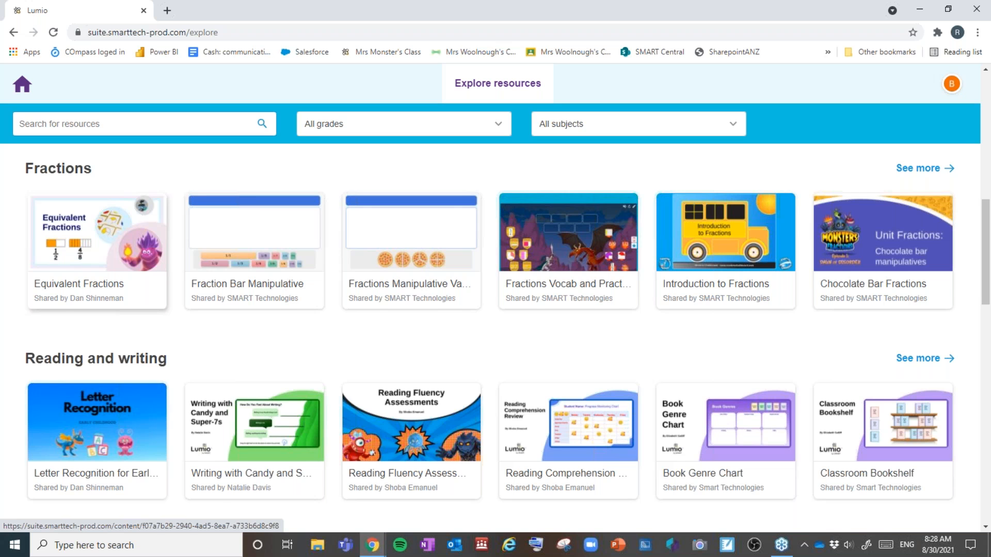
pyautogui.scroll(-1, 160, 298)
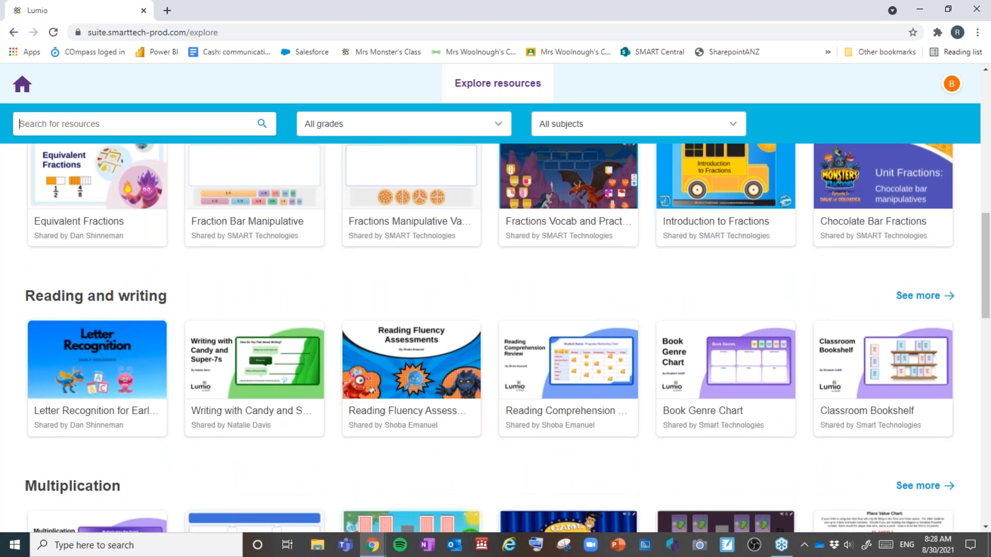
pyautogui.scroll(-4, 160, 298)
pyautogui.scroll(-5, 160, 298)
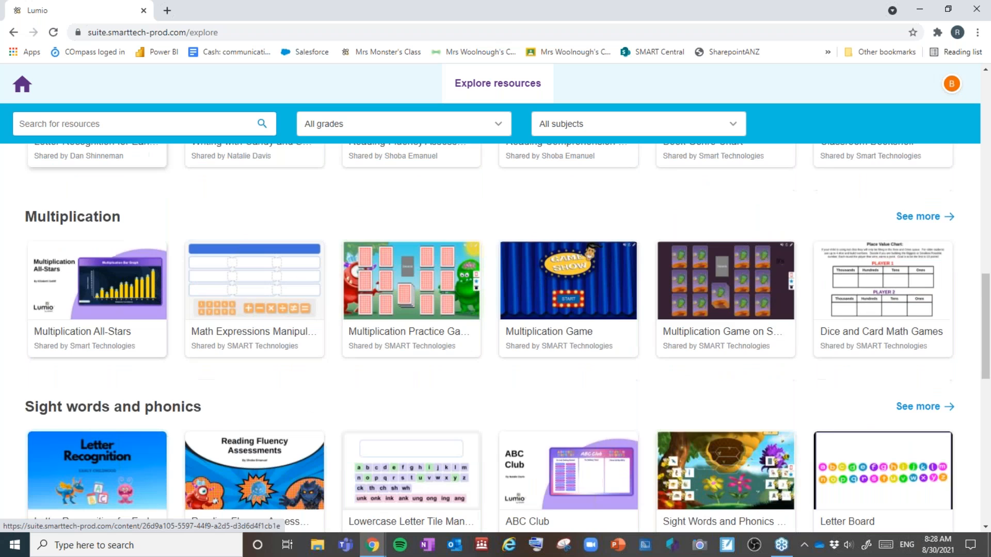
pyautogui.scroll(-2, 160, 298)
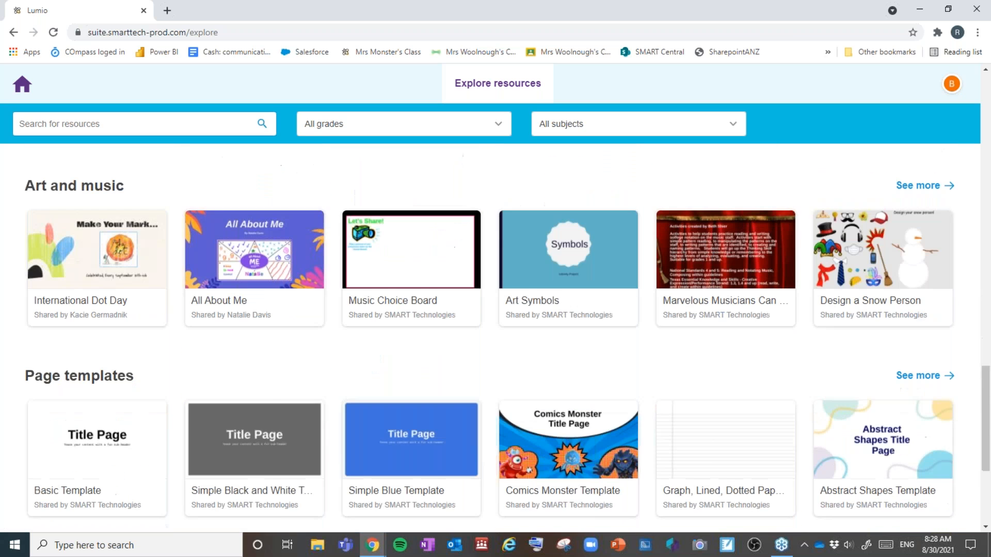
pyautogui.scroll(-3, 161, 294)
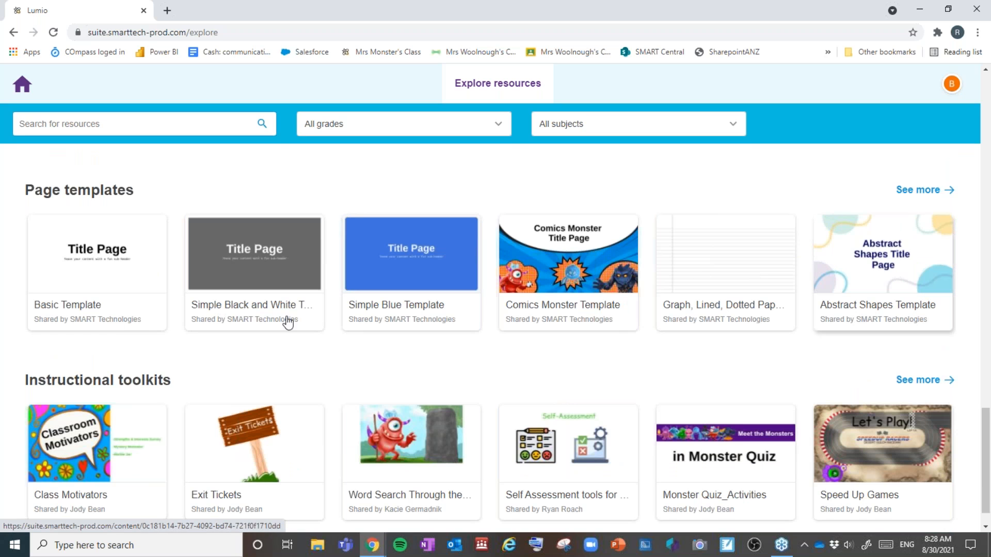
pyautogui.scroll(-1, 133, 325)
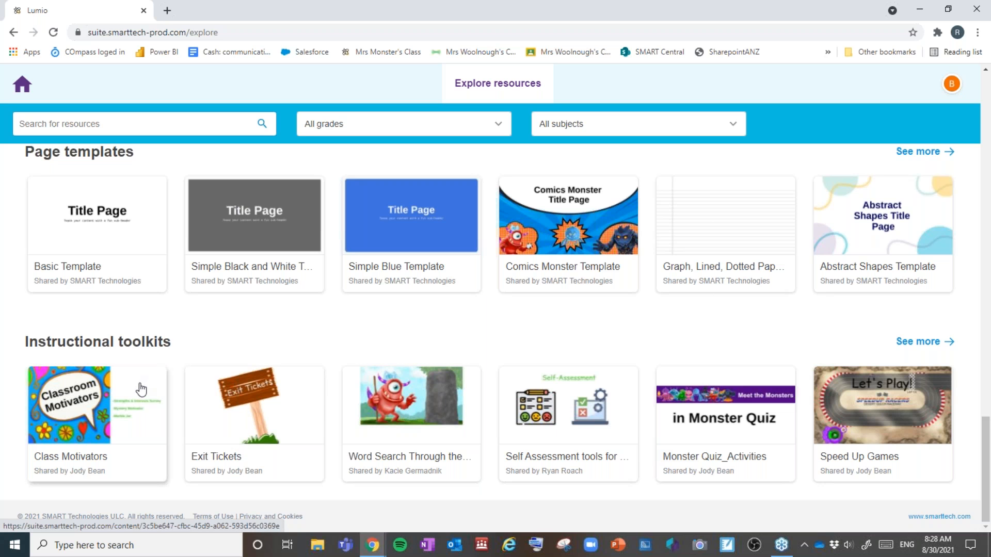
pyautogui.scroll(1, 228, 358)
pyautogui.scroll(8, 225, 359)
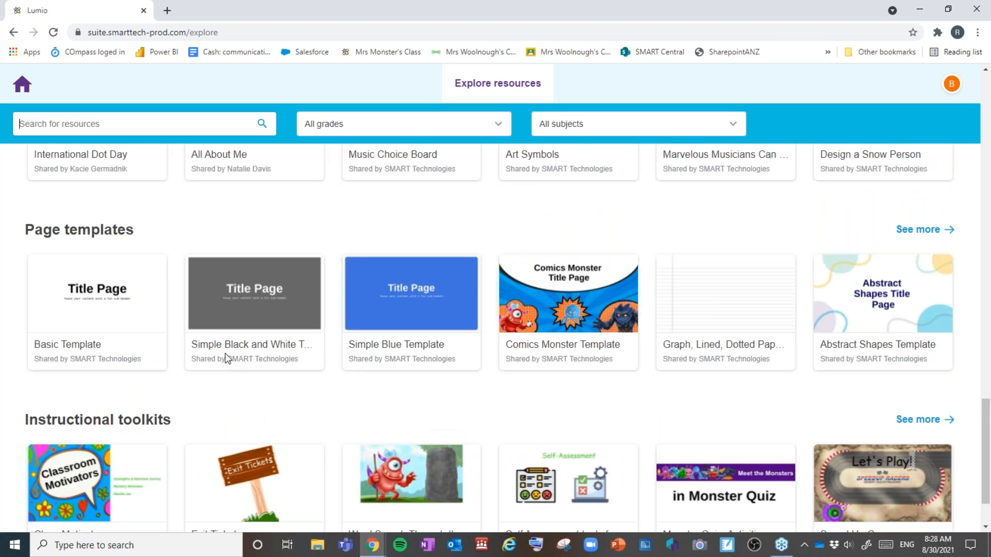
pyautogui.scroll(7, 225, 359)
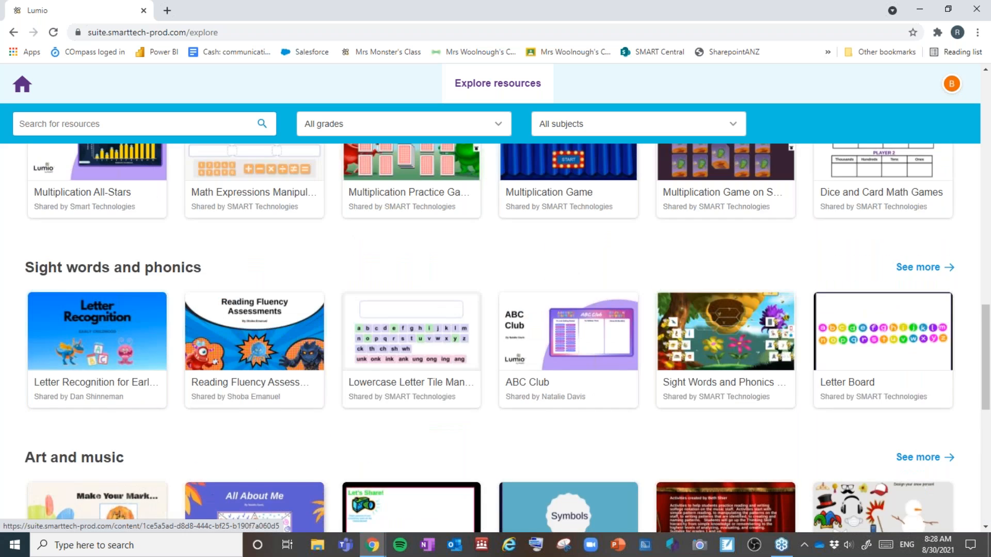
pyautogui.scroll(8, 225, 359)
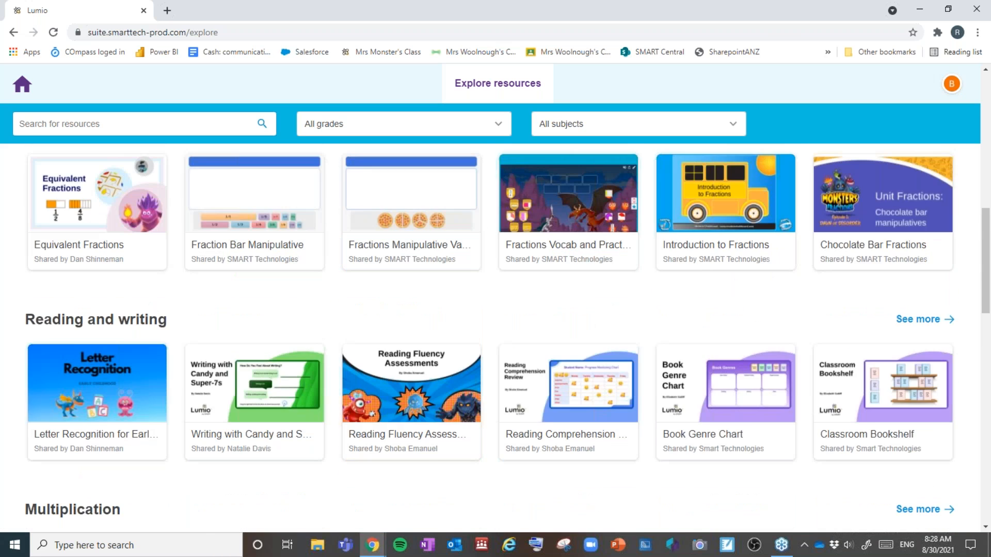
pyautogui.scroll(3, 700, 334)
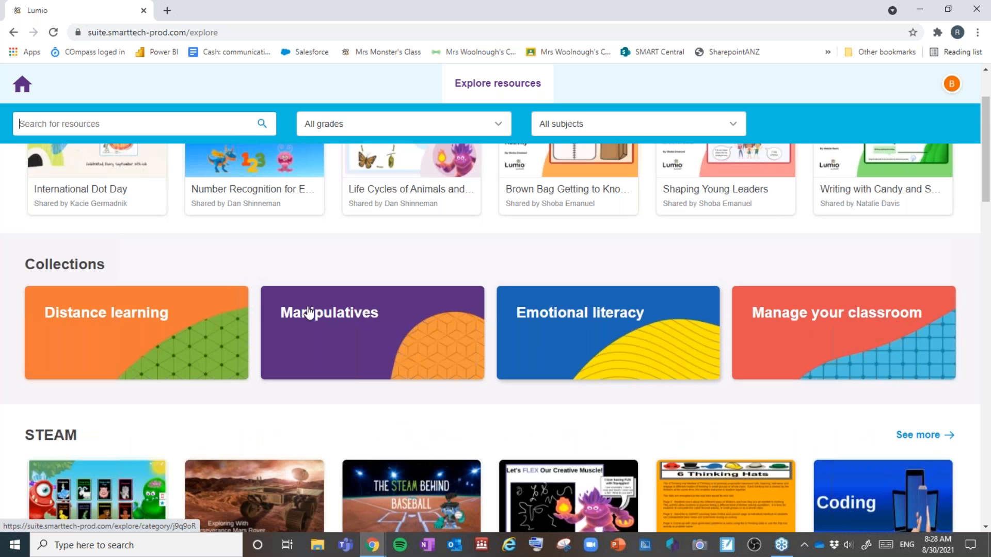
# Step: Open the Distance learning collection and its Addition Facts to 20 resource
pyautogui.click(161, 338)
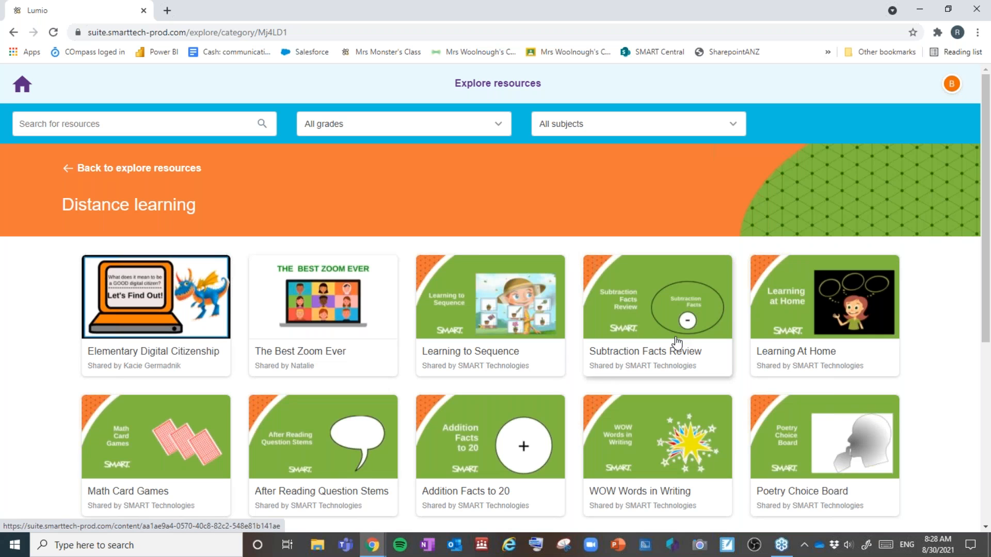
pyautogui.scroll(-6, 676, 342)
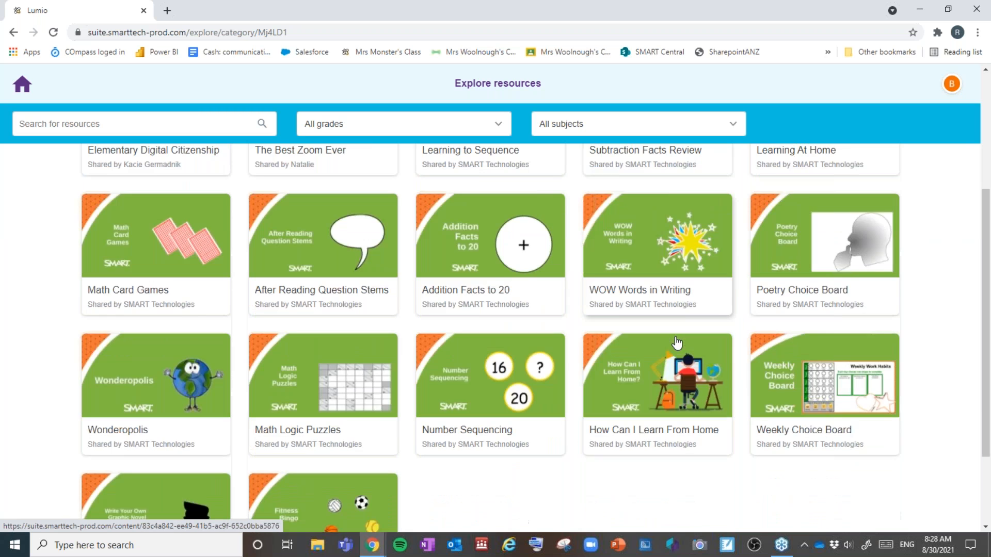
pyautogui.scroll(4, 676, 343)
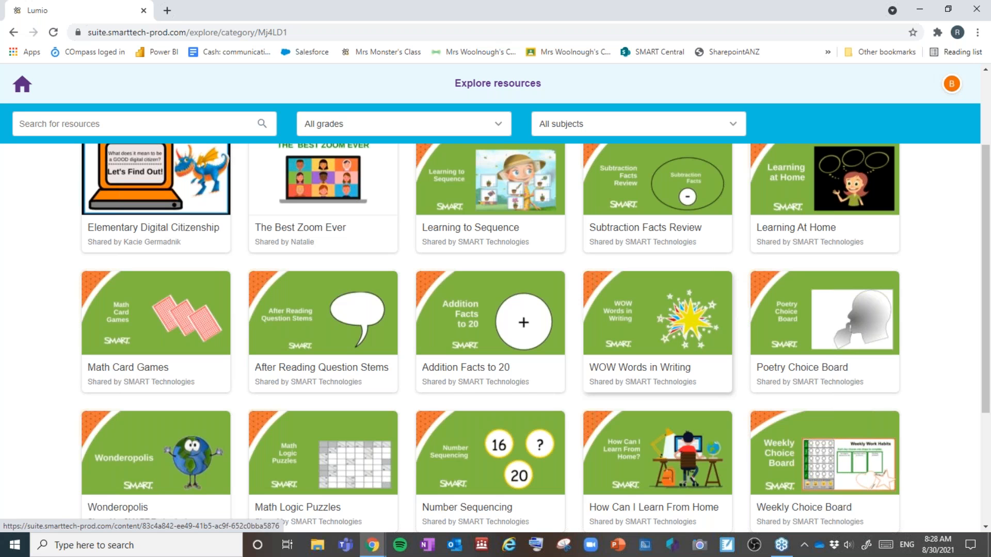
pyautogui.scroll(1, 490, 335)
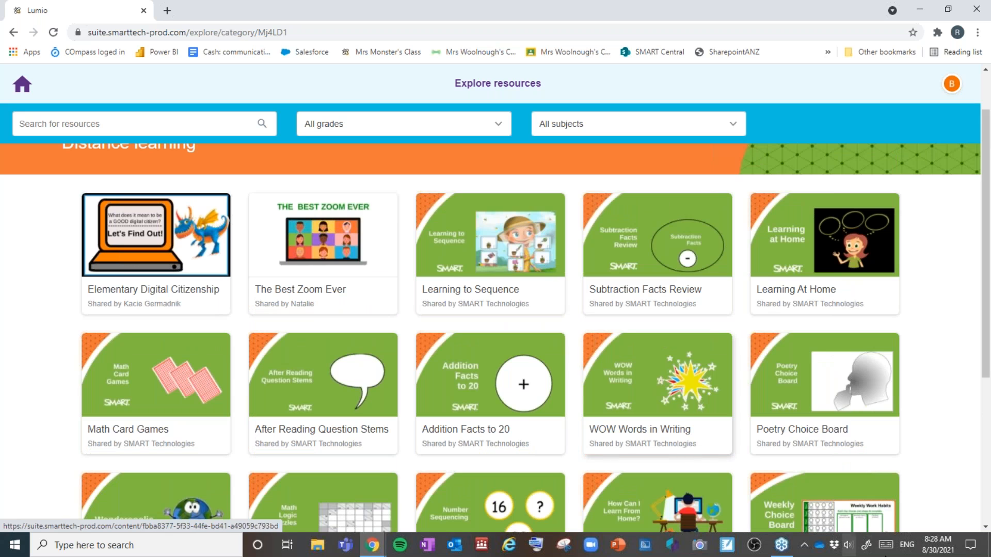
pyautogui.scroll(-2, 651, 406)
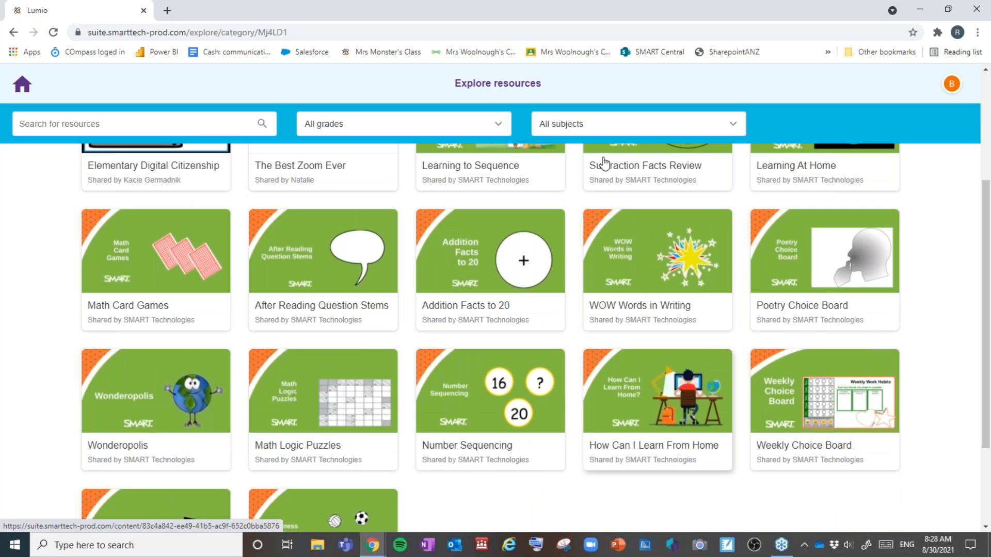
pyautogui.click(469, 315)
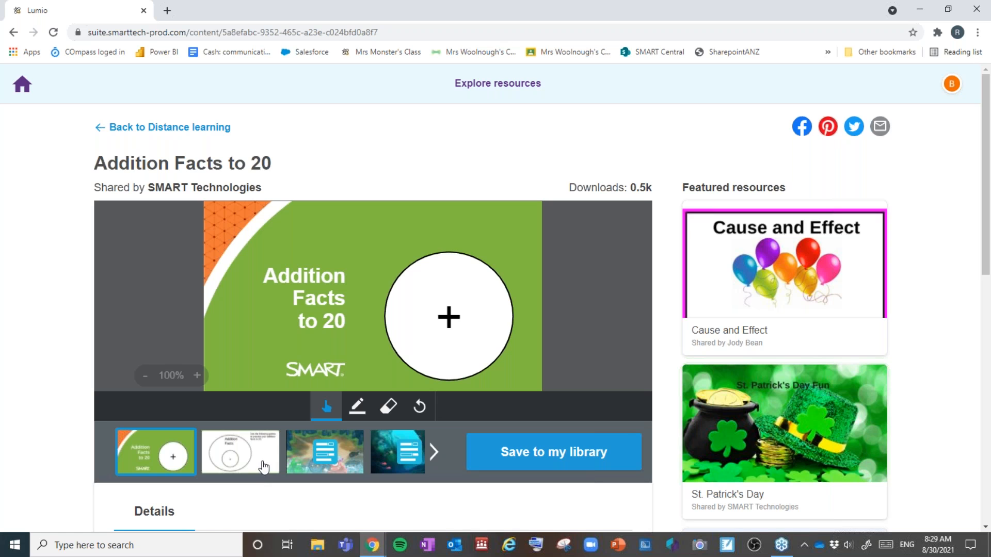
# Step: Preview the Fill in the Blanks and Adding 5s activities of Addition Facts to 20
pyautogui.click(274, 464)
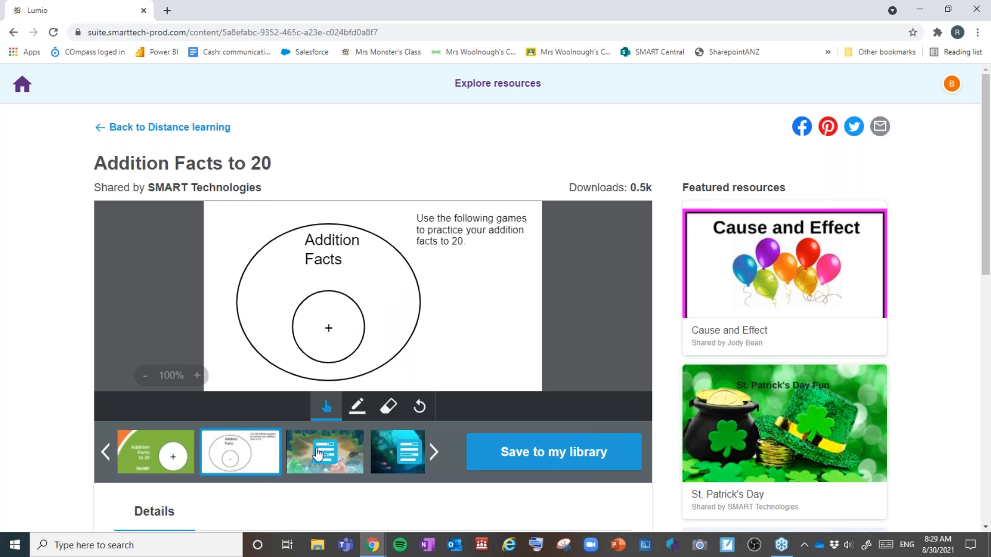
pyautogui.click(309, 455)
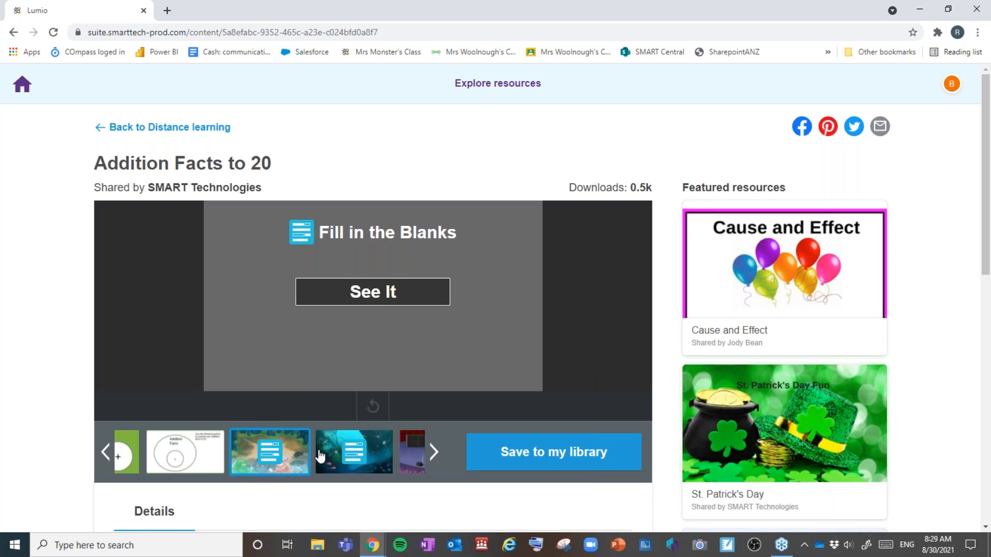
pyautogui.click(396, 297)
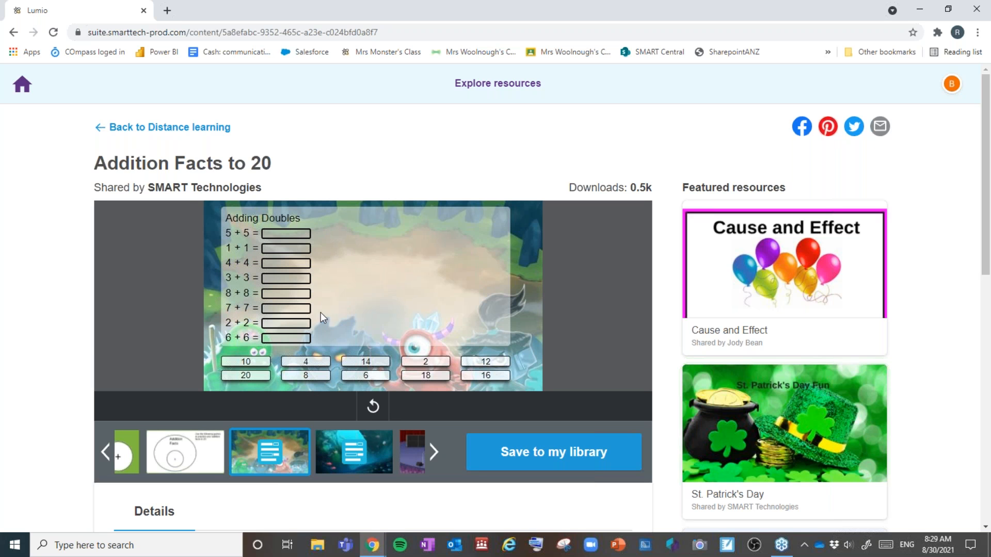
pyautogui.click(338, 469)
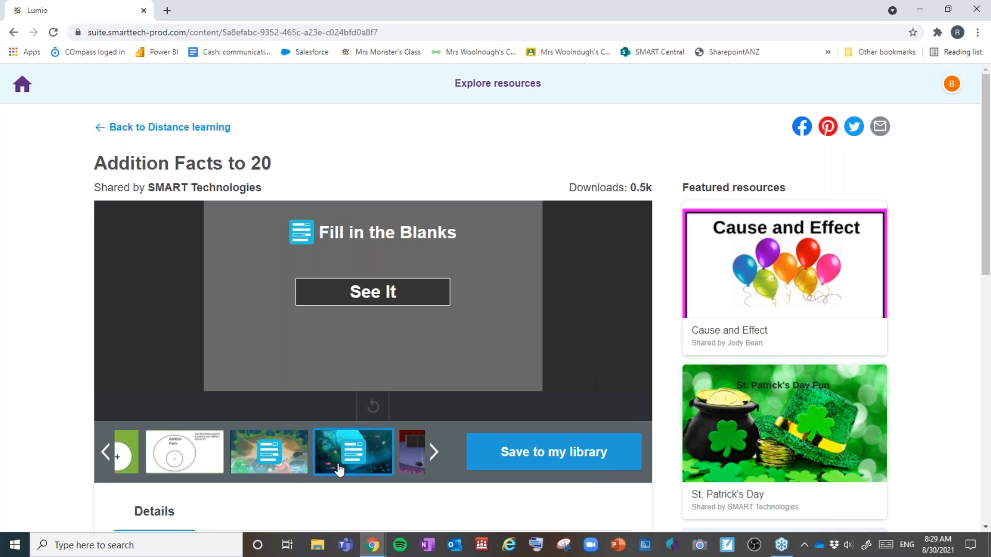
pyautogui.click(372, 308)
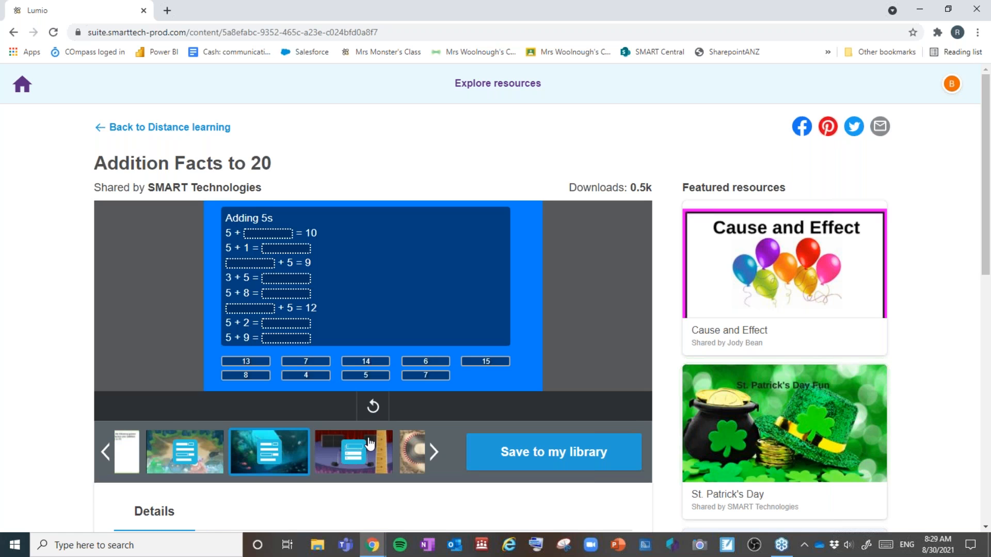
# Step: Preview the Rank Order and Speedup race activities, then save the resource to my library
pyautogui.click(361, 457)
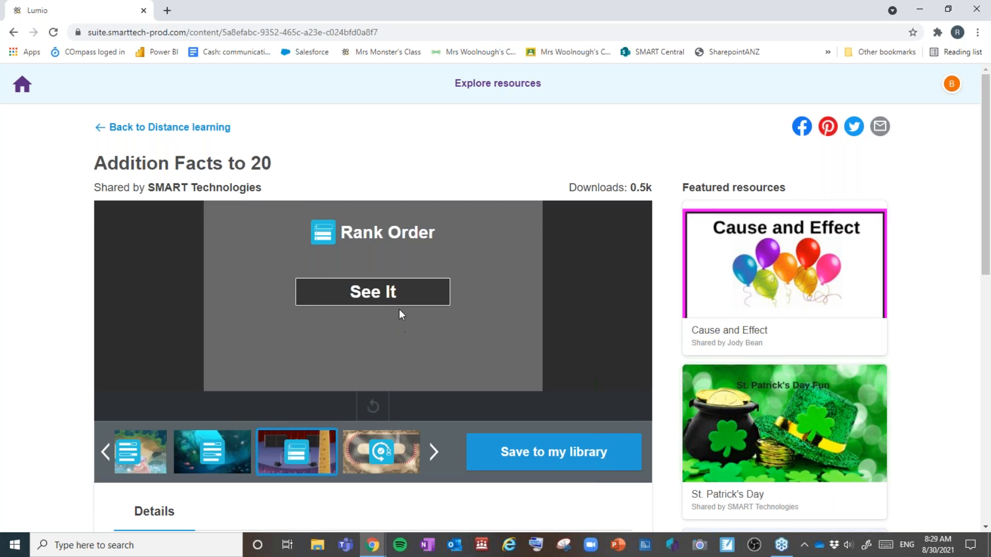
pyautogui.click(372, 290)
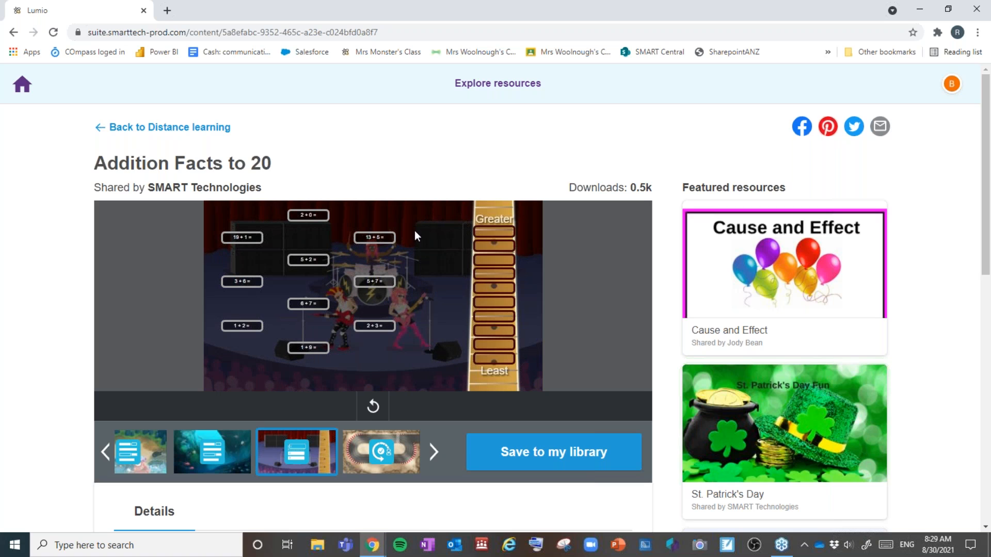
pyautogui.click(363, 448)
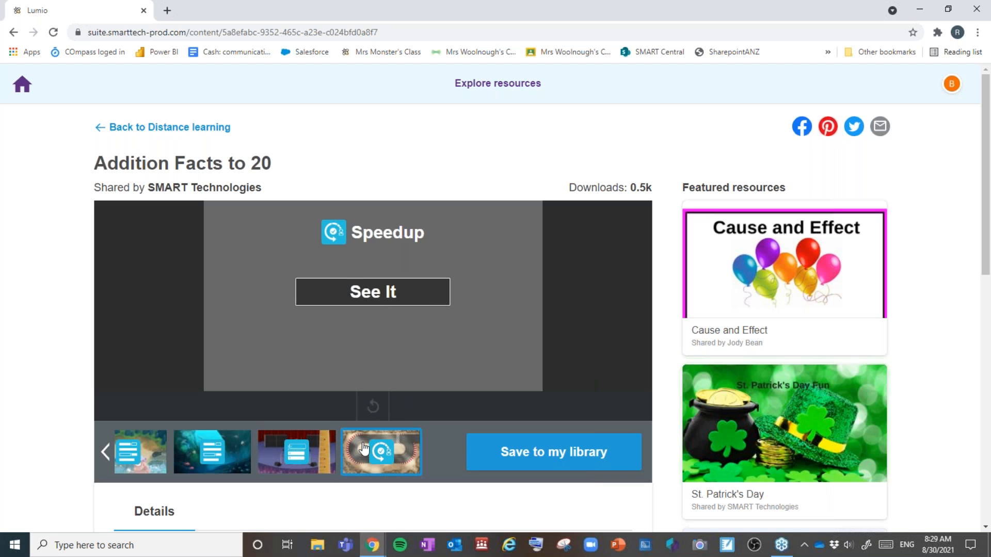
pyautogui.click(373, 292)
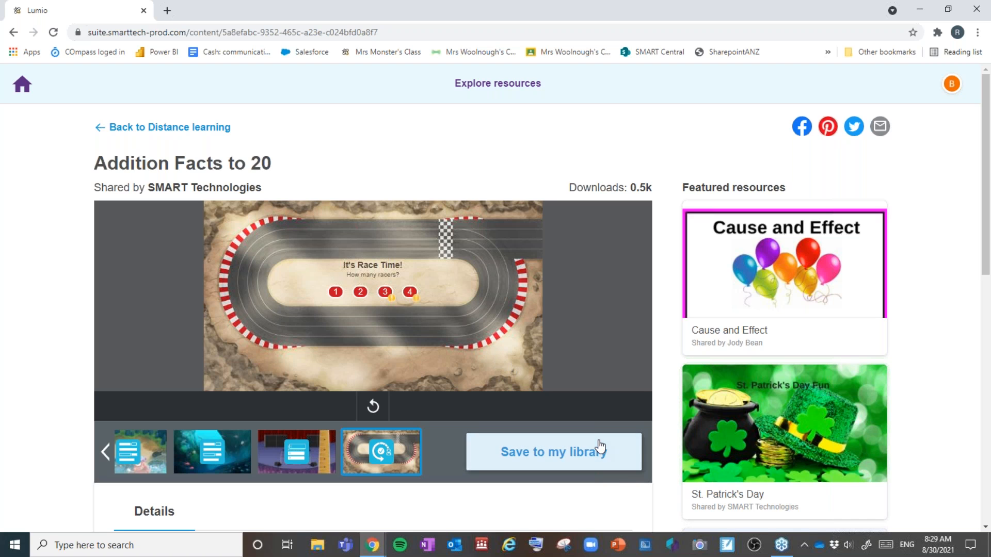
pyautogui.click(519, 460)
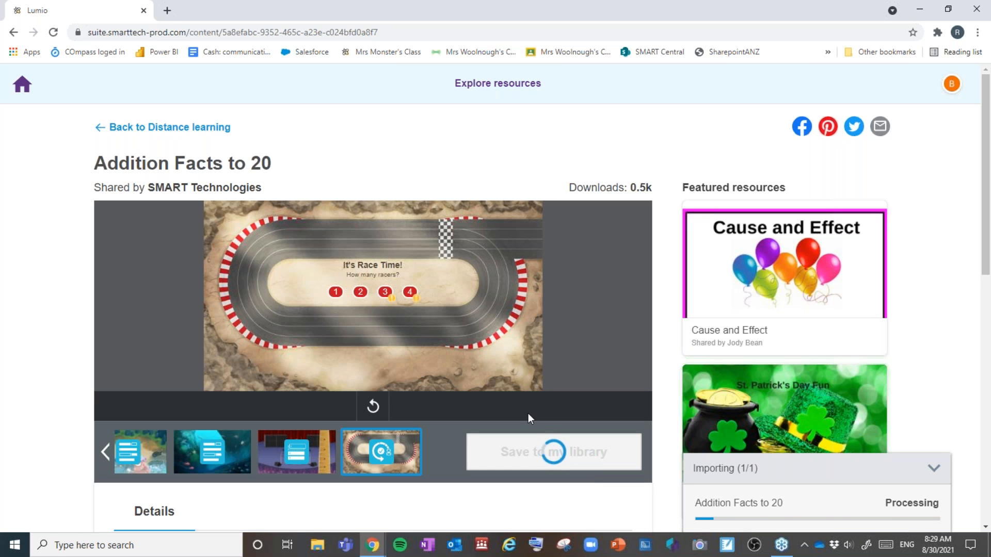
# Step: Return to the library home with Addition Facts to 20 imported, then choose Add activities
pyautogui.click(22, 85)
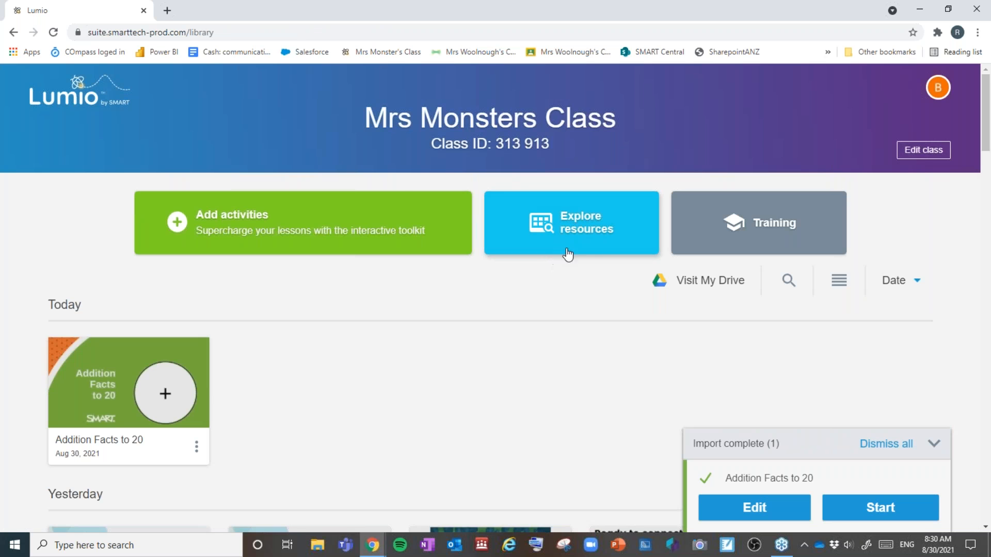
pyautogui.click(575, 215)
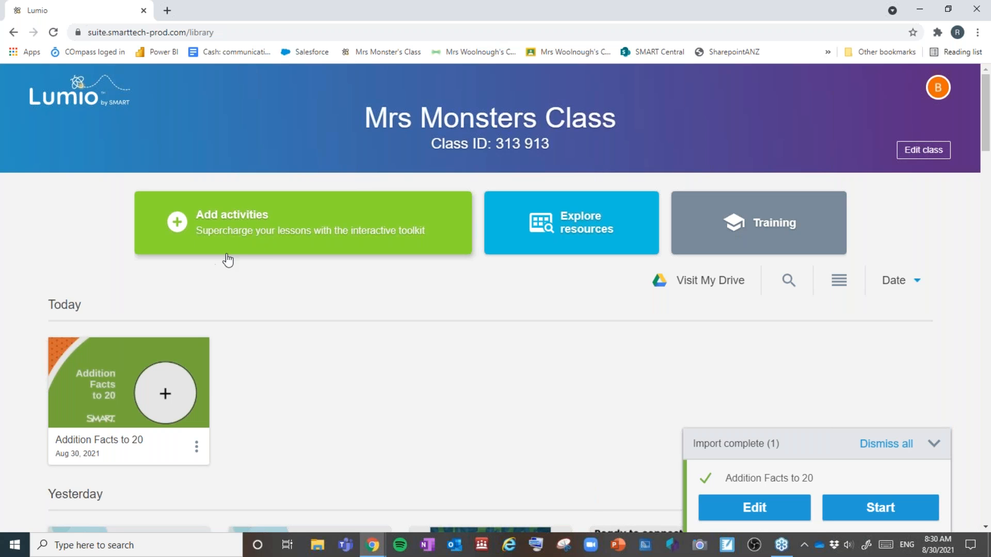
pyautogui.click(211, 226)
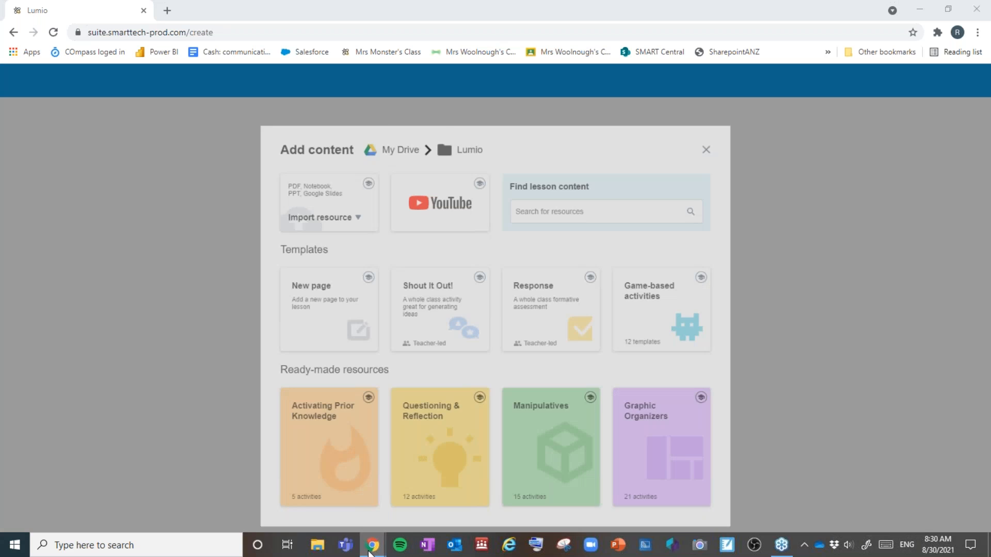
# Step: Bring up the leftover incognito Google sign-in window and switch away from it
pyautogui.moveTo(370, 547)
pyautogui.click(429, 485)
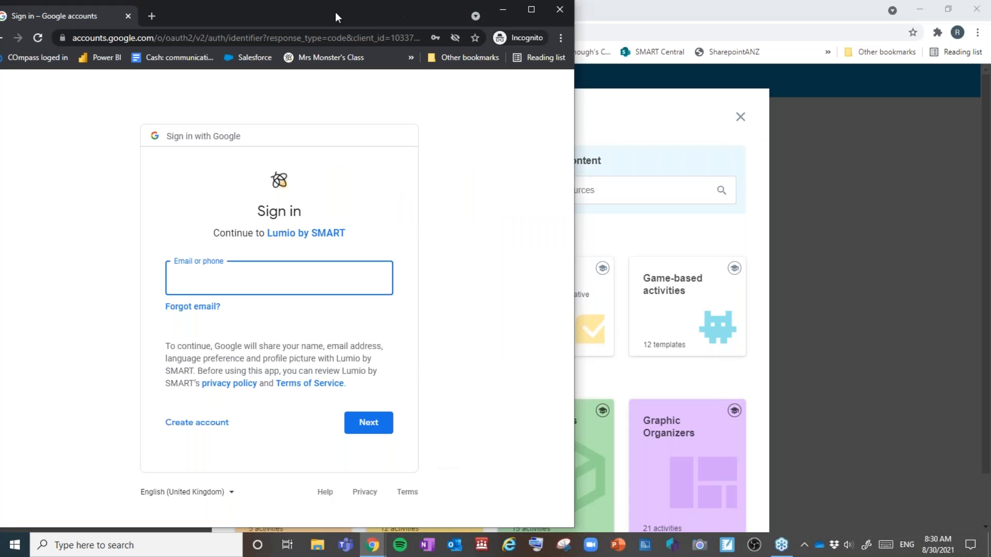
pyautogui.moveTo(332, 8); pyautogui.dragTo(365, 14)
pyautogui.hotkey('alt', 'Tab')
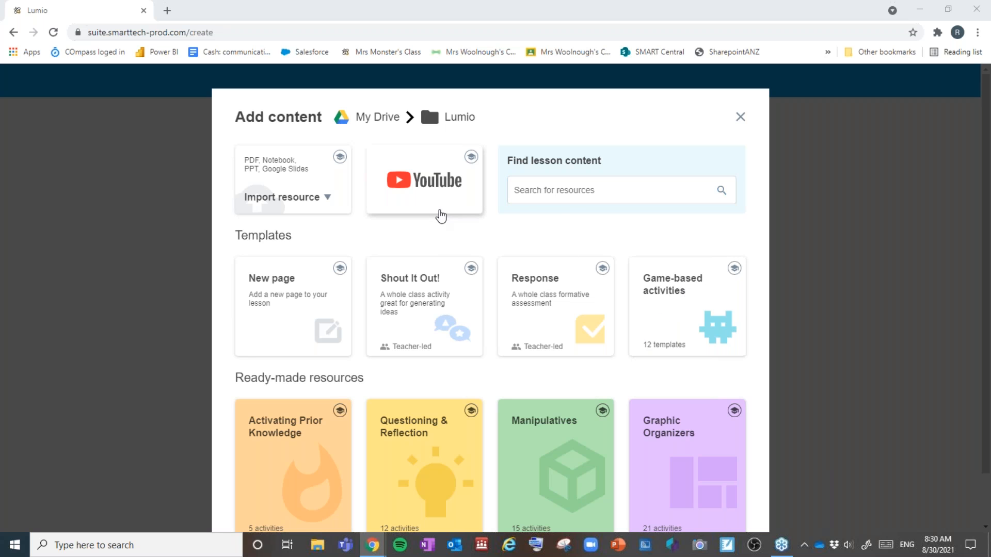
# Step: Choose Import resource > Local storage to import a lesson from the computer
pyautogui.scroll(-1, 411, 193)
pyautogui.scroll(1, 482, 232)
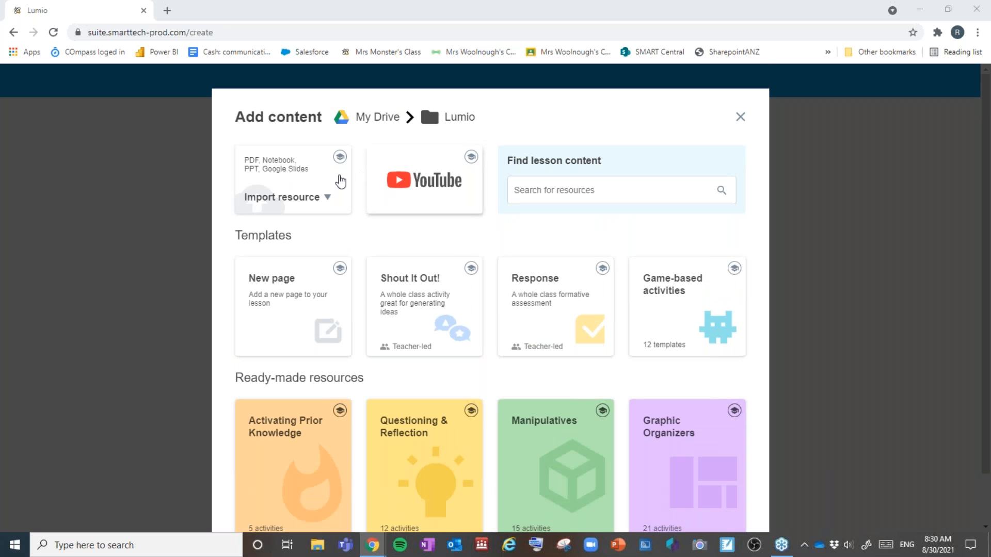
pyautogui.click(320, 198)
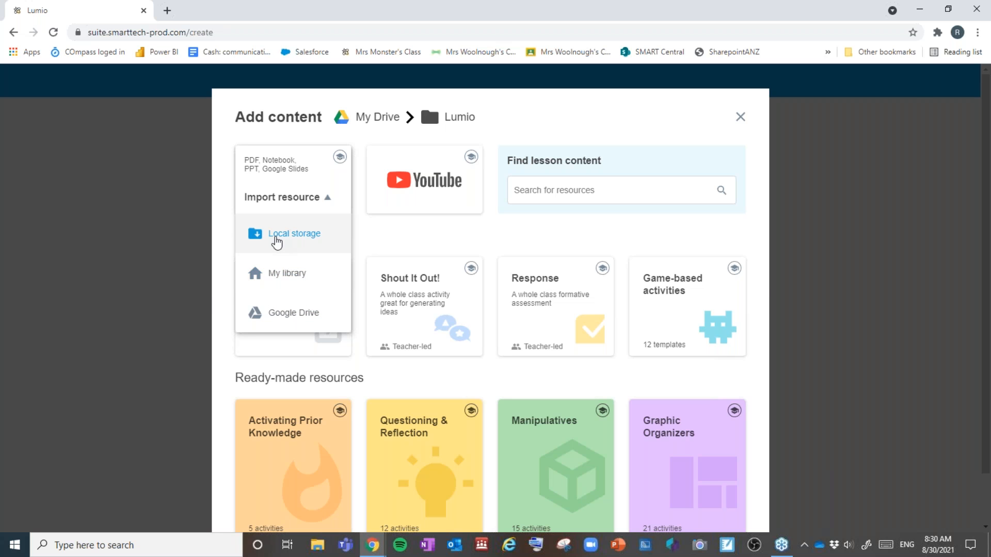
pyautogui.click(277, 241)
# Step: Import SLSO Demo - London Landmarks from the Desktop, leaving out page 2 (Lesson Objectives)
pyautogui.click(52, 122)
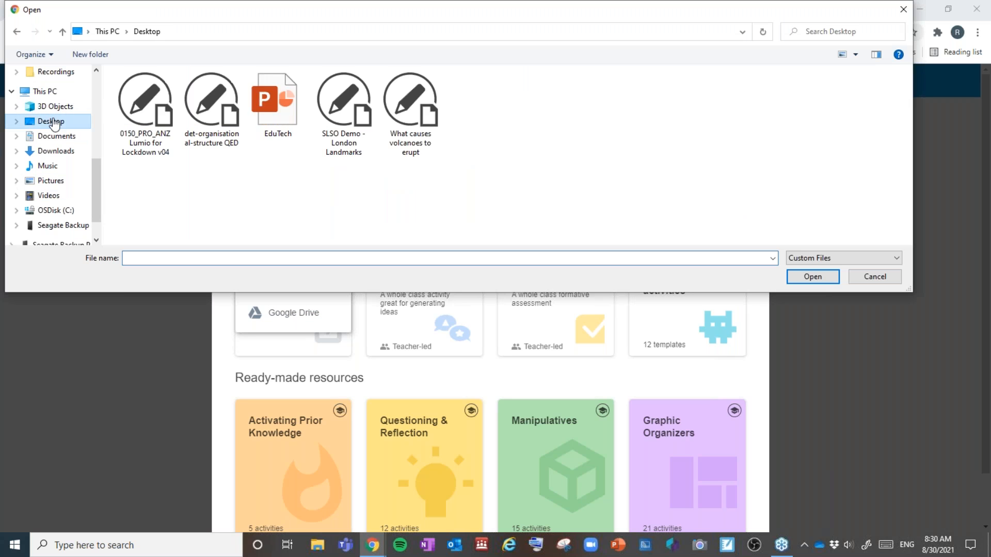
pyautogui.doubleClick(351, 116)
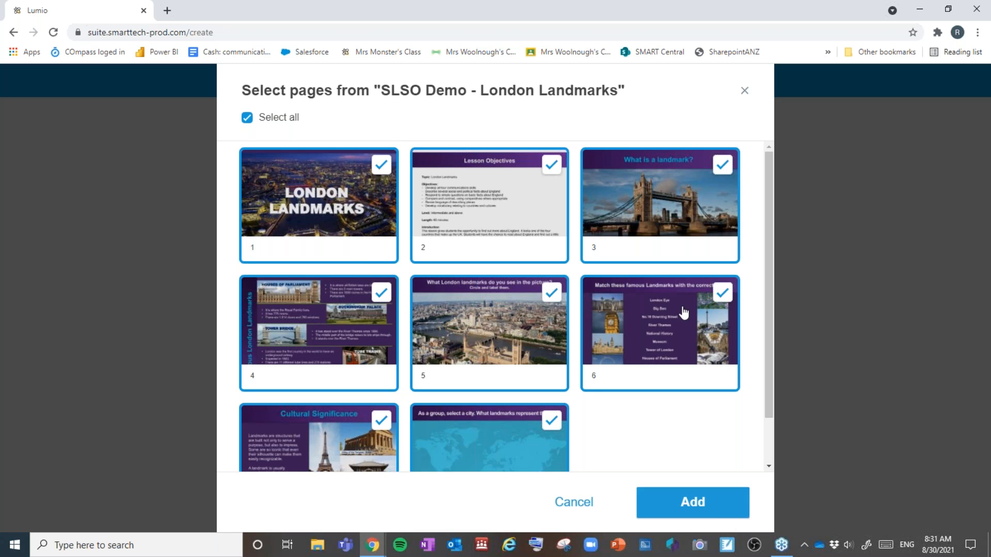
pyautogui.scroll(-1, 392, 414)
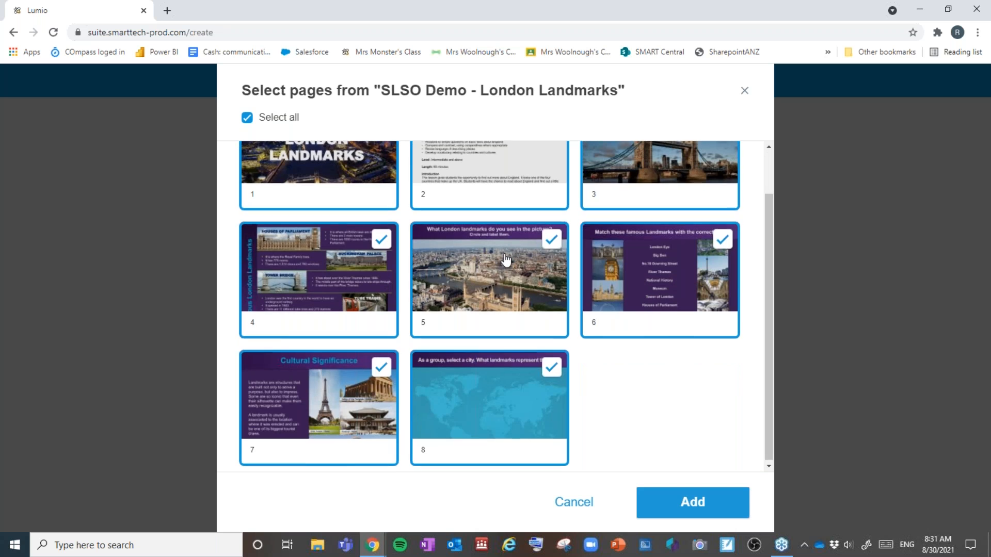
pyautogui.scroll(1, 506, 259)
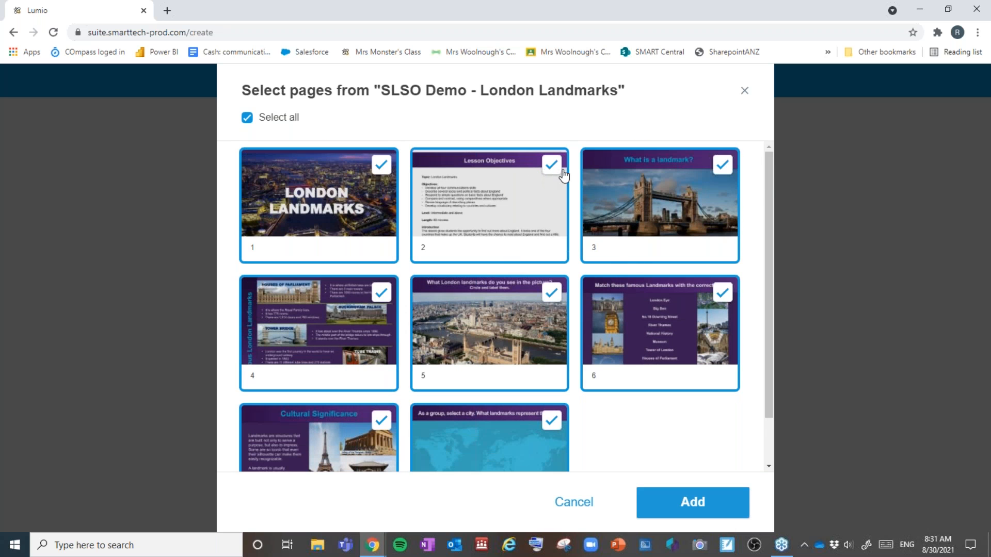
pyautogui.click(552, 166)
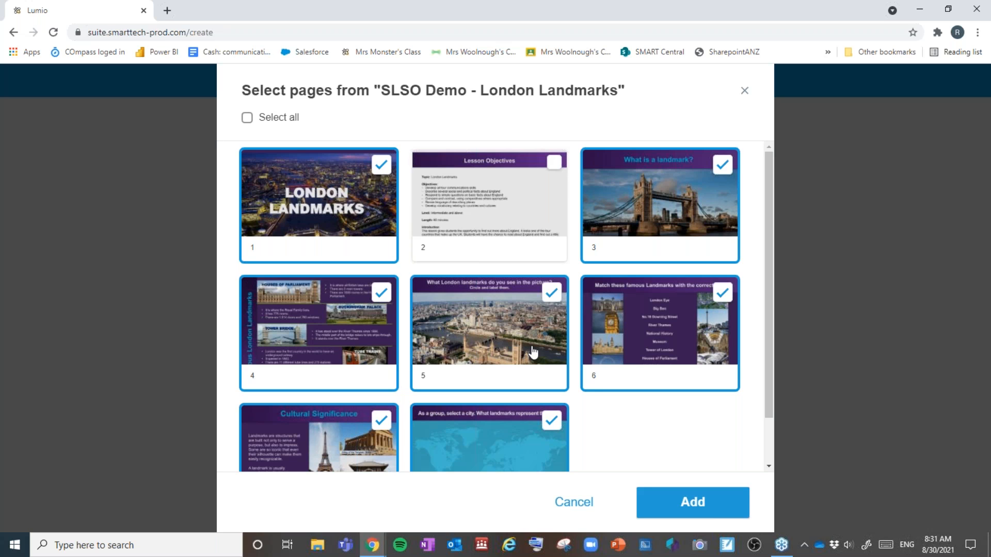
pyautogui.scroll(-1, 498, 334)
pyautogui.scroll(1, 497, 335)
pyautogui.click(722, 505)
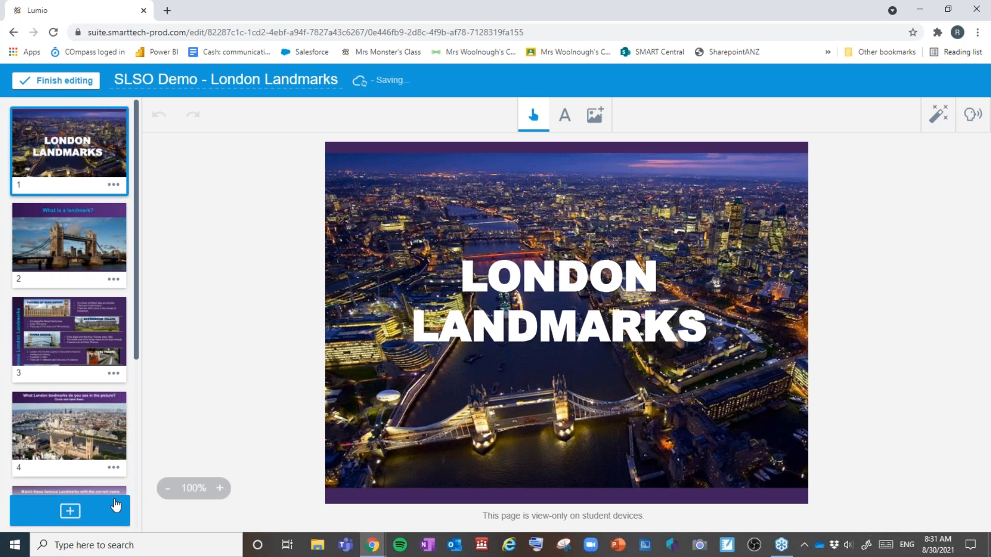
pyautogui.click(70, 518)
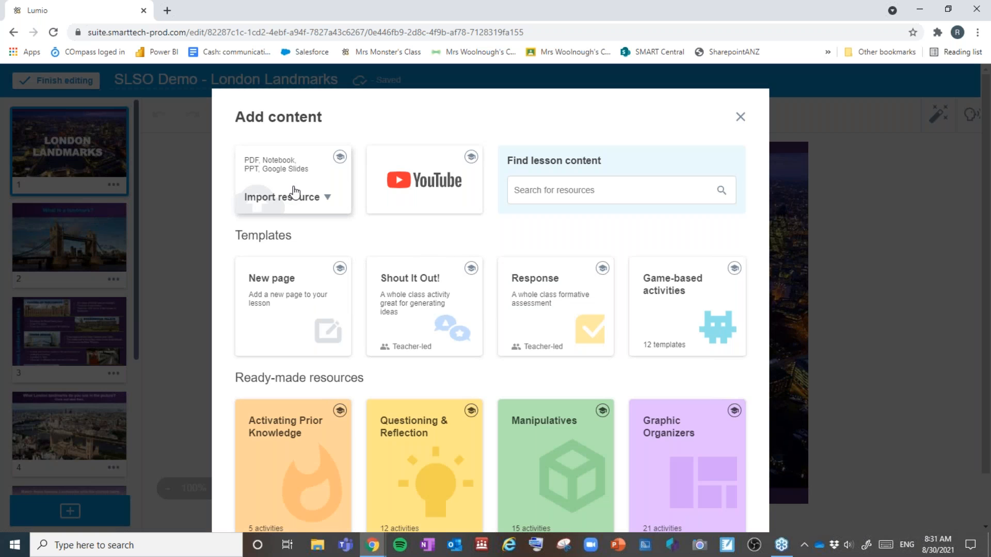
pyautogui.click(283, 187)
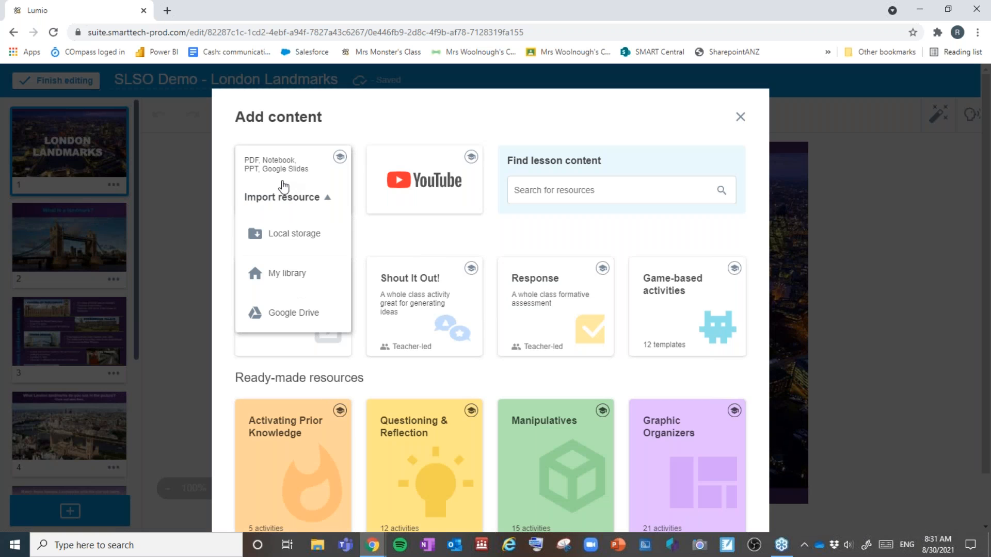
pyautogui.click(291, 274)
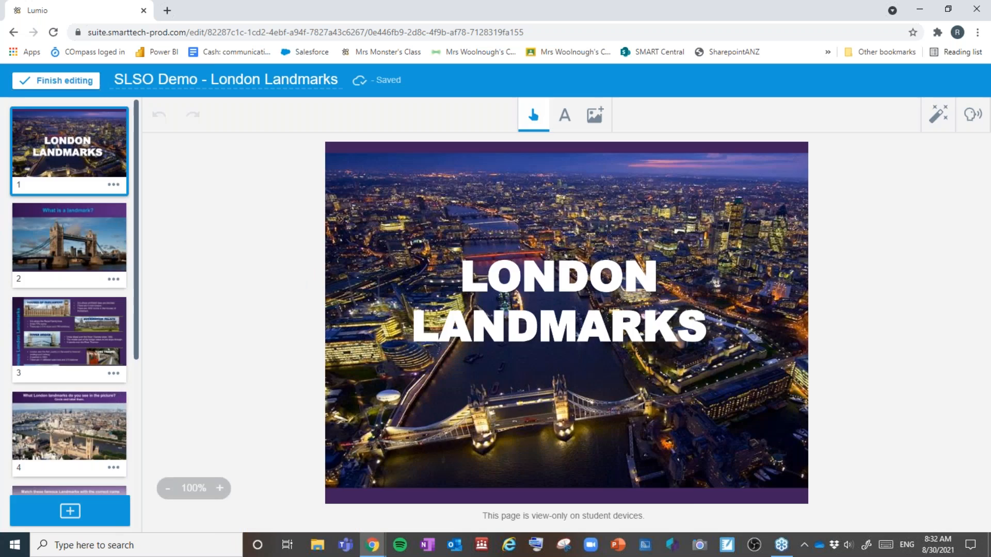
# Step: Choose the Gradient Monster Theme Backgrounds resource for import
pyautogui.scroll(-2, 402, 230)
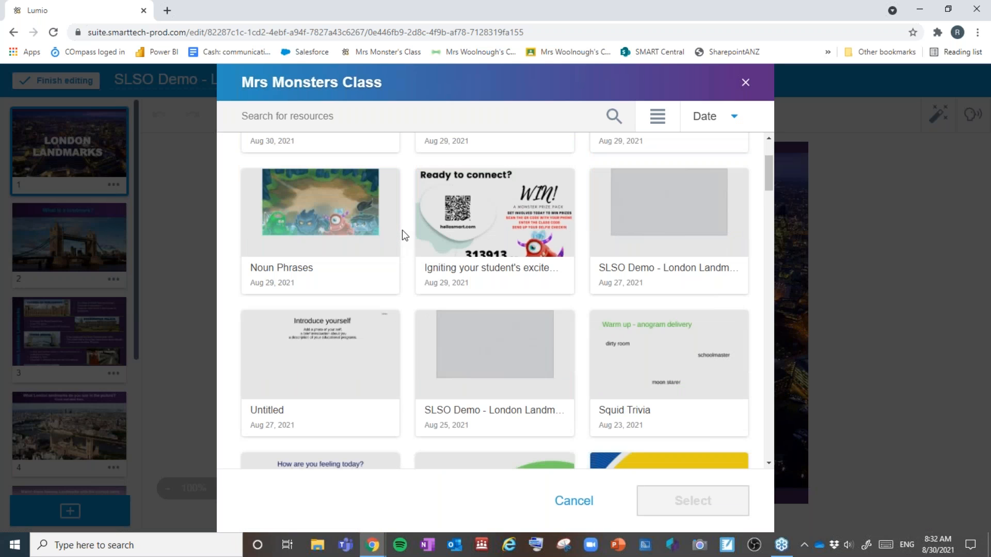
pyautogui.scroll(-4, 402, 228)
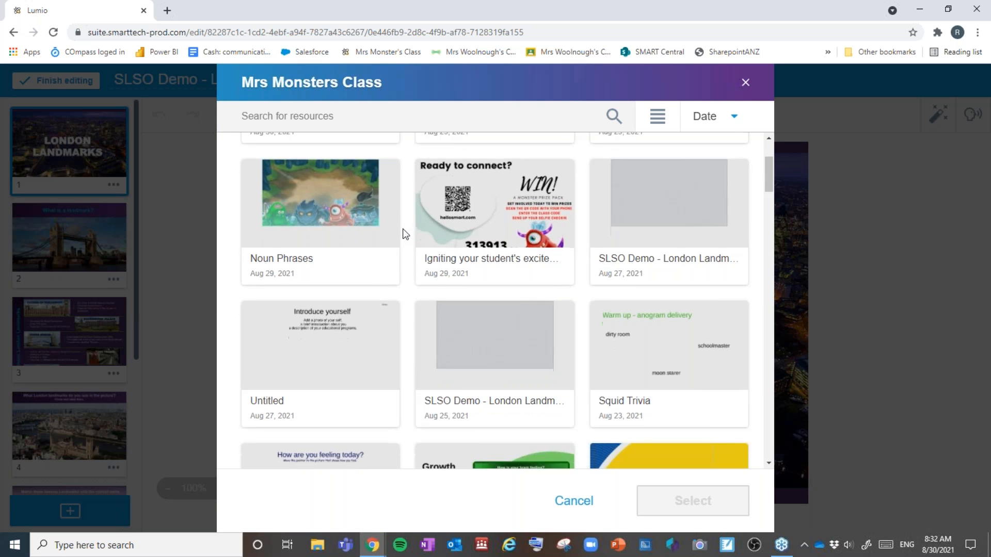
pyautogui.scroll(-4, 404, 228)
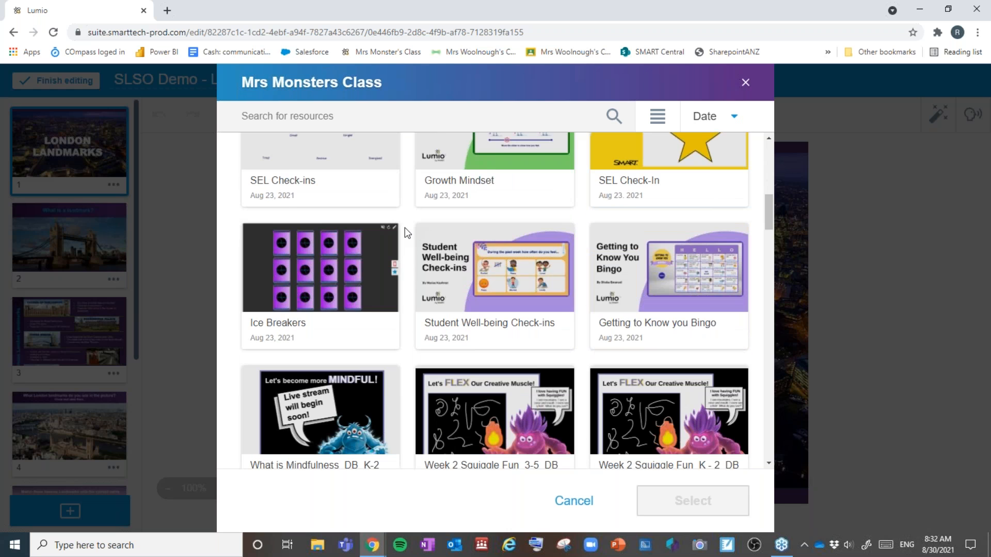
pyautogui.scroll(-2, 405, 228)
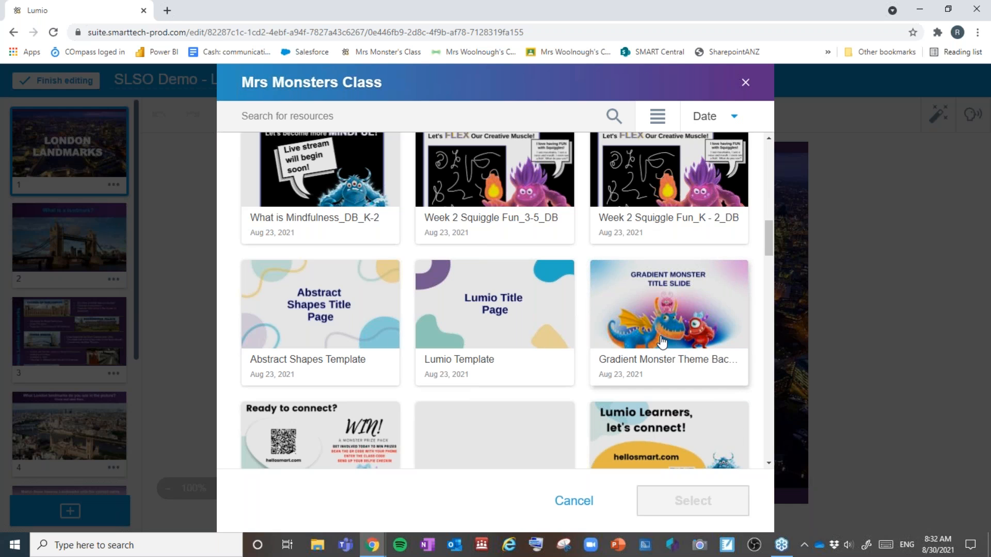
pyautogui.click(684, 326)
pyautogui.click(710, 503)
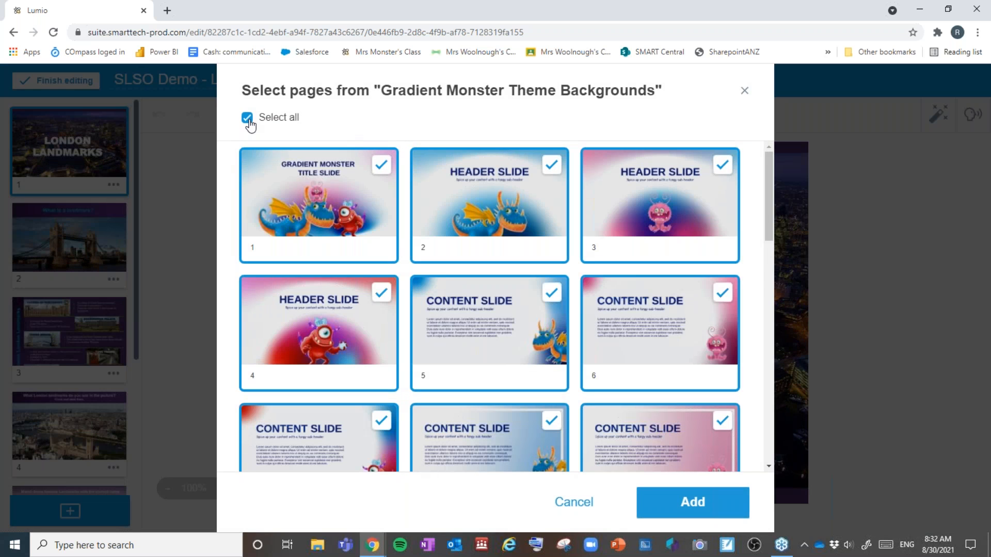
# Step: Select only page 1, the title slide, and add it to the lesson
pyautogui.click(248, 119)
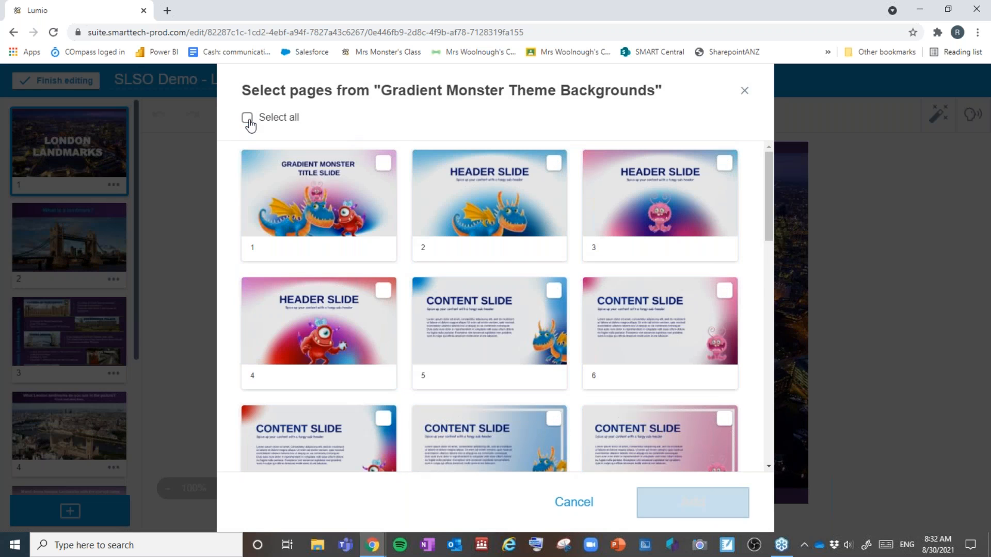
pyautogui.click(382, 164)
pyautogui.scroll(-5, 523, 412)
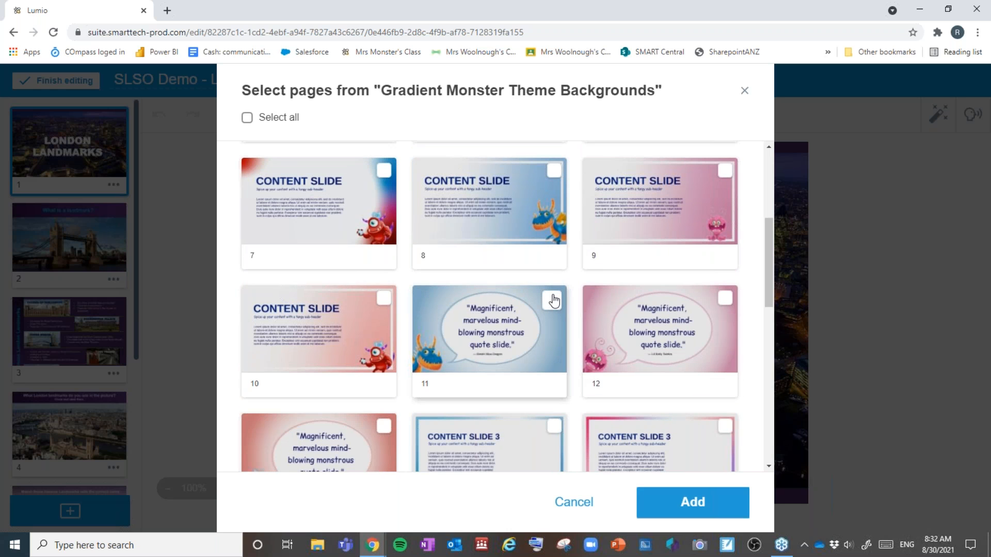
pyautogui.click(554, 299)
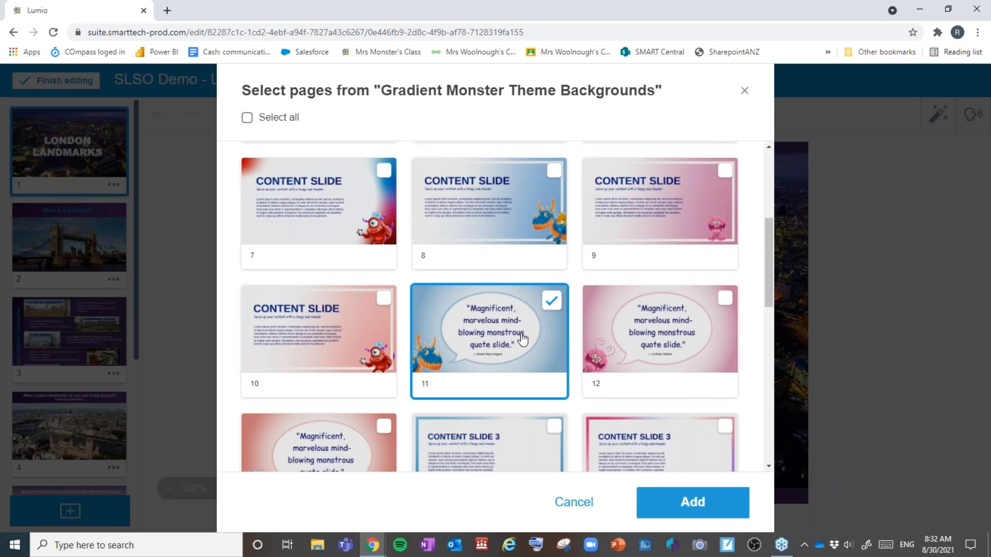
pyautogui.scroll(-2, 527, 330)
pyautogui.click(555, 181)
pyautogui.scroll(5, 546, 325)
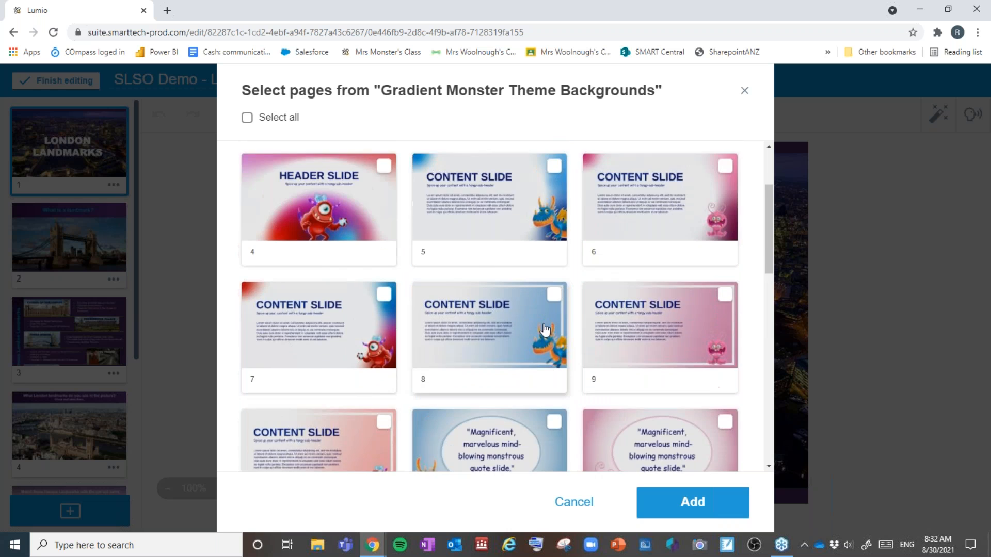
pyautogui.scroll(2, 543, 330)
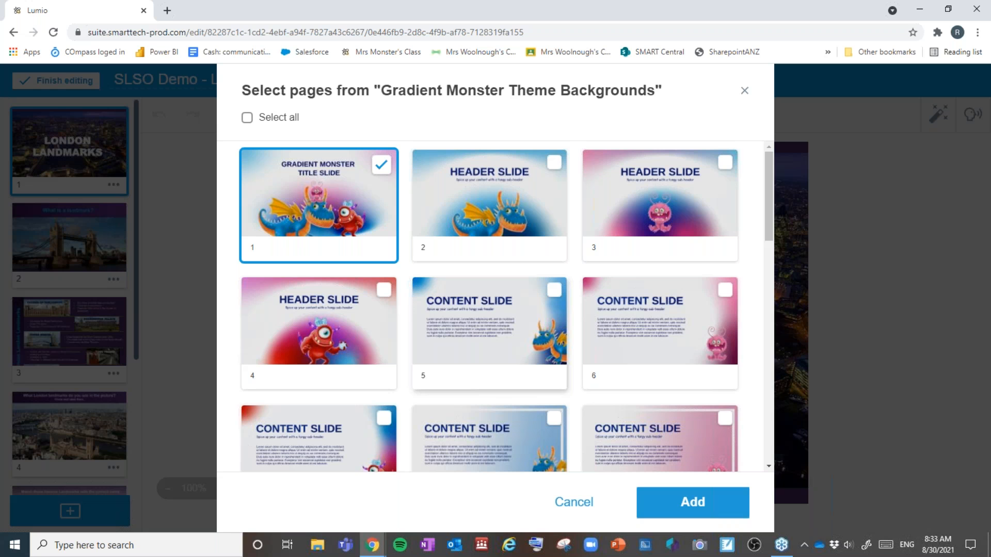
pyautogui.click(697, 508)
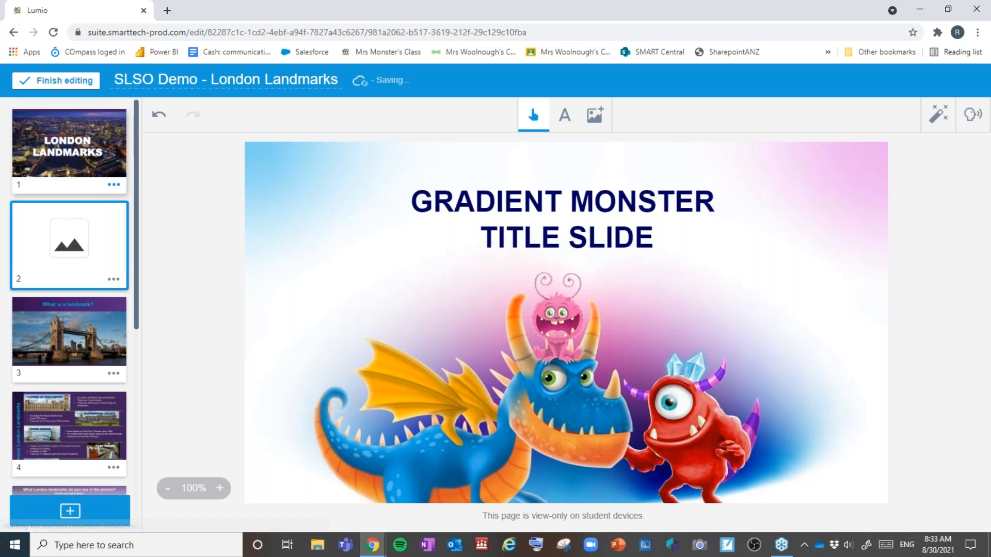
pyautogui.click(114, 186)
# Step: Delete the old photo page and retitle the Gradient Monster slide 'London Landmarks'
pyautogui.click(157, 217)
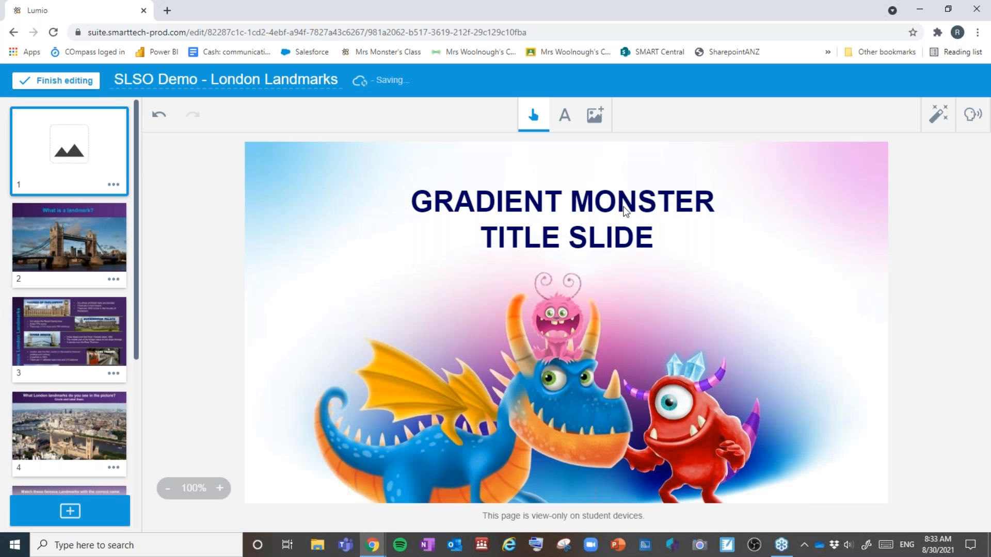
pyautogui.doubleClick(623, 208)
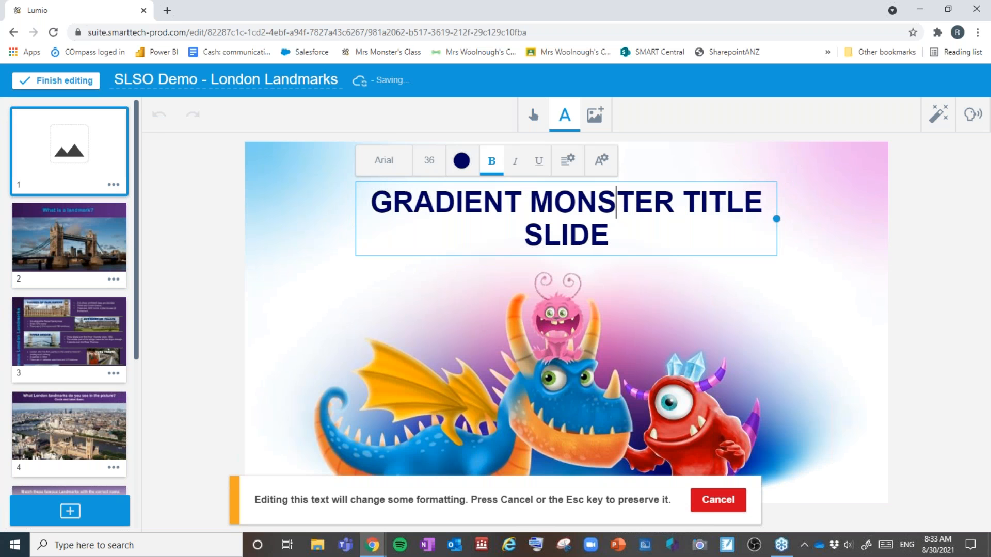
pyautogui.hotkey('ctrl', 'a')
pyautogui.write('London')
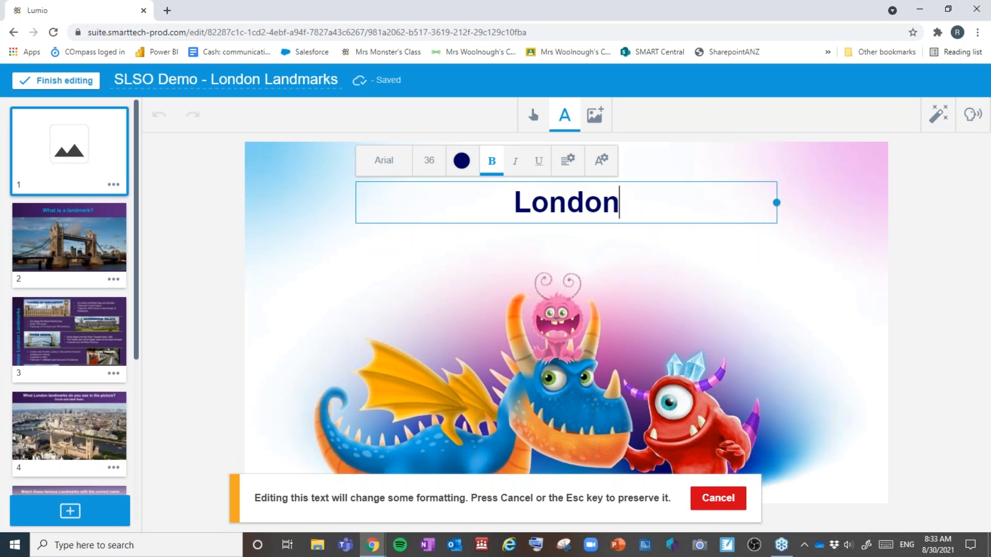
pyautogui.write(' Landmarks')
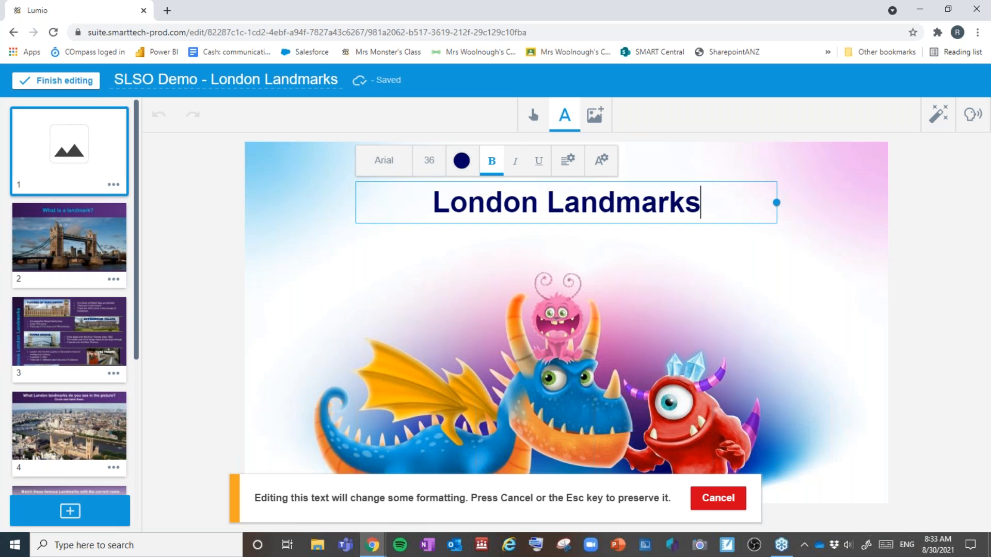
pyautogui.click(650, 265)
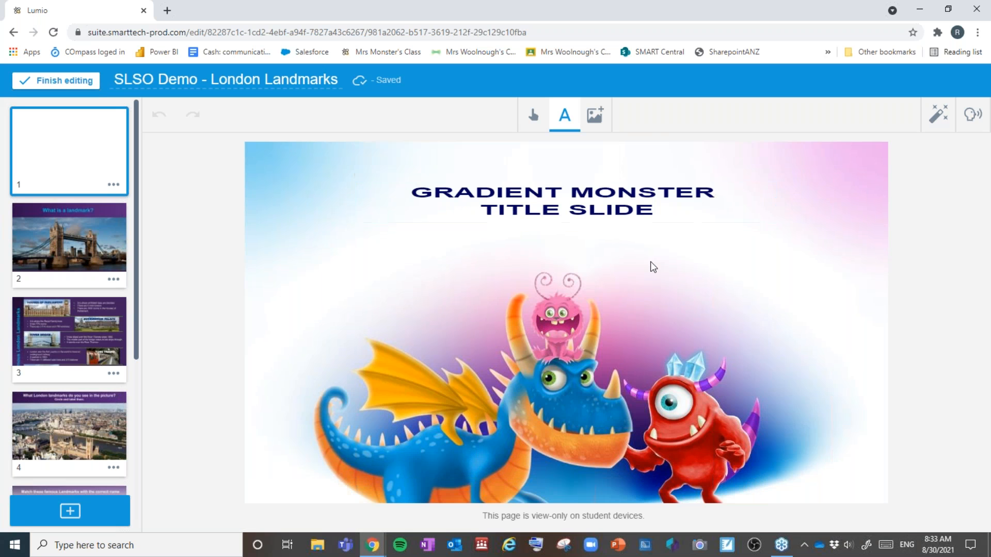
# Step: Bring up the Add content options from the page sorter
pyautogui.scroll(-2, 97, 265)
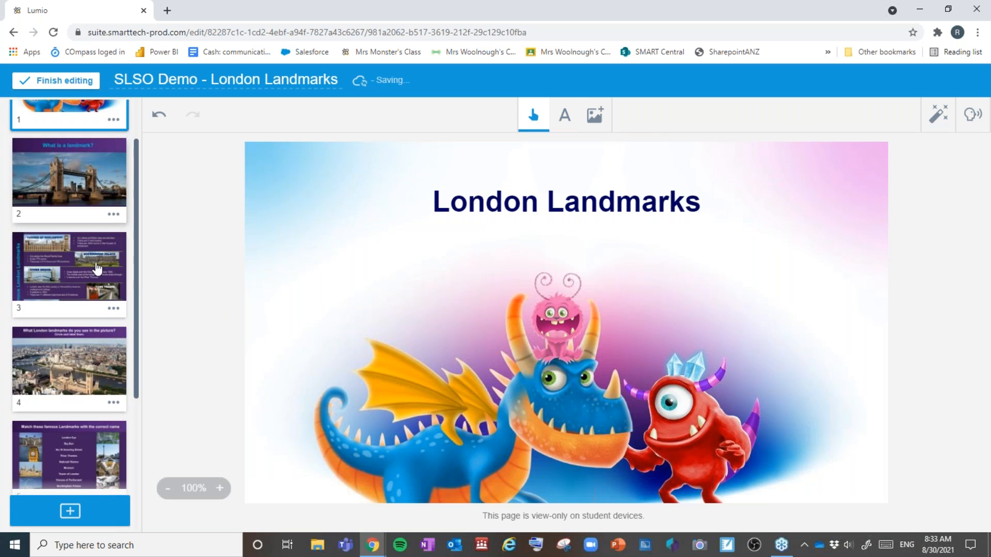
pyautogui.scroll(2, 110, 322)
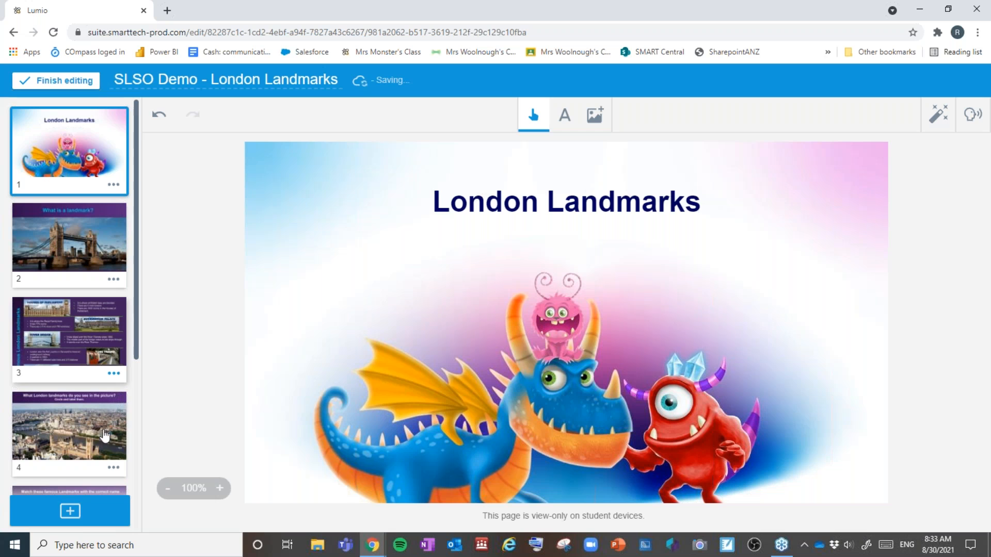
pyautogui.click(85, 520)
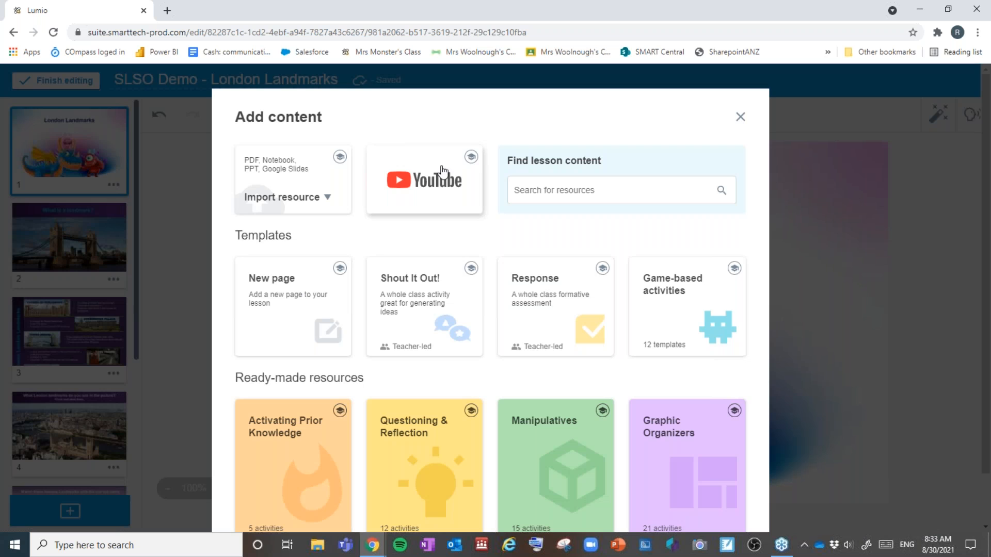
# Step: Choose YouTube content and reach its Add Video search, dismissing the info popup
pyautogui.click(471, 164)
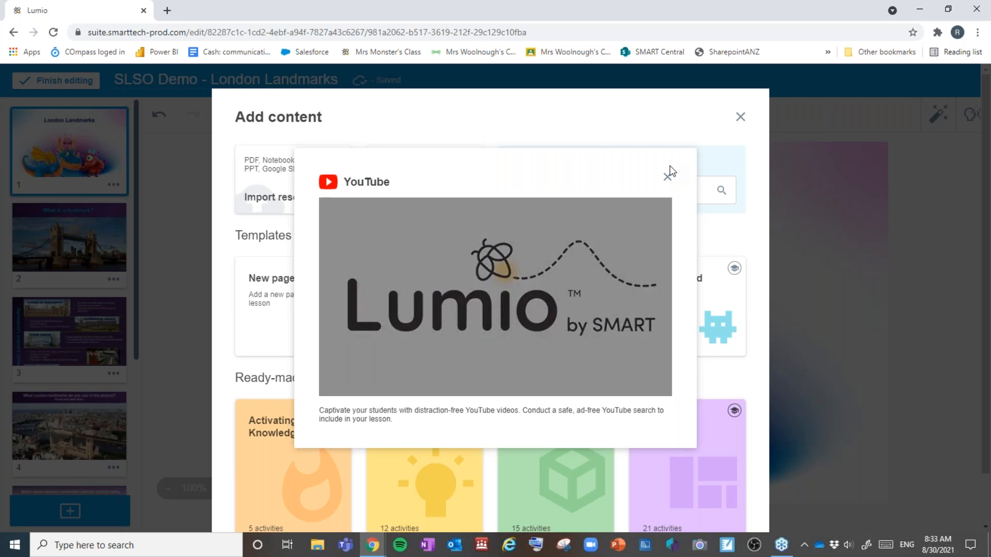
pyautogui.click(667, 178)
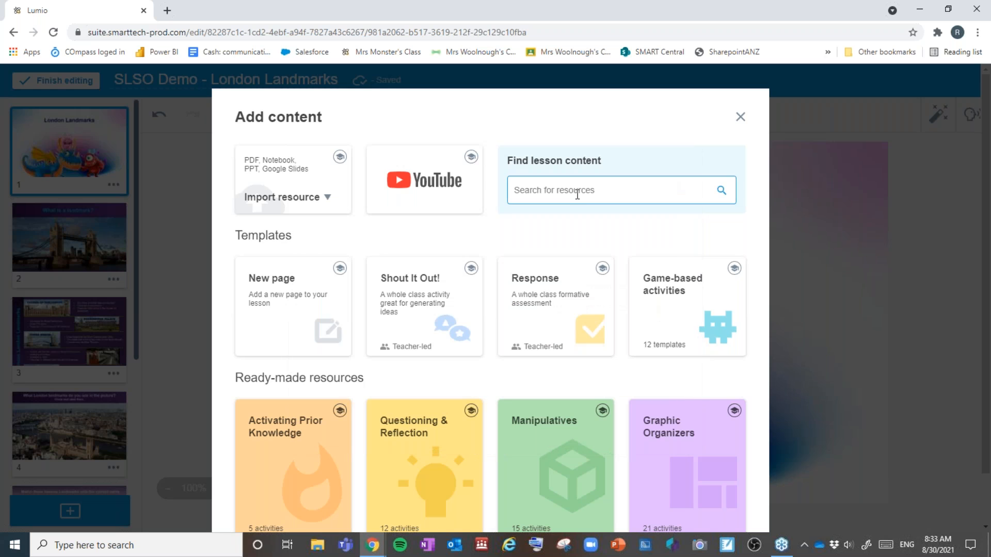
pyautogui.click(442, 195)
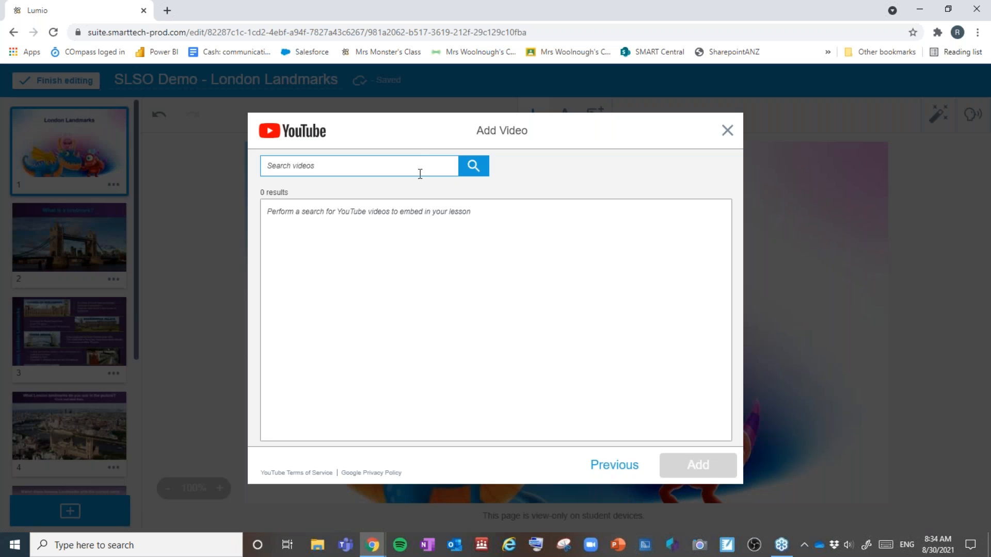
# Step: Search YouTube for 'landmarks' and preview the Kiddopedia 100 Famous Landmarks for Kids video
pyautogui.write('landmark')
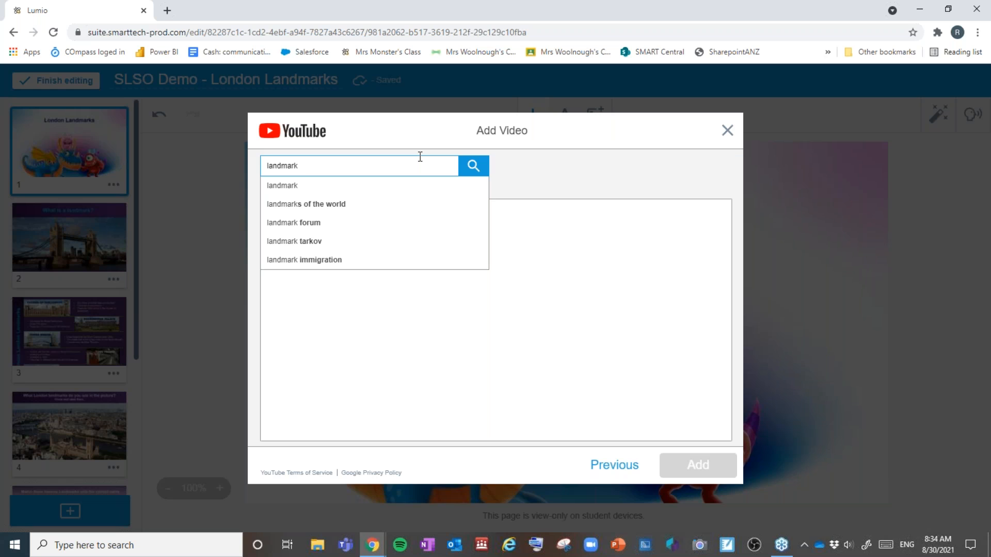
pyautogui.press('Return')
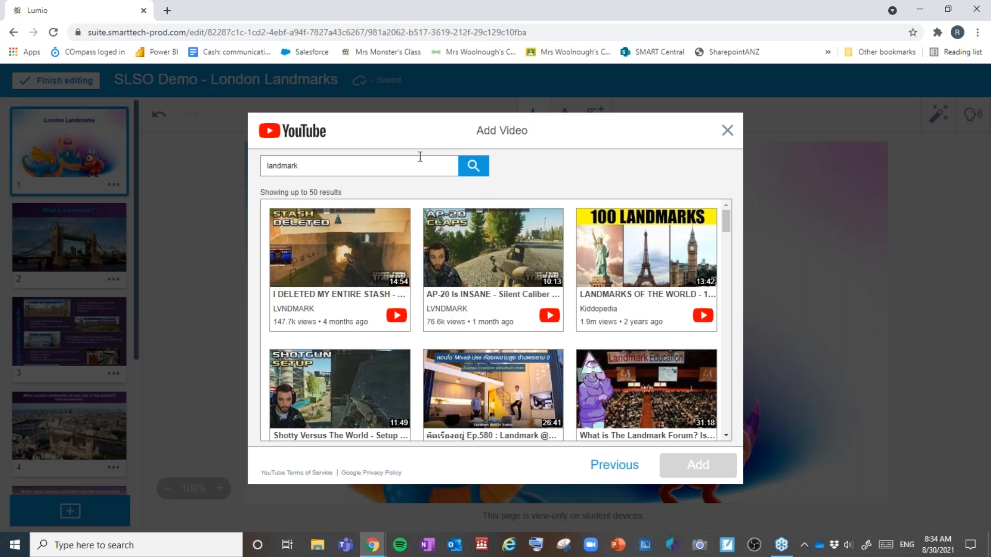
pyautogui.click(411, 171)
pyautogui.write('s')
pyautogui.click(473, 166)
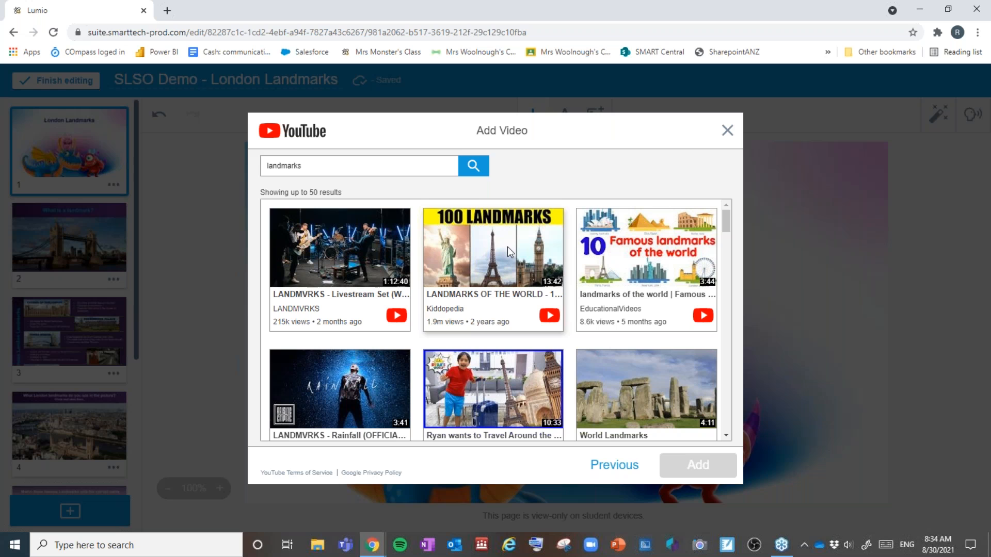
pyautogui.click(549, 316)
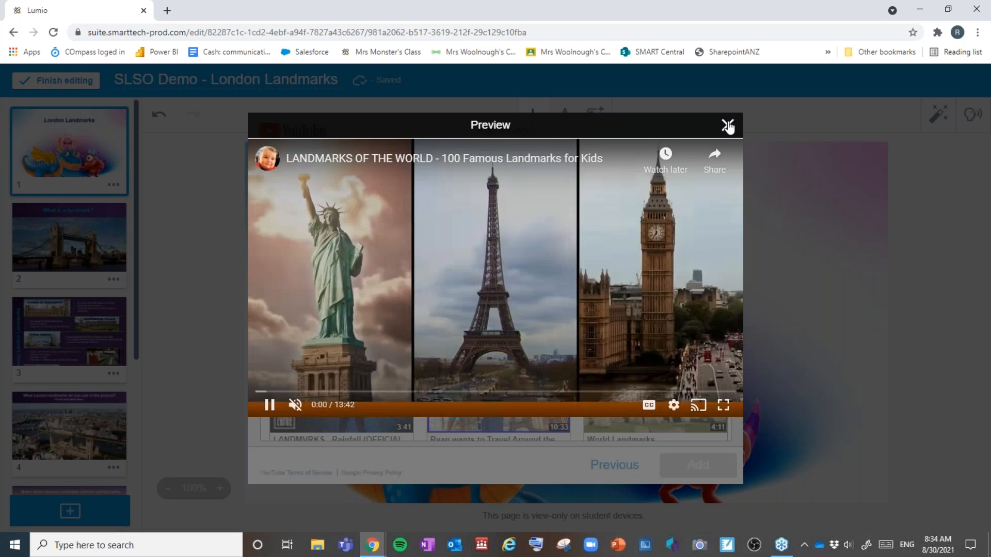
# Step: Embed the Kiddopedia LANDMARKS OF THE WORLD video as a new lesson page
pyautogui.click(727, 126)
pyautogui.click(514, 255)
pyautogui.click(674, 469)
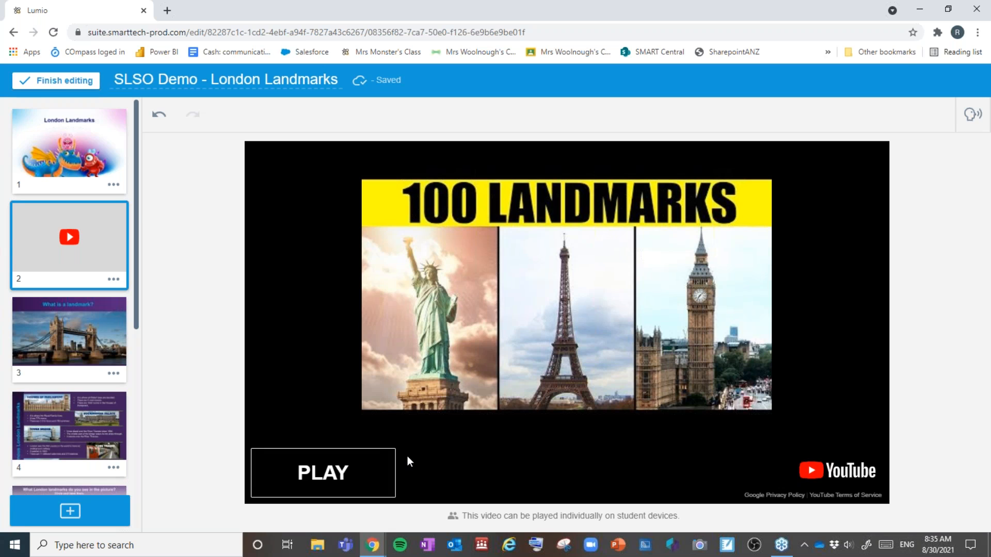
# Step: Test-play and pause the embedded video, then return to the London Landmarks title page
pyautogui.click(365, 472)
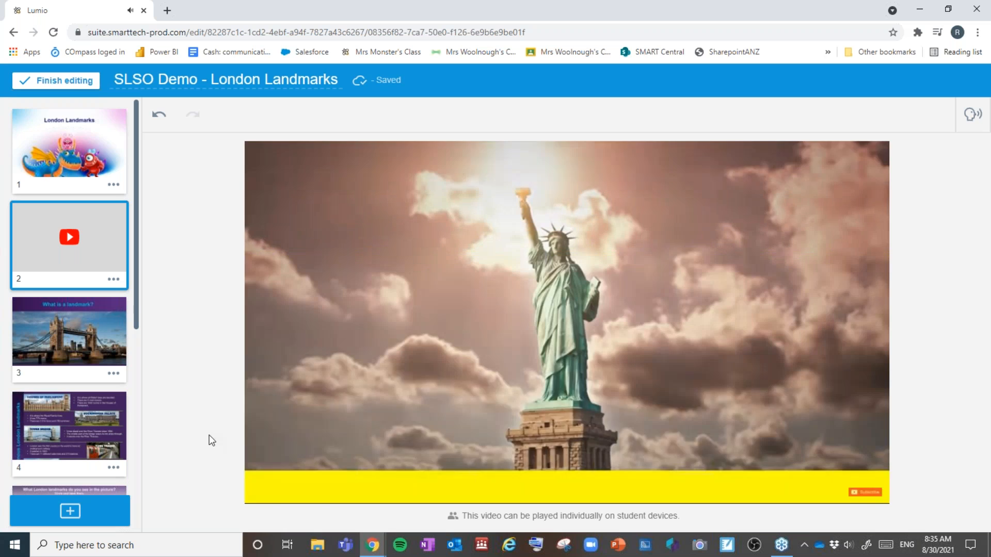
pyautogui.click(266, 493)
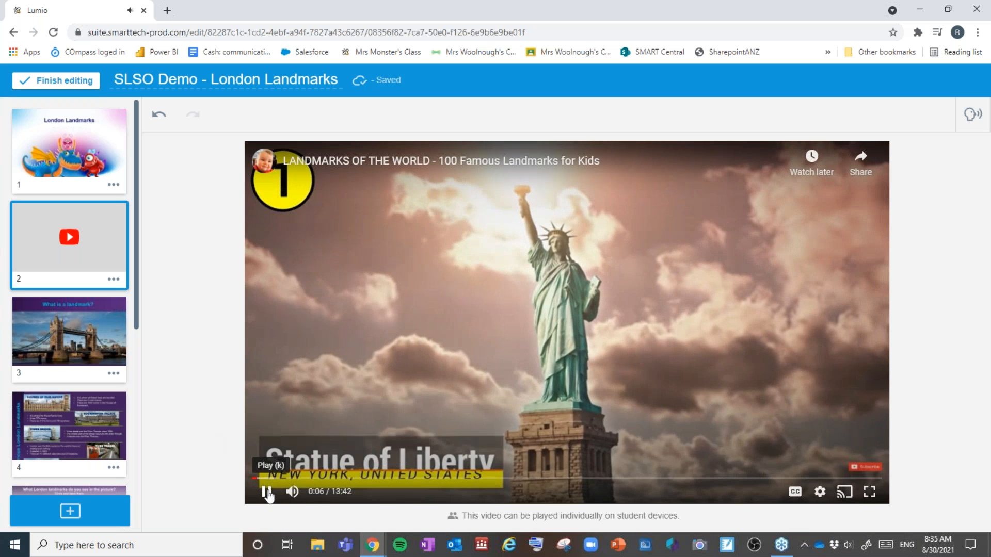
pyautogui.click(83, 358)
pyautogui.click(95, 146)
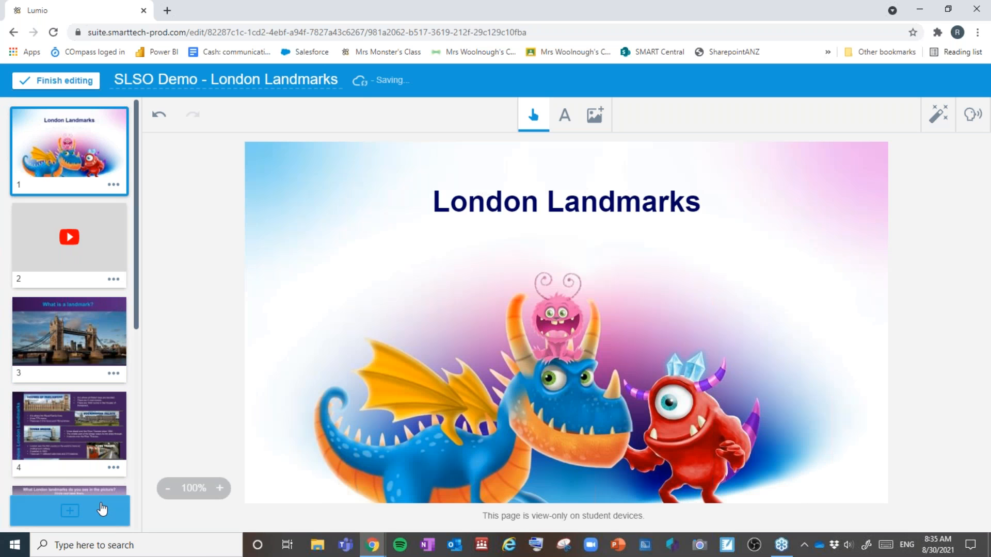
# Step: Open Add content and go to the Graphic Organizers templates
pyautogui.click(104, 505)
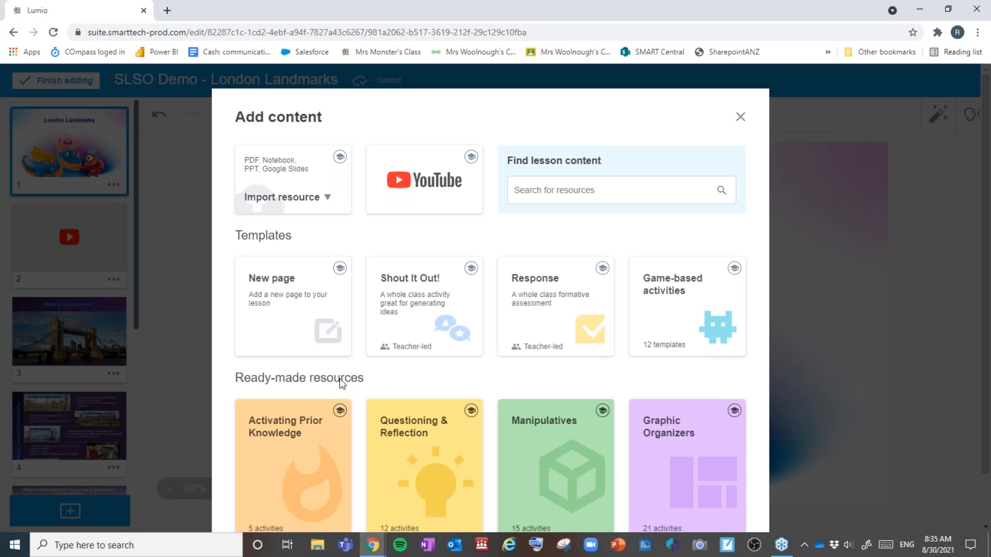
pyautogui.scroll(-2, 370, 379)
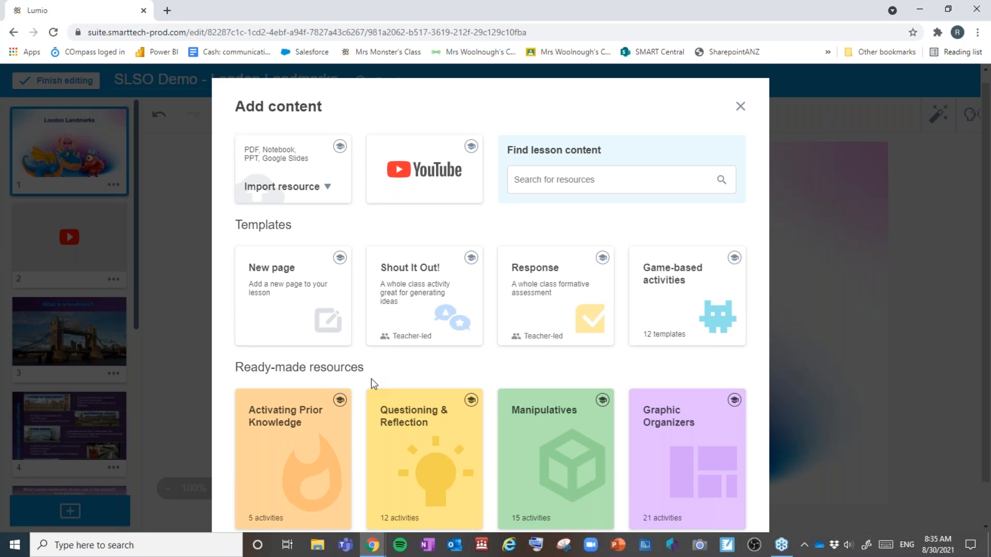
pyautogui.scroll(-2, 371, 379)
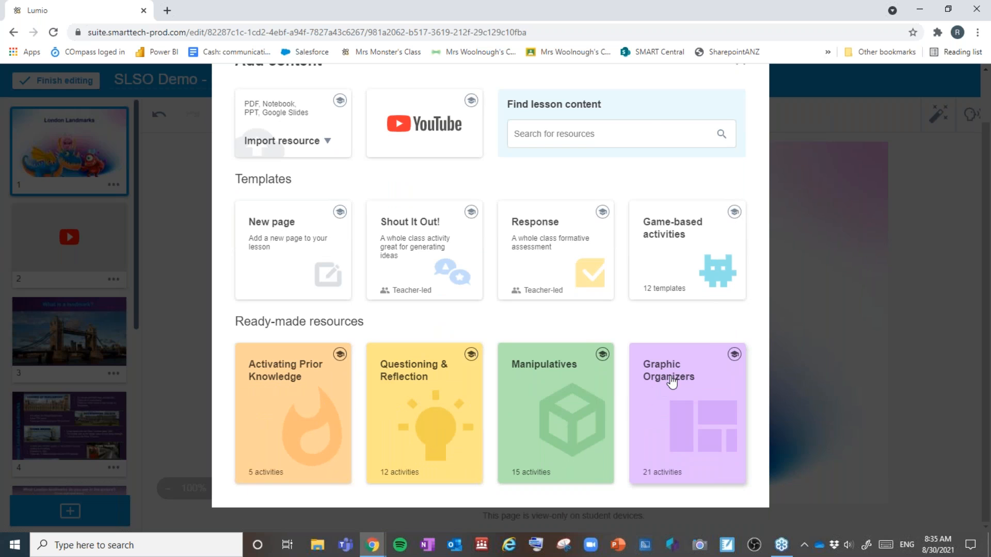
pyautogui.click(671, 382)
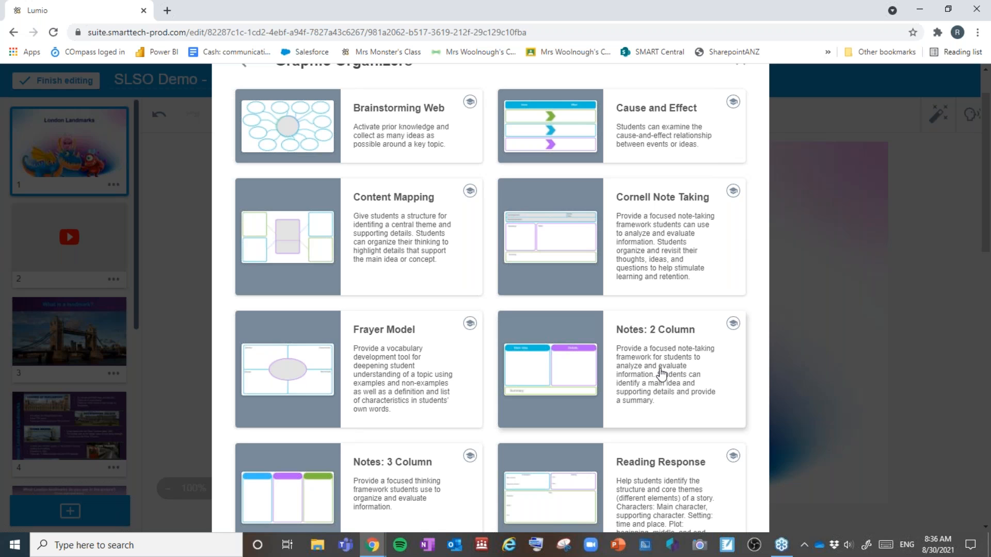
# Step: Preview the Brainstorming Web template, then add it as a new lesson page
pyautogui.scroll(-5, 662, 371)
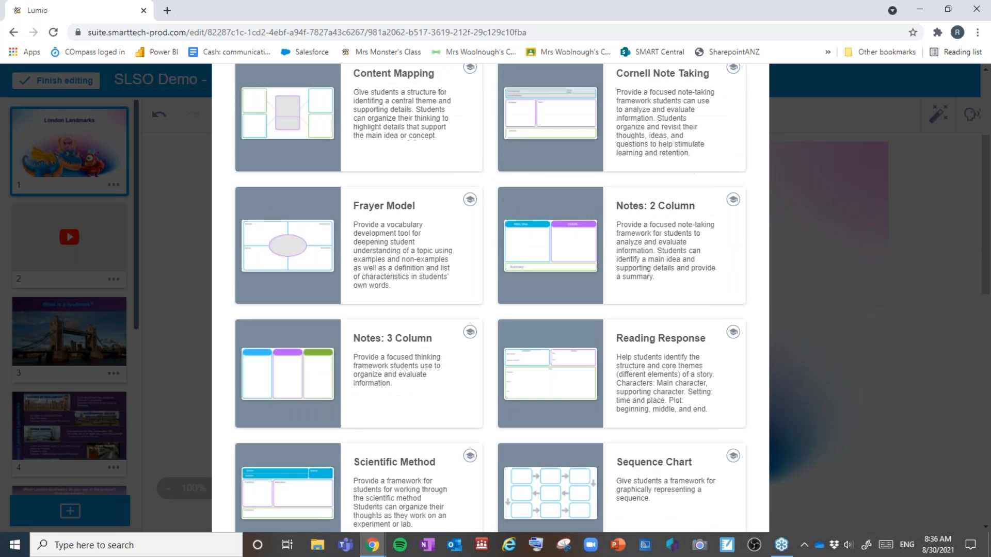
pyautogui.scroll(-4, 444, 284)
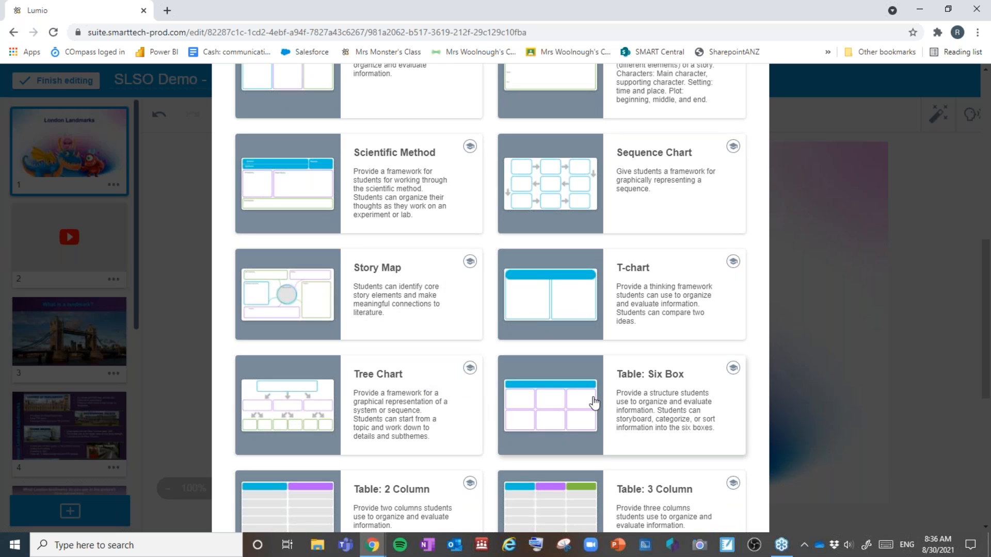
pyautogui.scroll(1, 593, 401)
pyautogui.scroll(7, 593, 402)
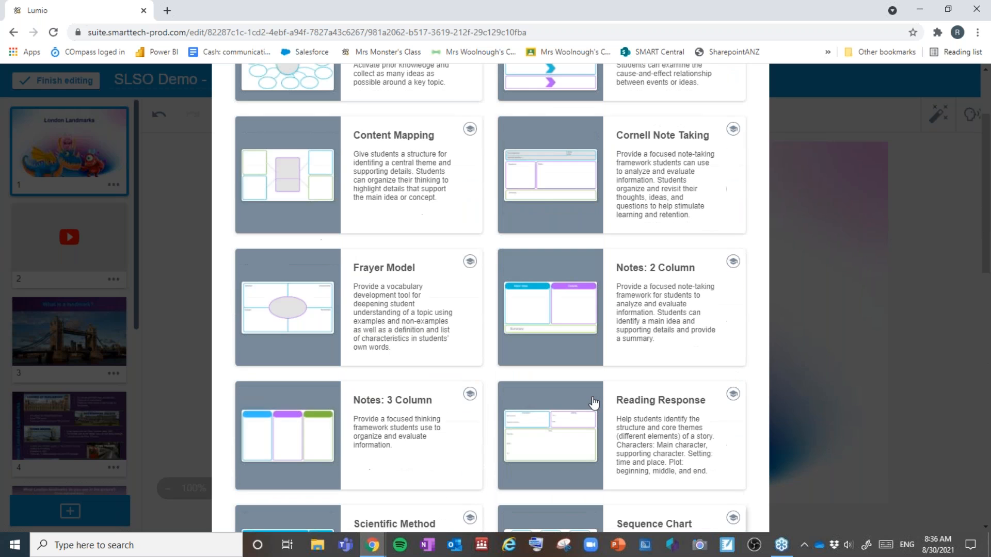
pyautogui.scroll(1, 556, 194)
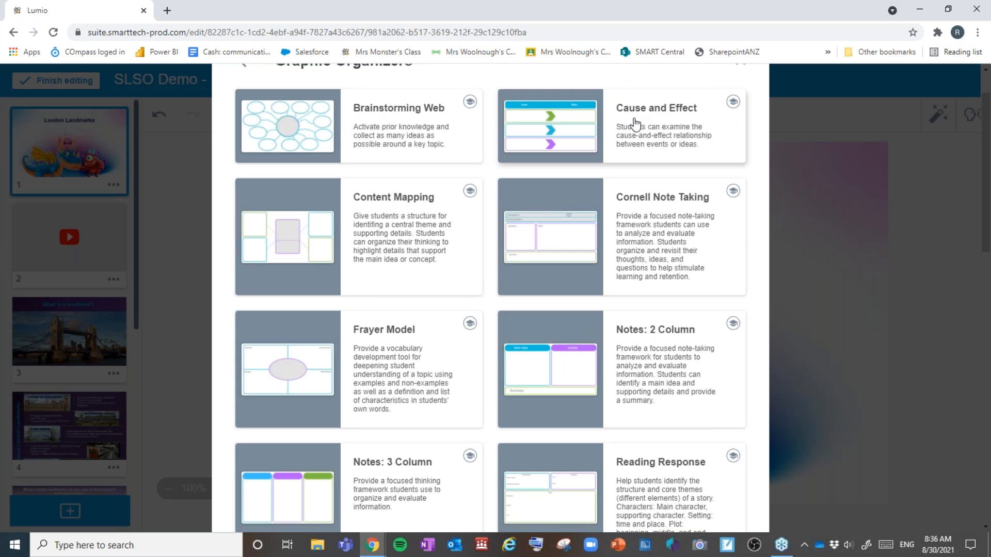
pyautogui.scroll(-1, 633, 124)
pyautogui.scroll(-8, 630, 126)
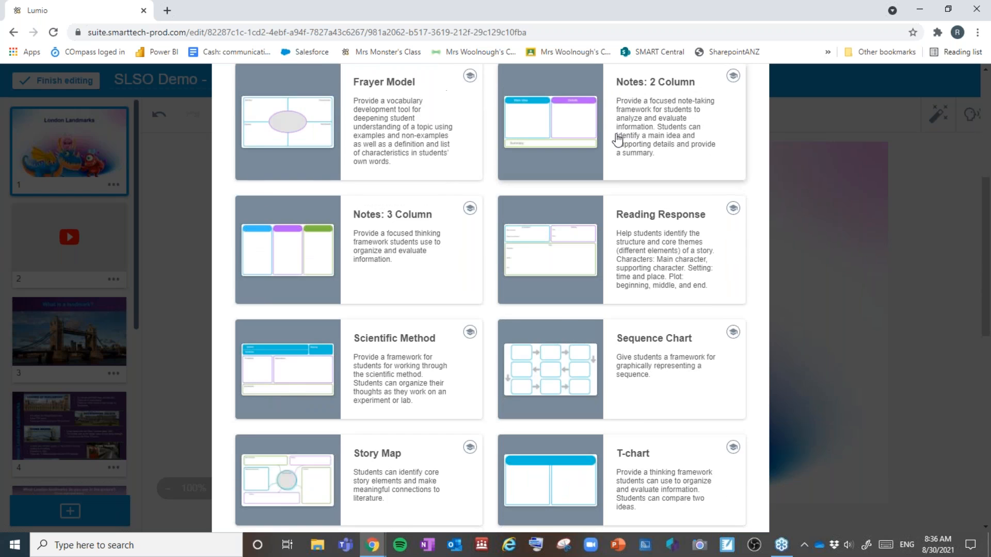
pyautogui.scroll(-3, 616, 137)
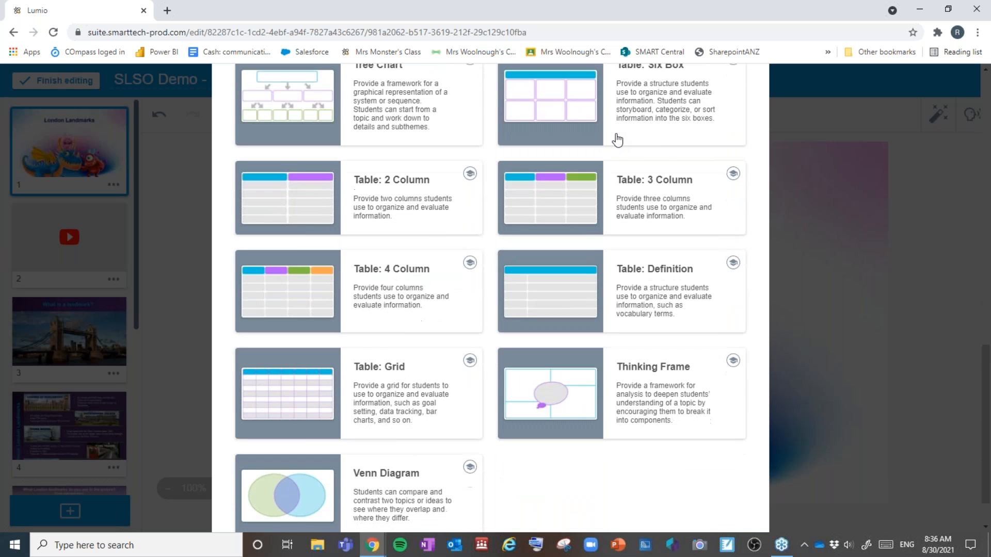
pyautogui.scroll(3, 614, 142)
pyautogui.scroll(10, 612, 146)
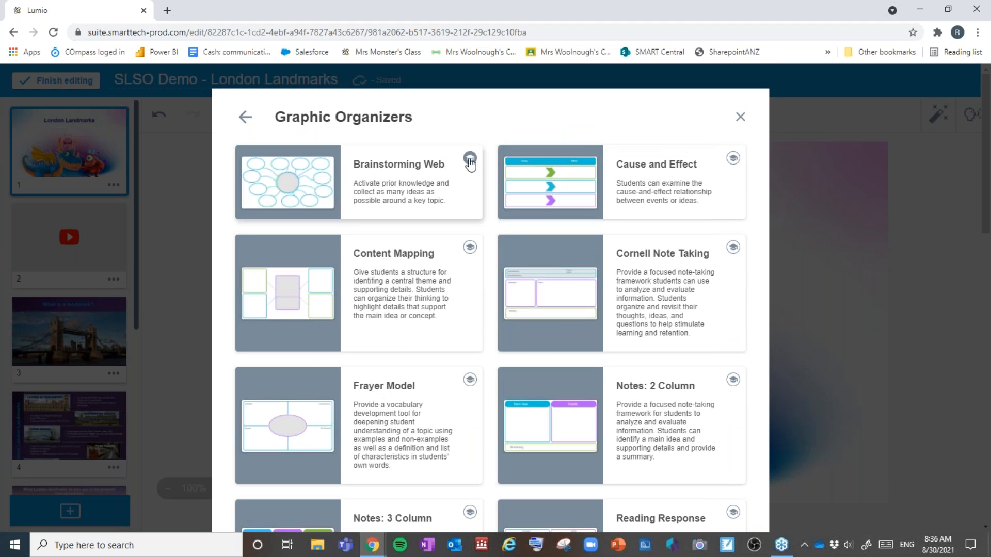
pyautogui.click(469, 158)
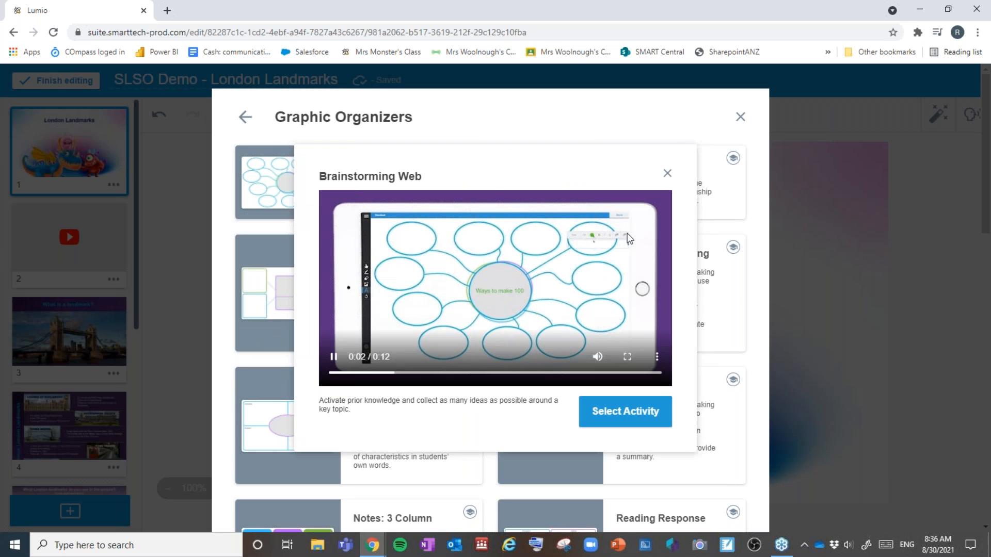
pyautogui.click(668, 173)
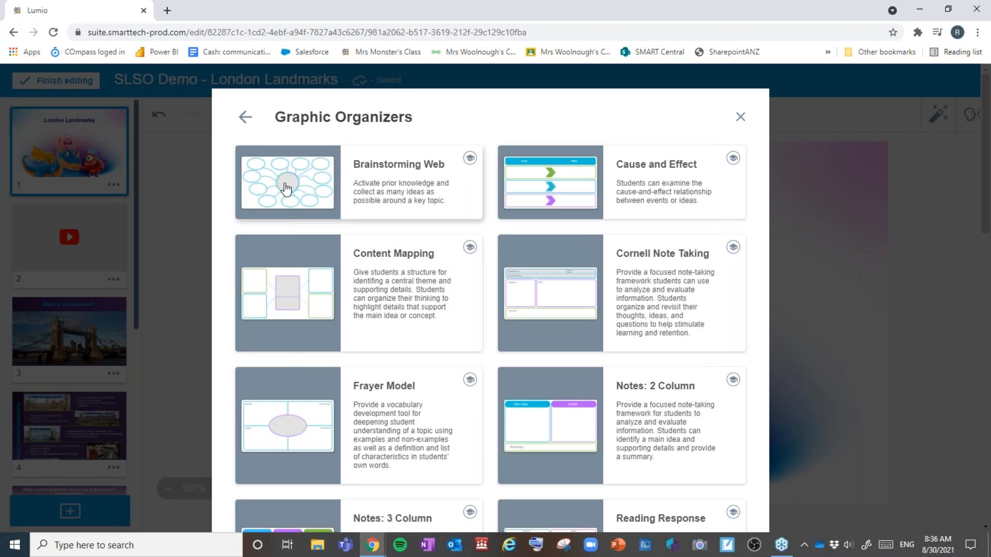
pyautogui.click(286, 190)
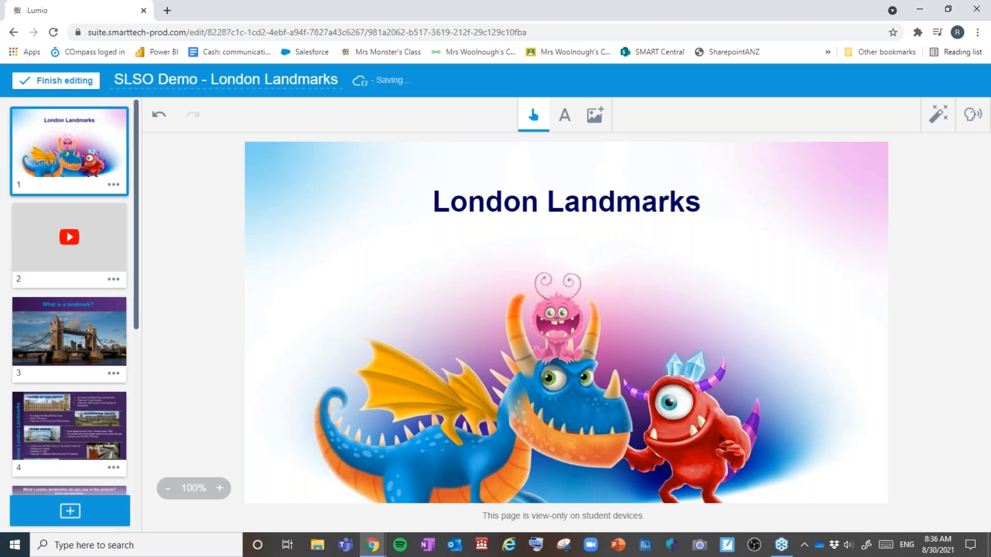
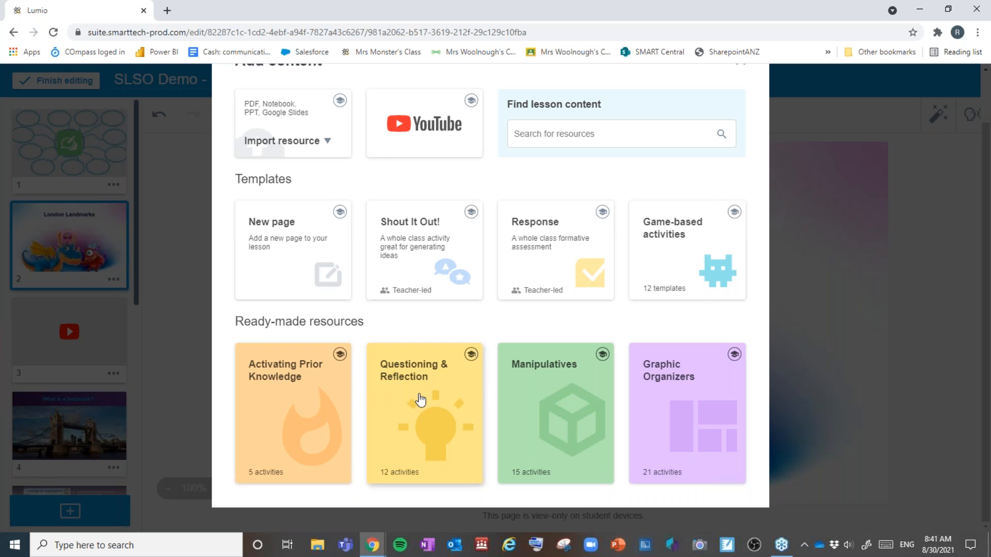
# Step: Browse the Activating Prior Knowledge activities, including KWLQ, Entrance Ticket and Draw what you know
pyautogui.click(309, 388)
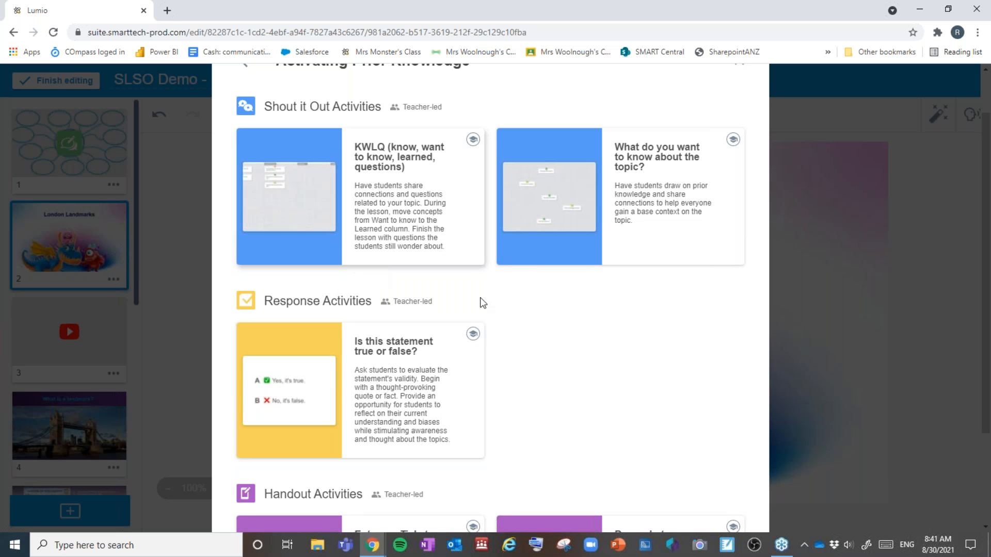
pyautogui.scroll(-2, 523, 317)
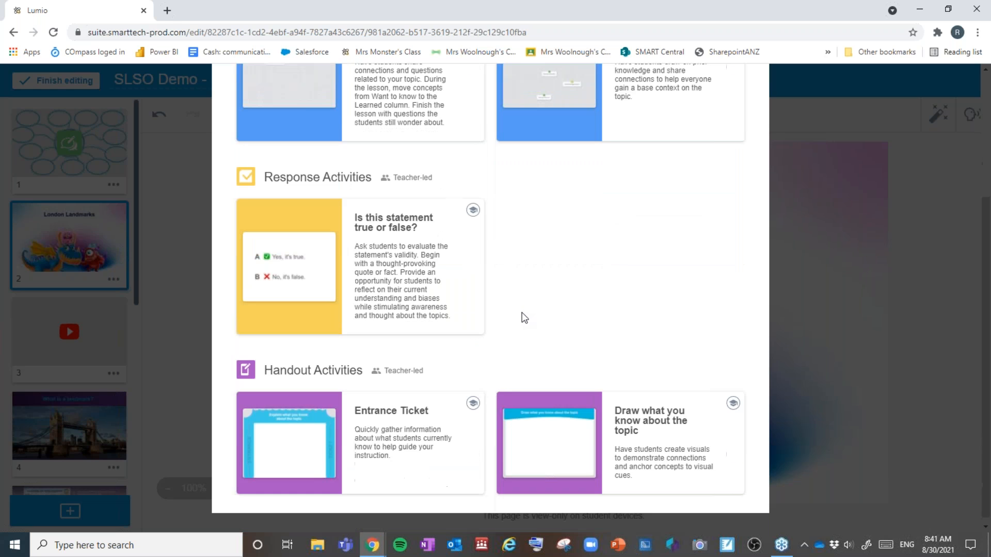
pyautogui.scroll(1, 523, 317)
pyautogui.scroll(1, 523, 318)
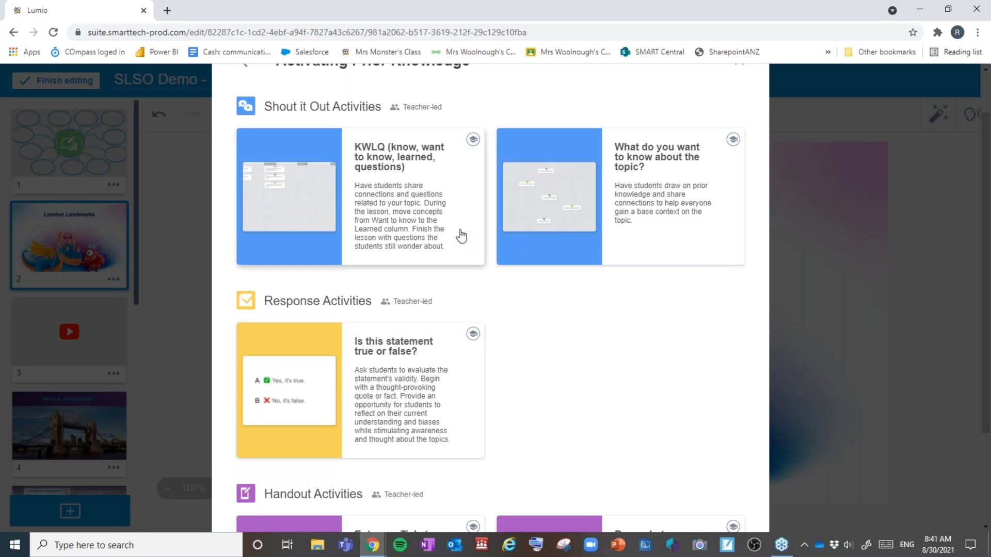
pyautogui.scroll(-3, 365, 302)
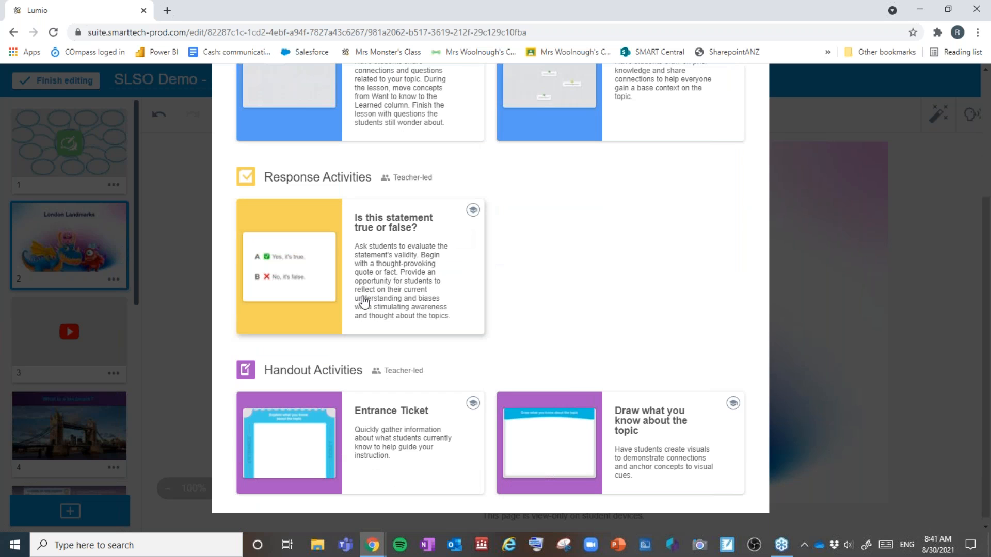
pyautogui.click(471, 211)
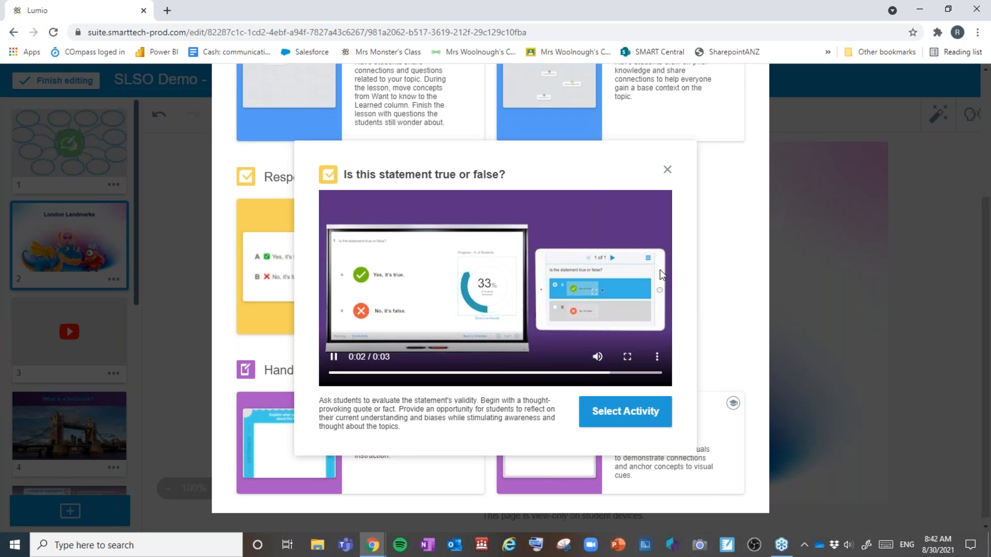
pyautogui.click(667, 171)
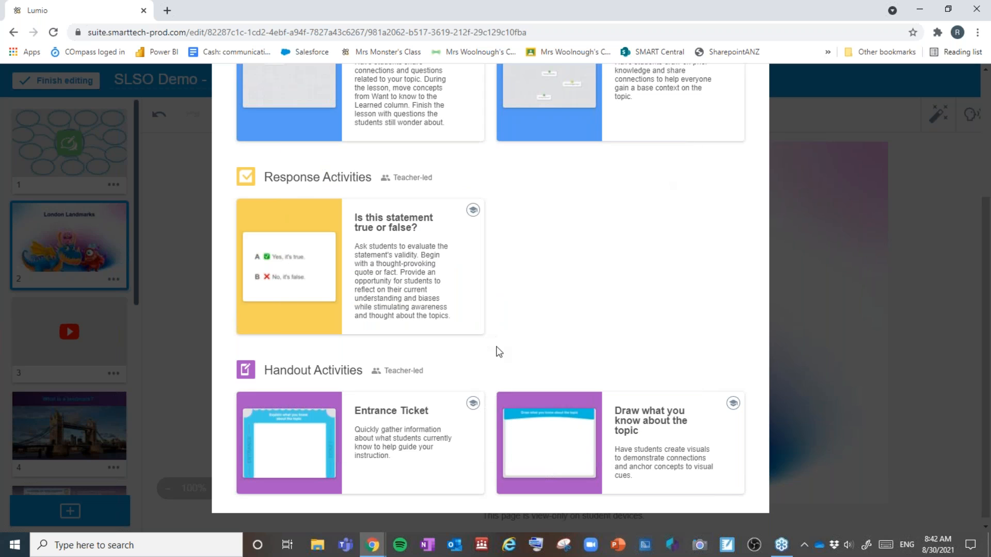
pyautogui.scroll(-1, 520, 363)
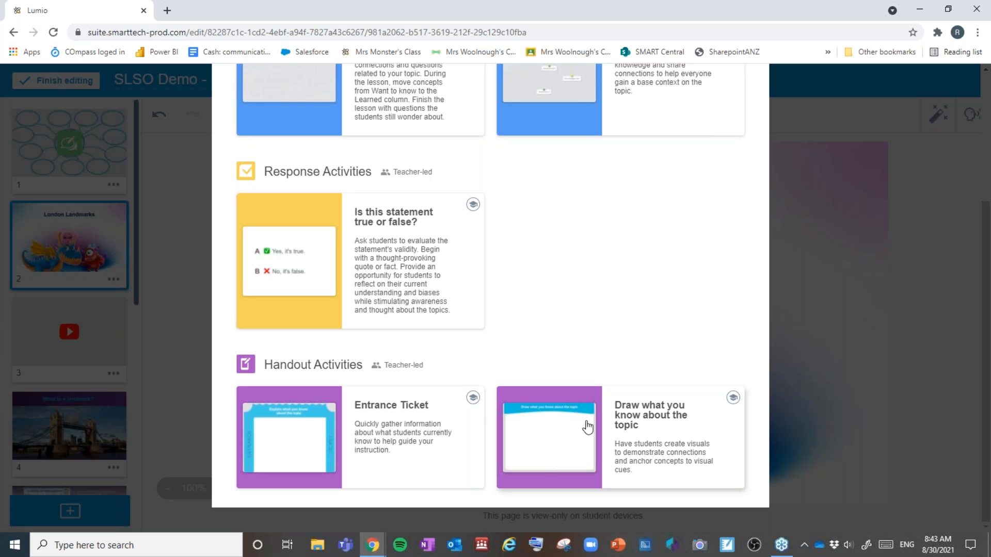
pyautogui.scroll(4, 588, 427)
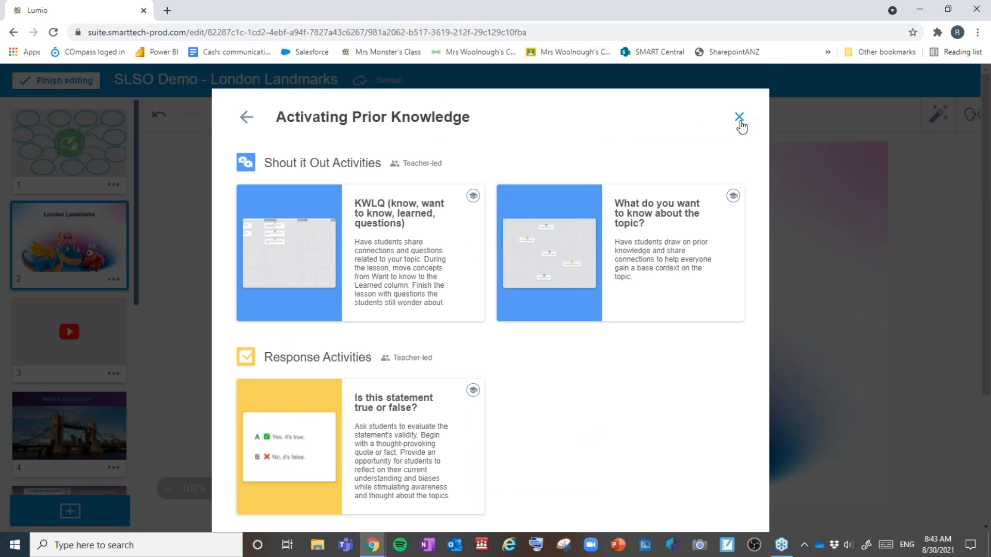
# Step: Close that collection and scroll through the Questioning & Reflection activities in Add content
pyautogui.click(739, 118)
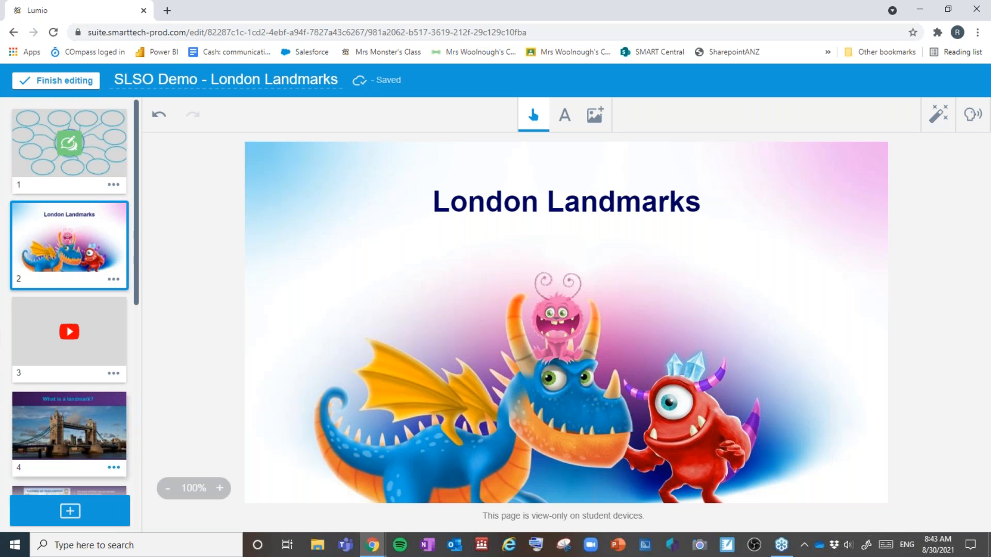
pyautogui.click(101, 516)
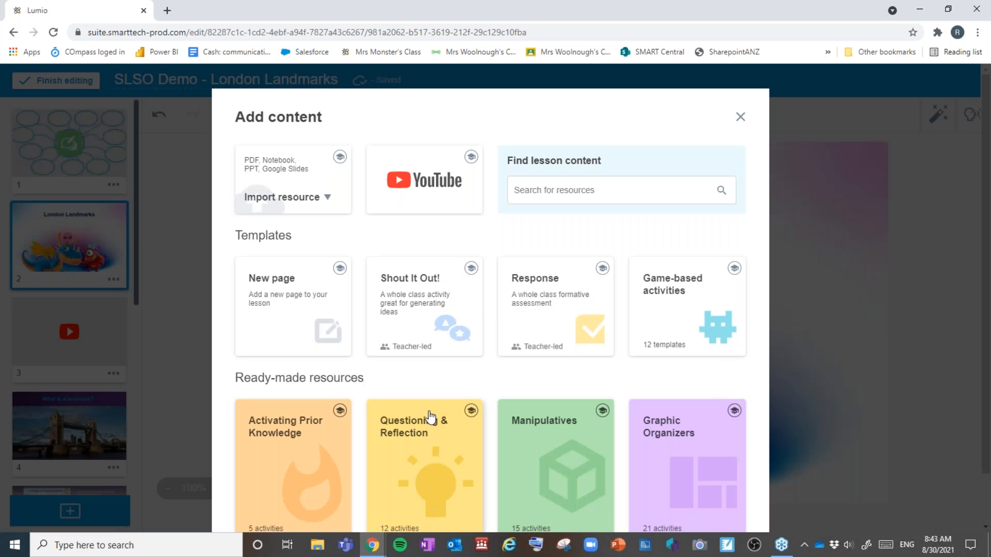
pyautogui.click(430, 415)
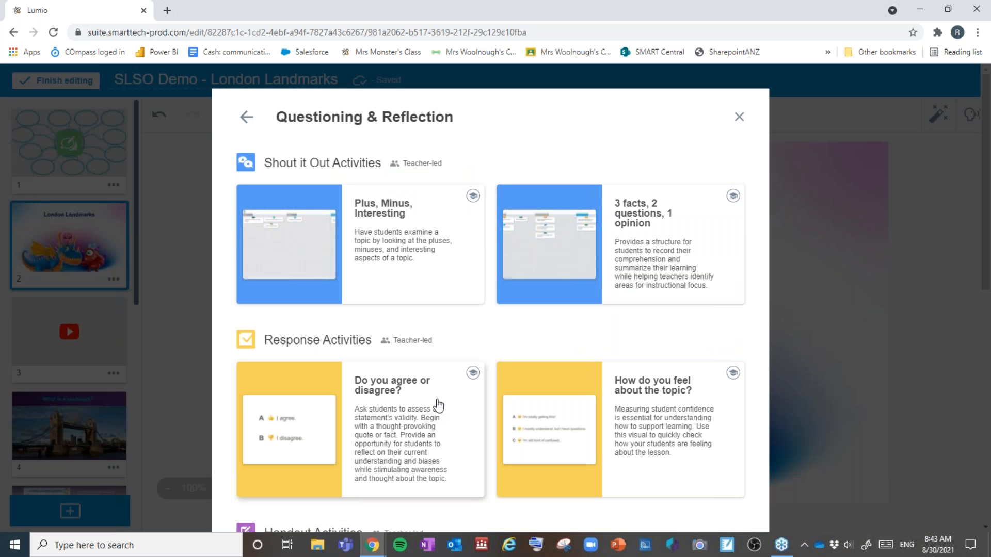
pyautogui.scroll(-10, 438, 406)
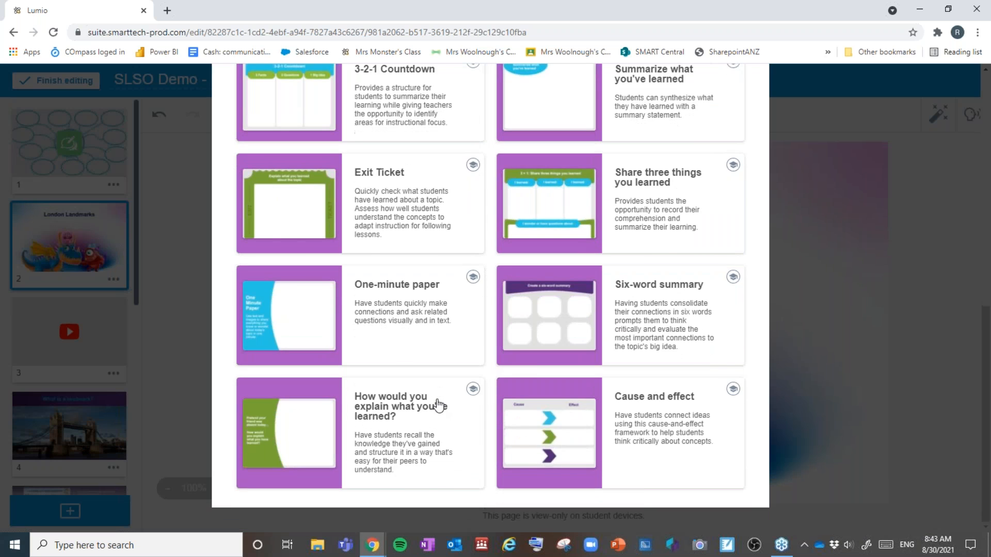
pyautogui.scroll(10, 437, 406)
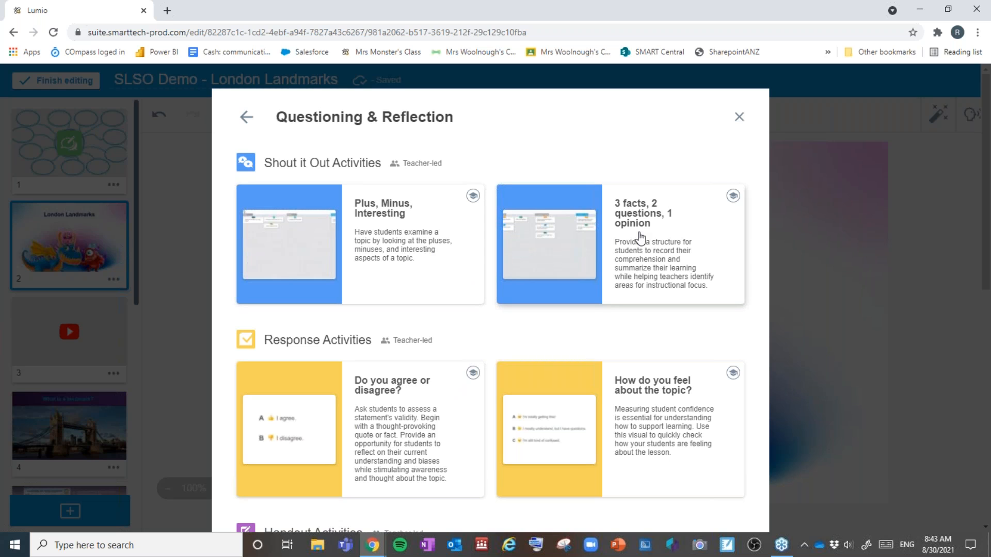
pyautogui.scroll(-1, 640, 237)
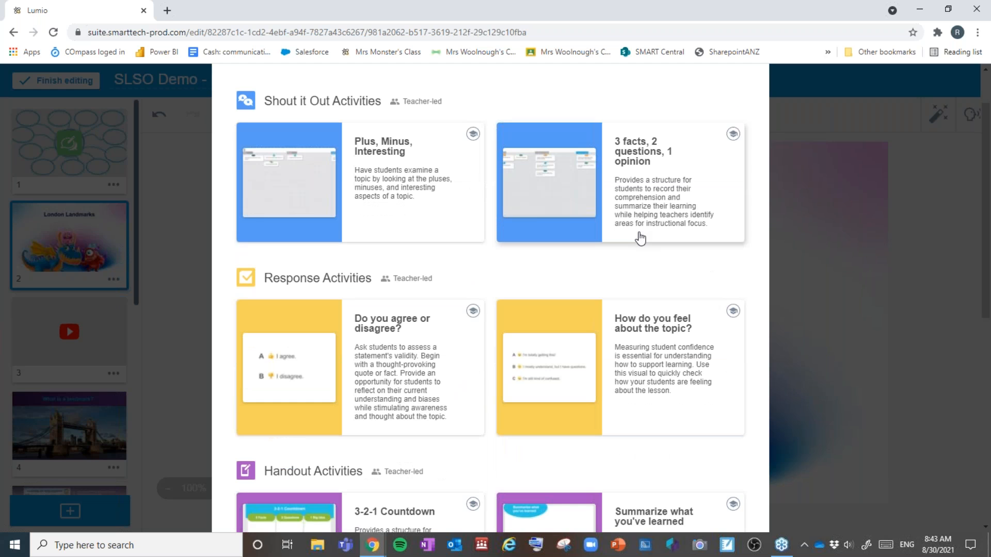
pyautogui.scroll(-1, 640, 237)
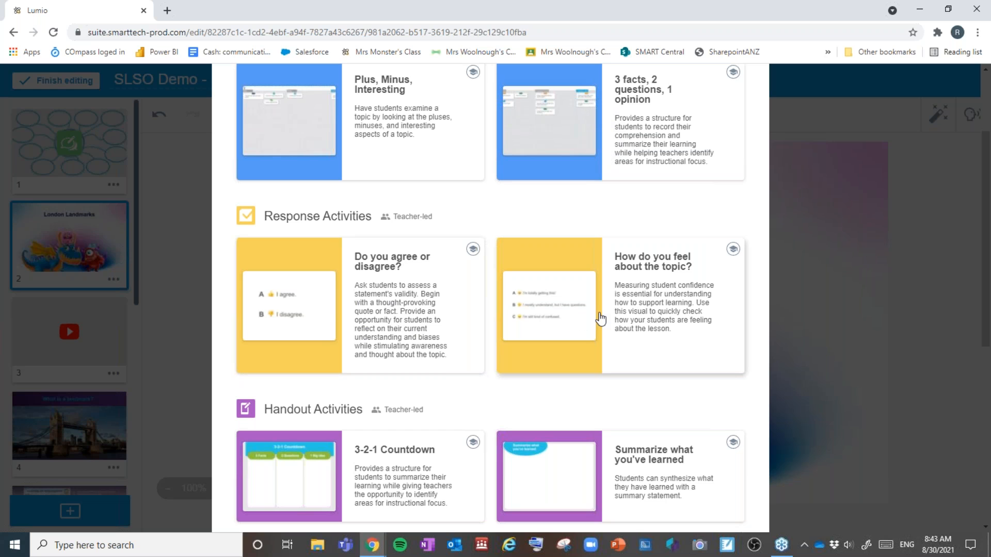
pyautogui.scroll(-5, 600, 319)
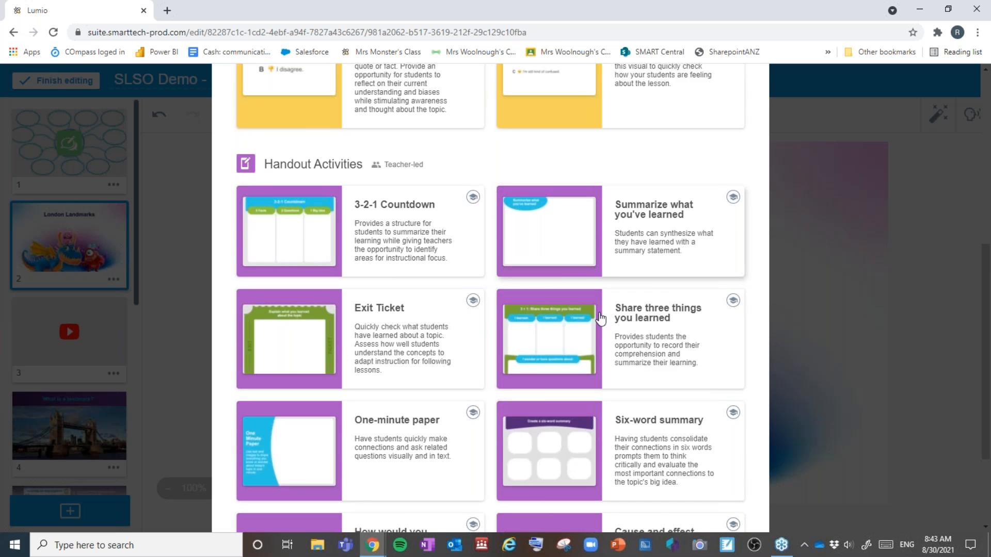
pyautogui.scroll(-1, 600, 319)
pyautogui.scroll(1, 600, 319)
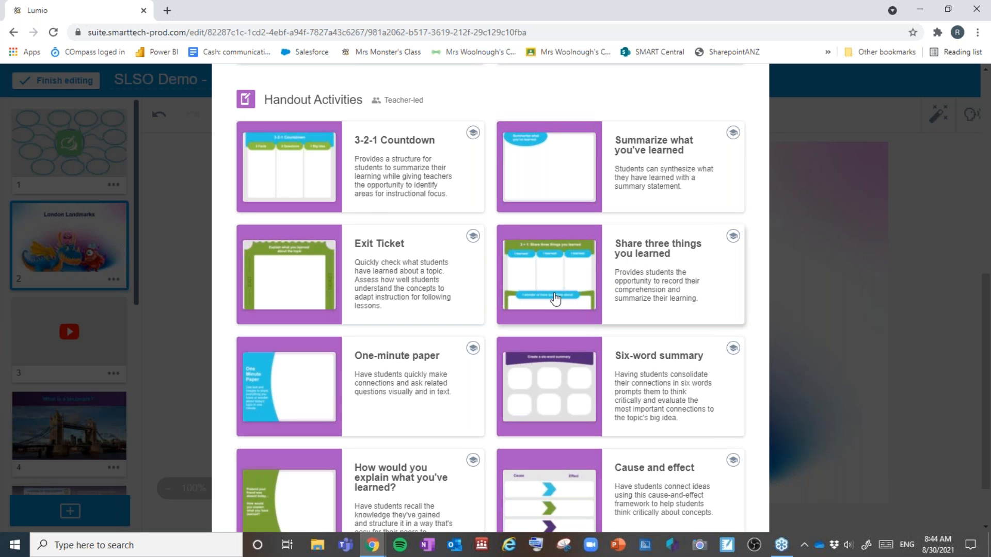
pyautogui.scroll(-2, 309, 173)
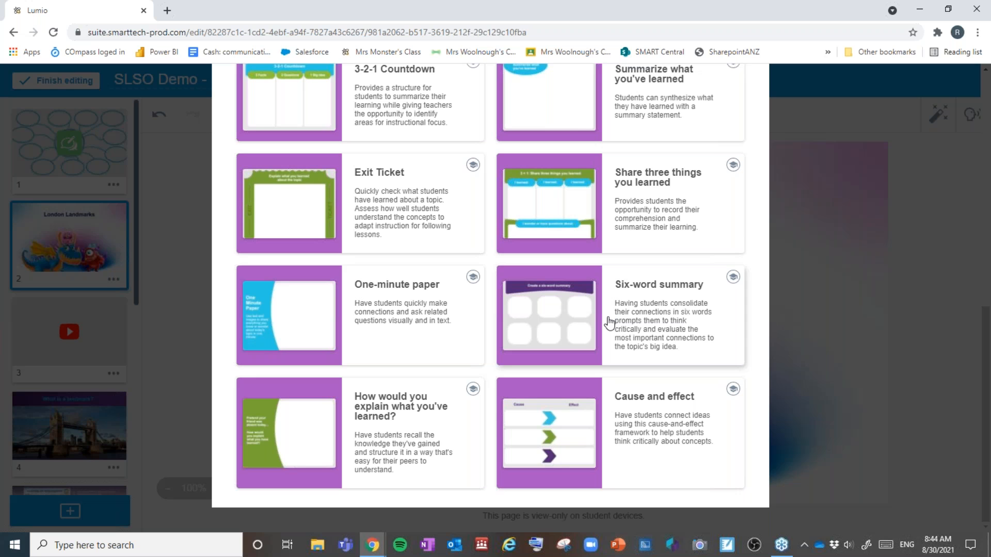
pyautogui.scroll(2, 609, 322)
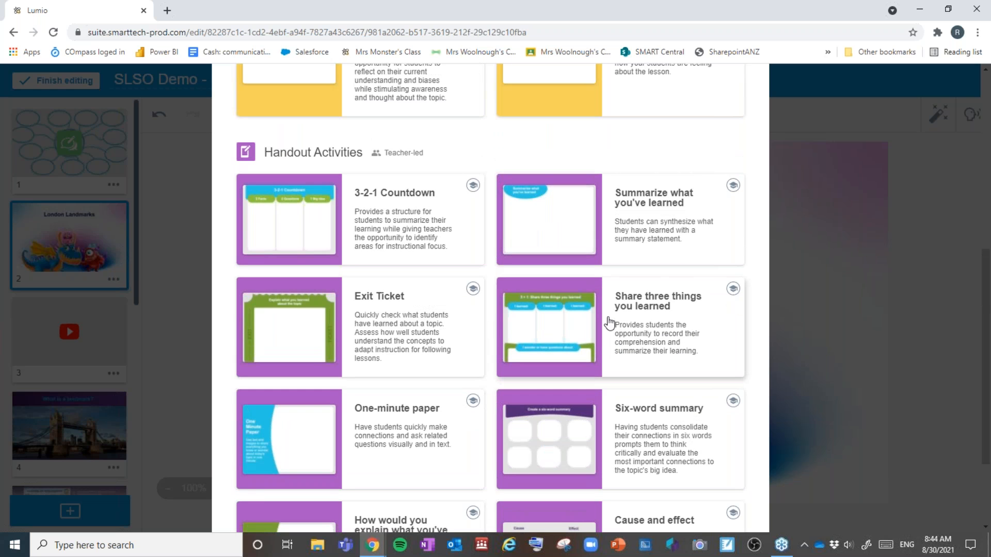
pyautogui.scroll(8, 609, 323)
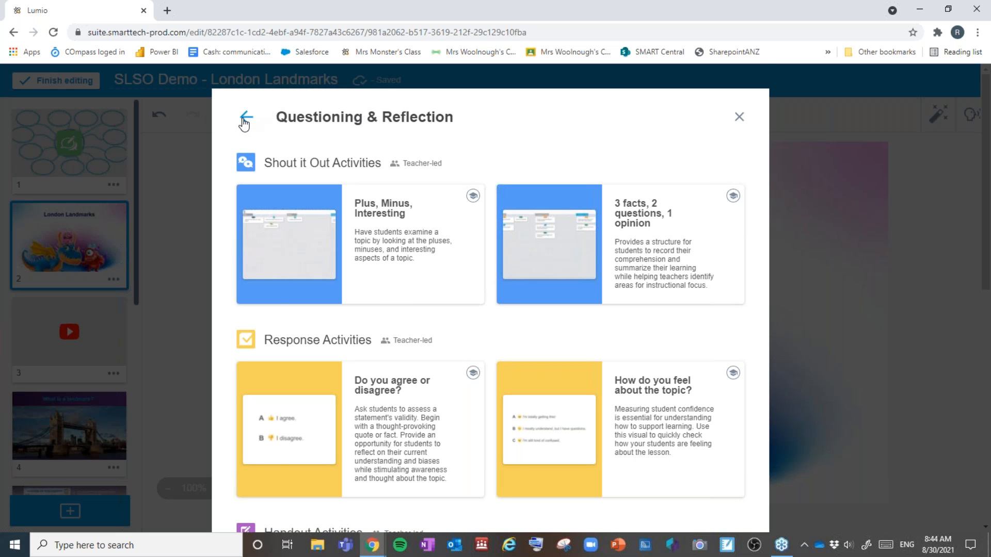
# Step: Go back to the Add content overview and scan its templates and collections
pyautogui.click(245, 119)
pyautogui.scroll(-1, 516, 366)
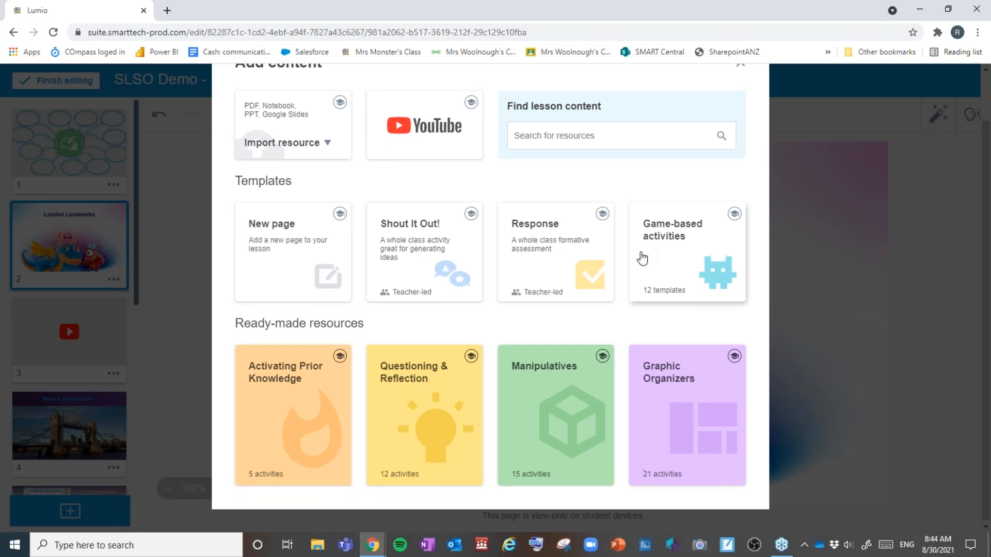
pyautogui.scroll(1, 643, 255)
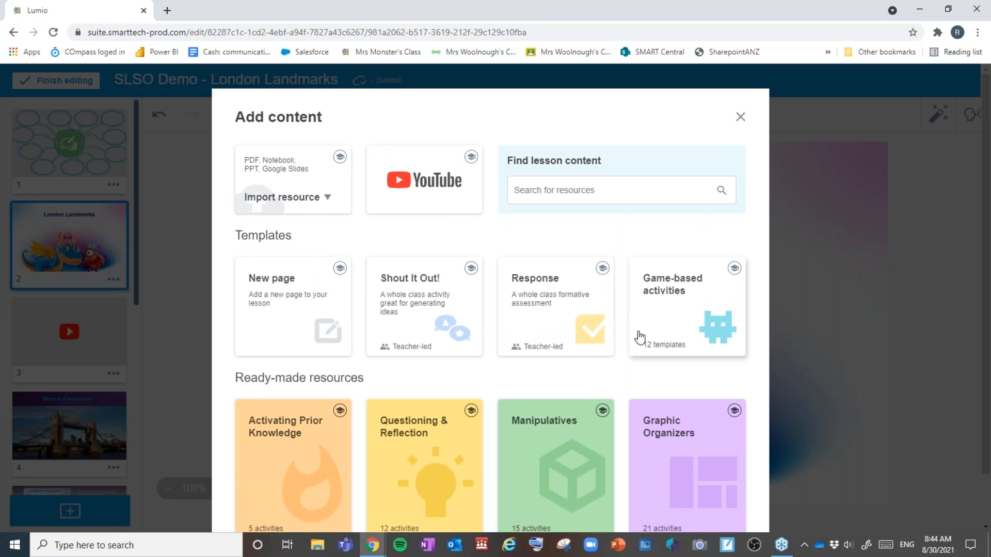
pyautogui.click(293, 279)
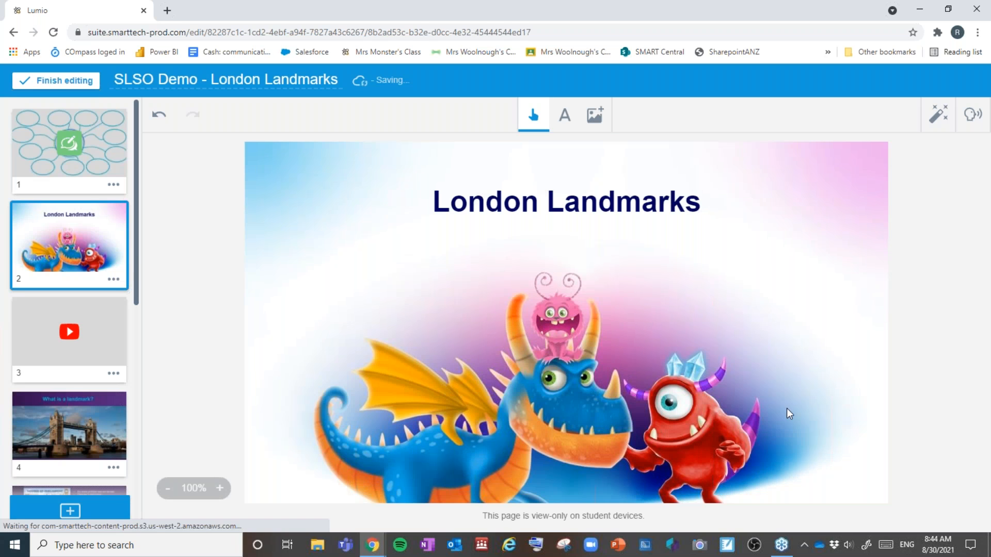
pyautogui.click(594, 116)
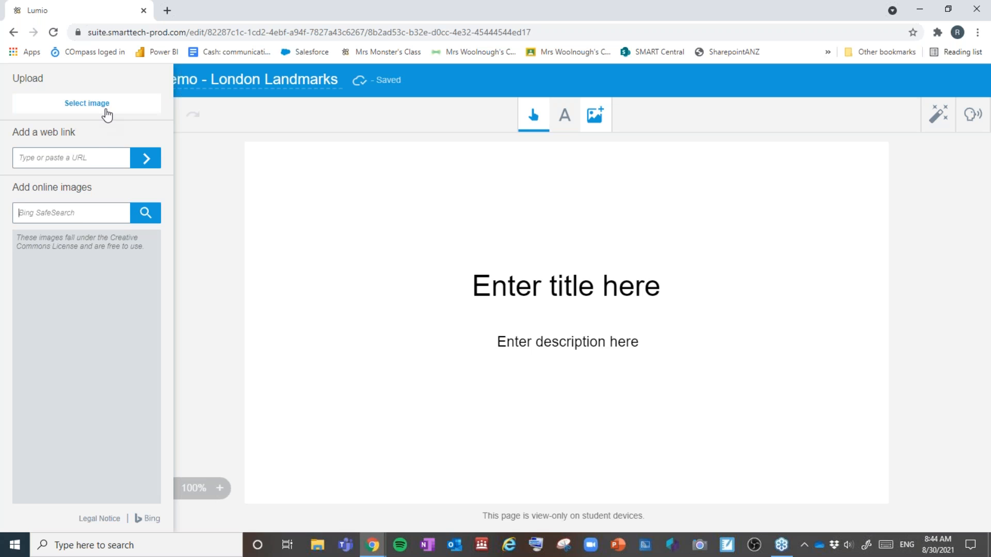
pyautogui.click(107, 114)
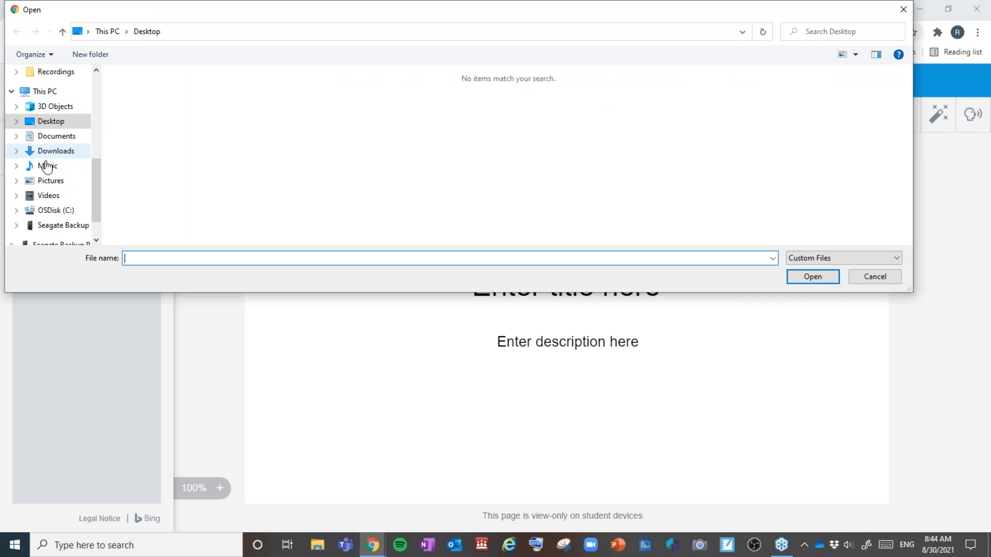
pyautogui.click(58, 186)
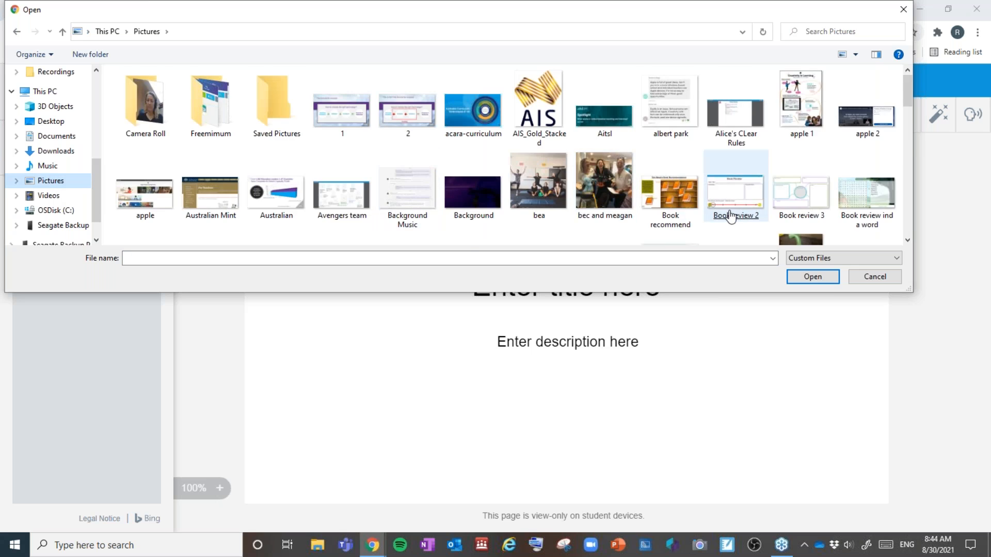
pyautogui.scroll(-3, 724, 211)
pyautogui.scroll(2, 722, 210)
pyautogui.doubleClick(670, 191)
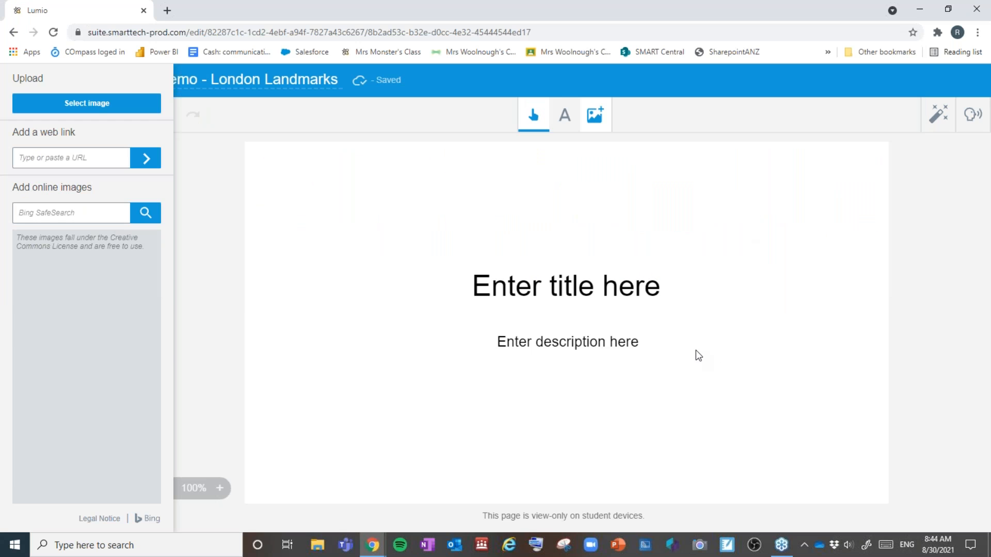
pyautogui.moveTo(622, 367); pyautogui.dragTo(773, 283)
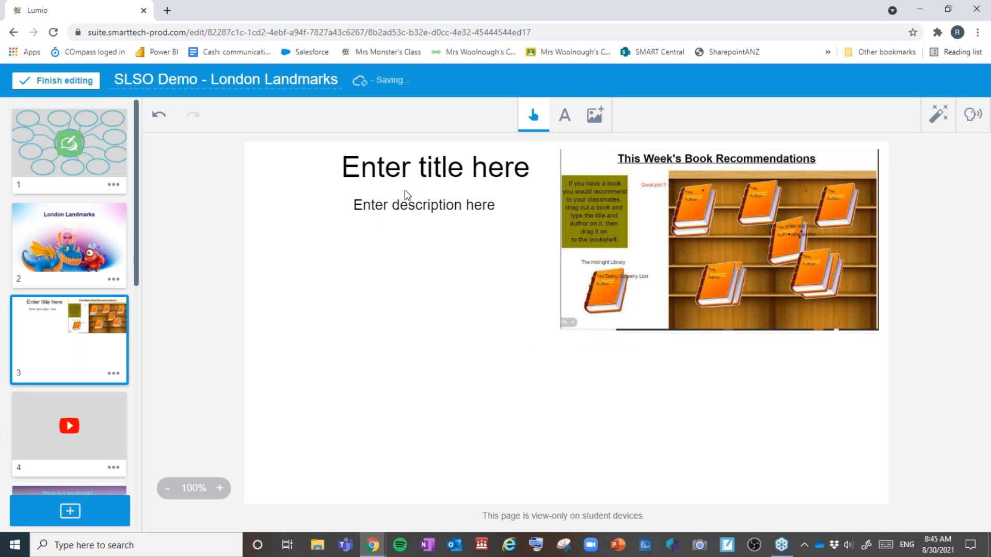
pyautogui.click(412, 170)
pyautogui.click(413, 170)
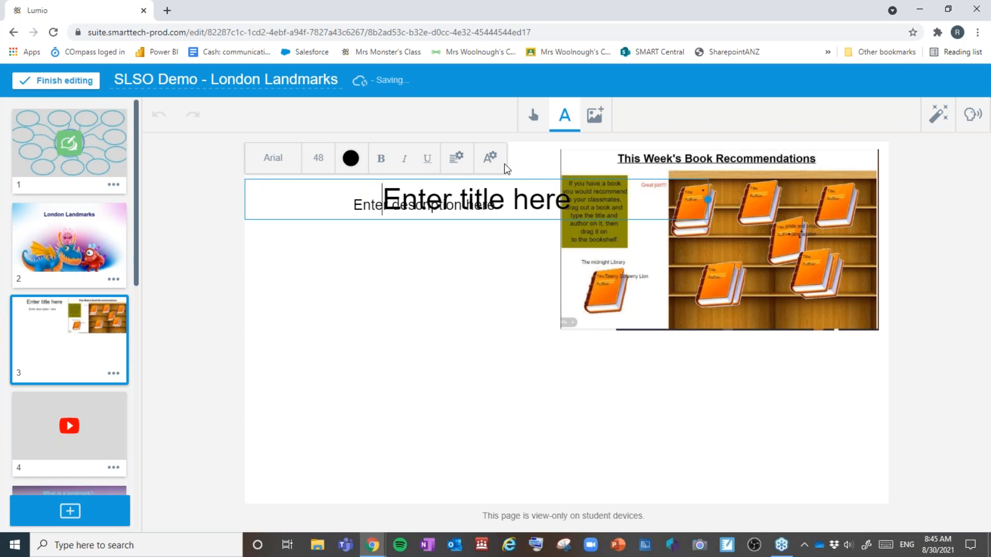
pyautogui.click(533, 116)
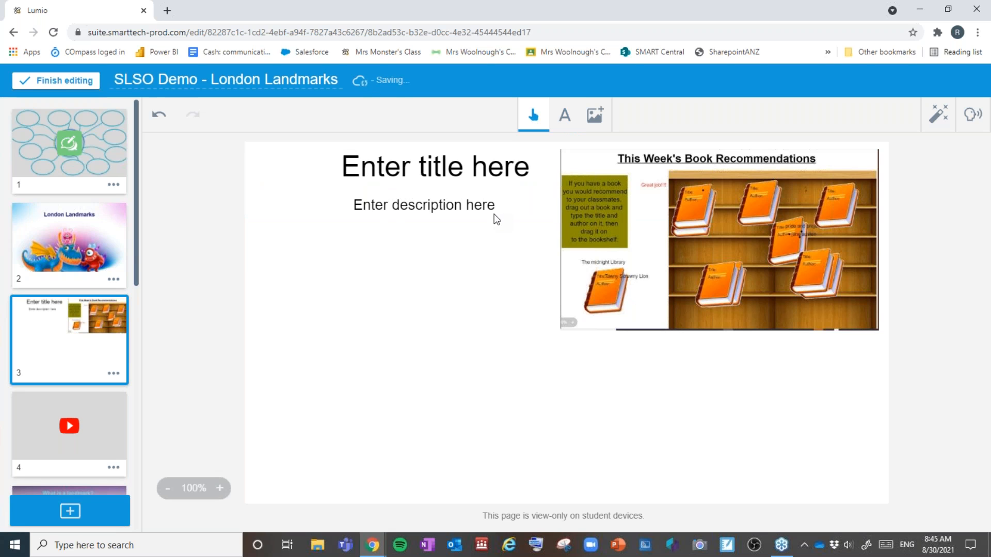
pyautogui.click(938, 120)
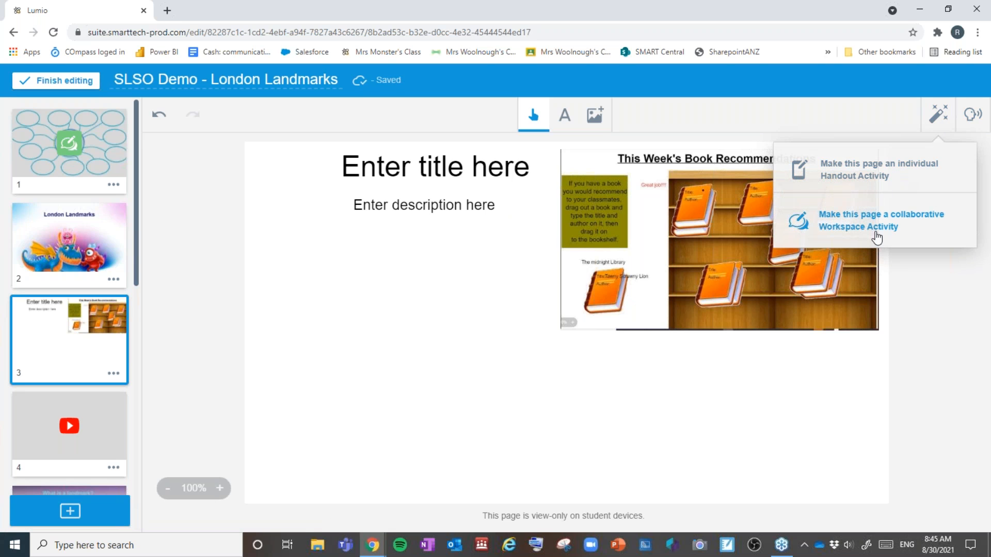
pyautogui.click(433, 328)
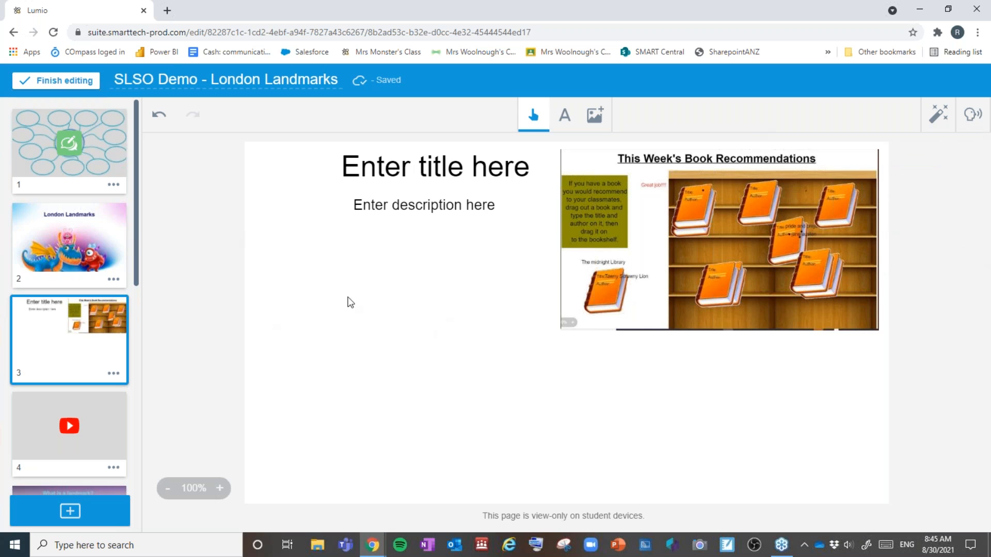
# Step: Paste the Wikipedia web link onto page 3 and place it under the bookshelf picture
pyautogui.click(596, 120)
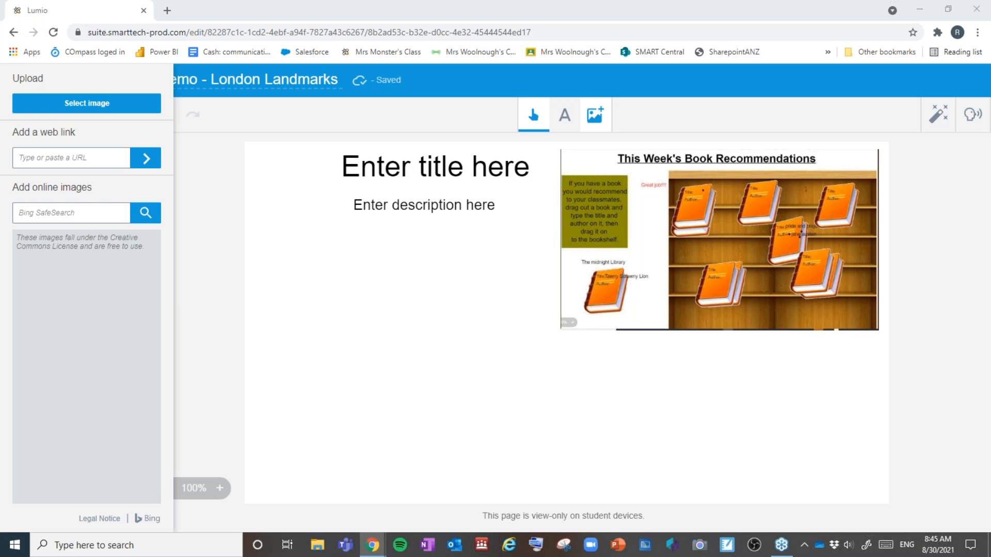
pyautogui.click(57, 164)
pyautogui.write('https://en.wikipedia.org/wiki/Pride_and_Prejudice')
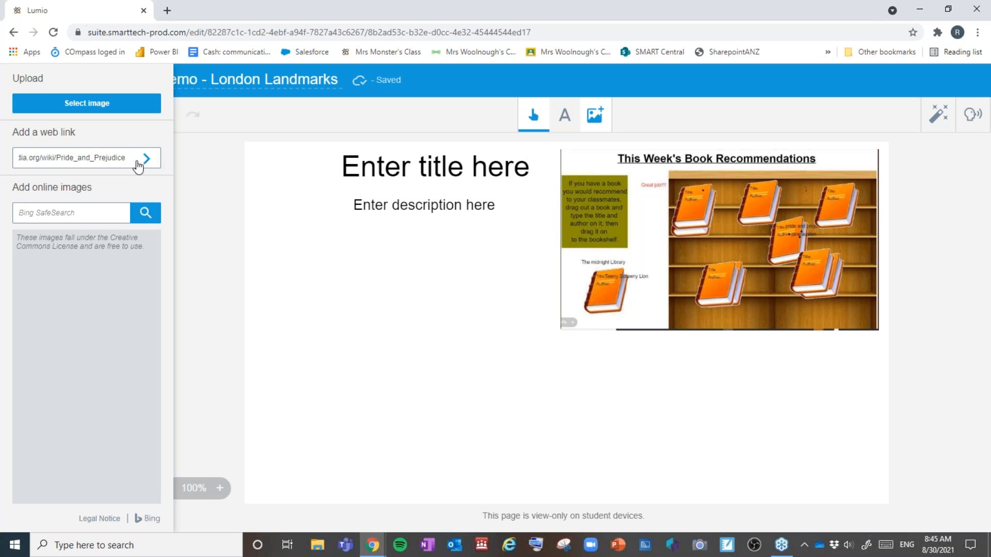
pyautogui.click(147, 161)
pyautogui.moveTo(535, 322); pyautogui.dragTo(758, 347)
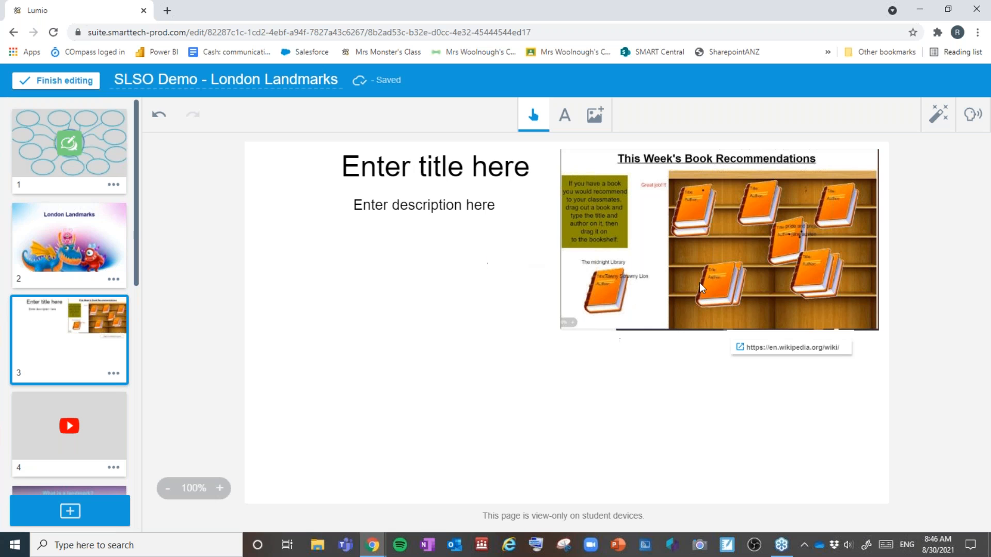
pyautogui.click(95, 521)
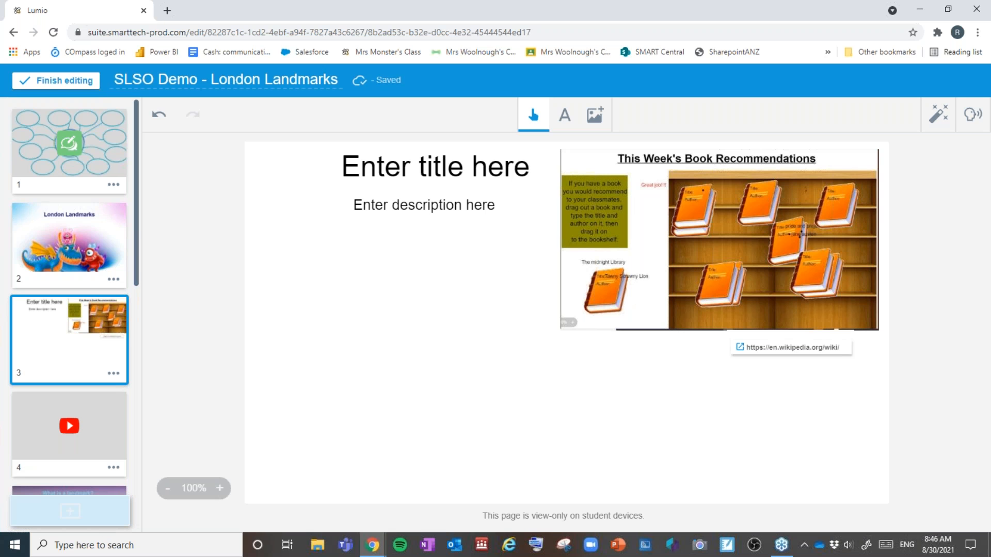
# Step: Add page 4 using the Table: Six Box graphic organizer template
pyautogui.click(678, 431)
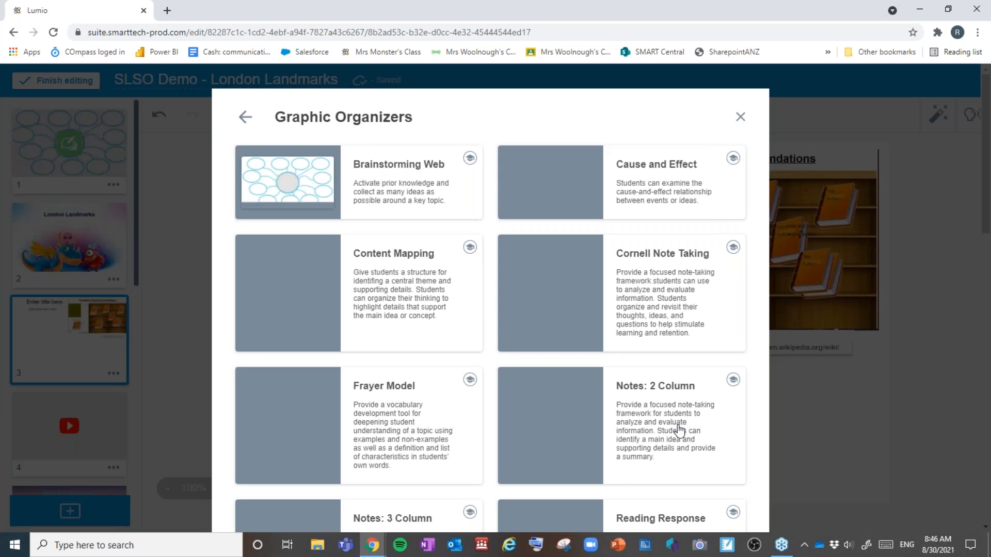
pyautogui.scroll(-6, 653, 407)
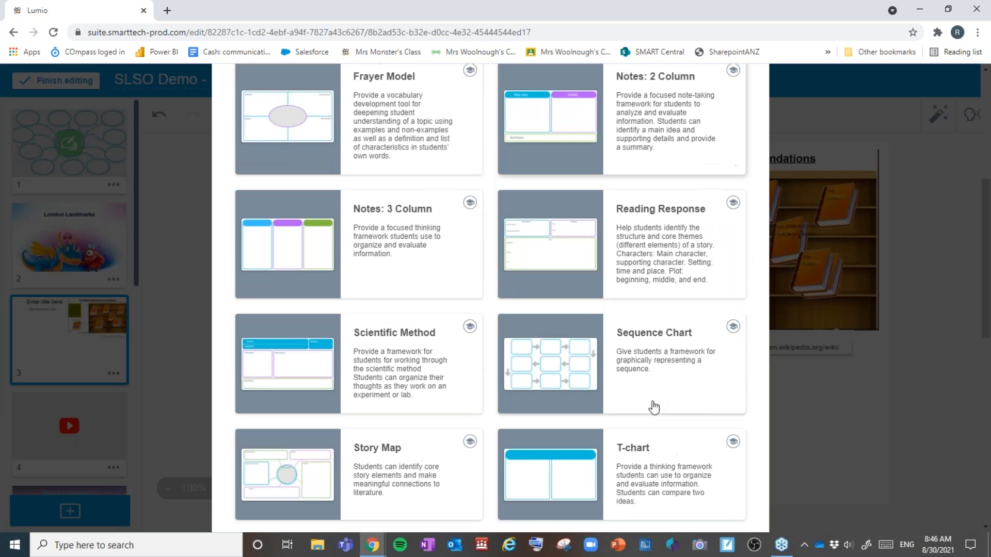
pyautogui.scroll(-4, 653, 407)
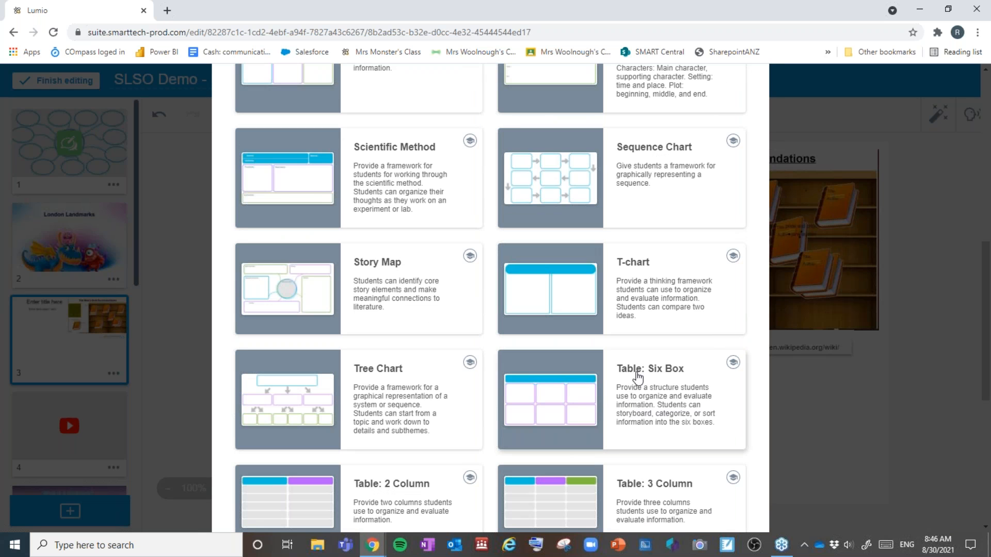
pyautogui.click(637, 375)
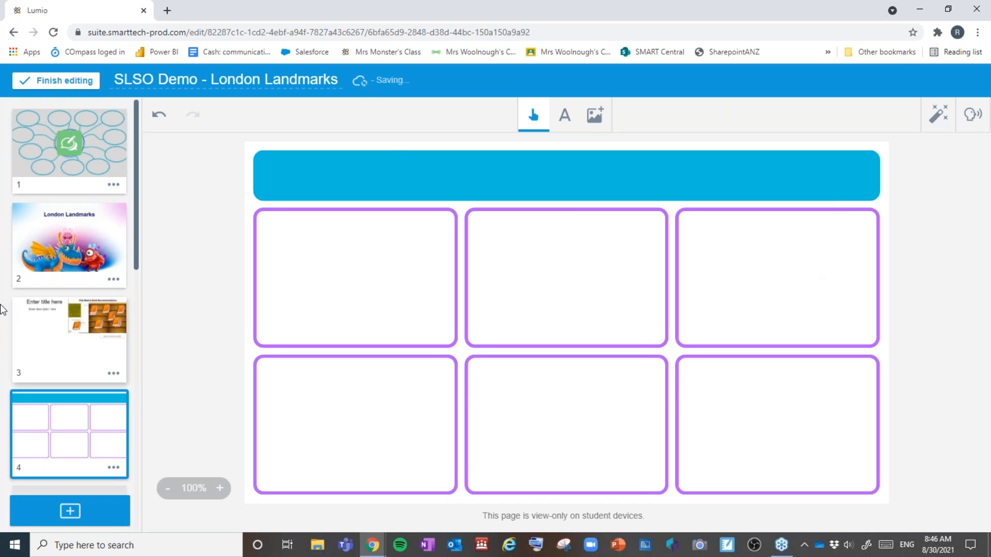
pyautogui.click(599, 122)
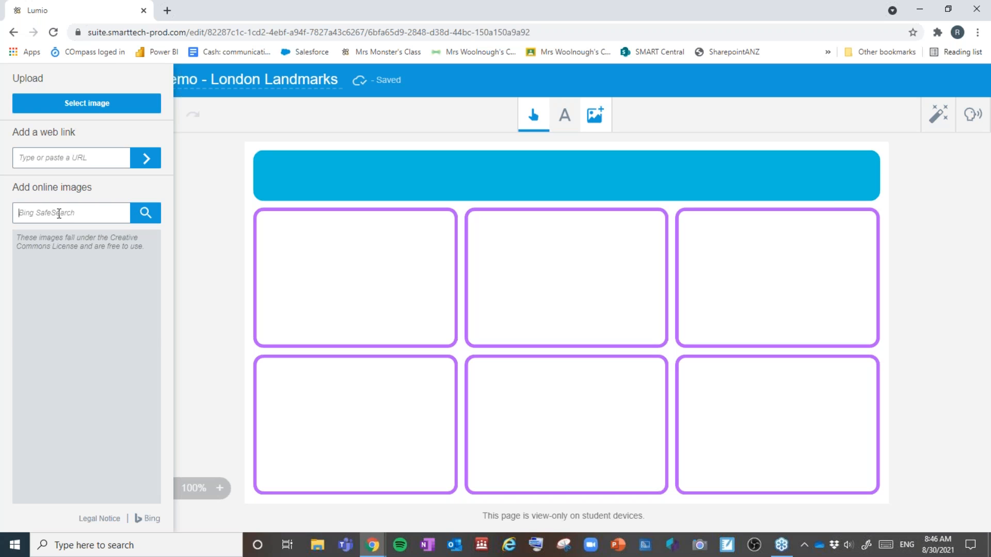
# Step: Search online images of the athlete and insert the flag-waving photo
pyautogui.write('cathy freeman')
pyautogui.click(148, 220)
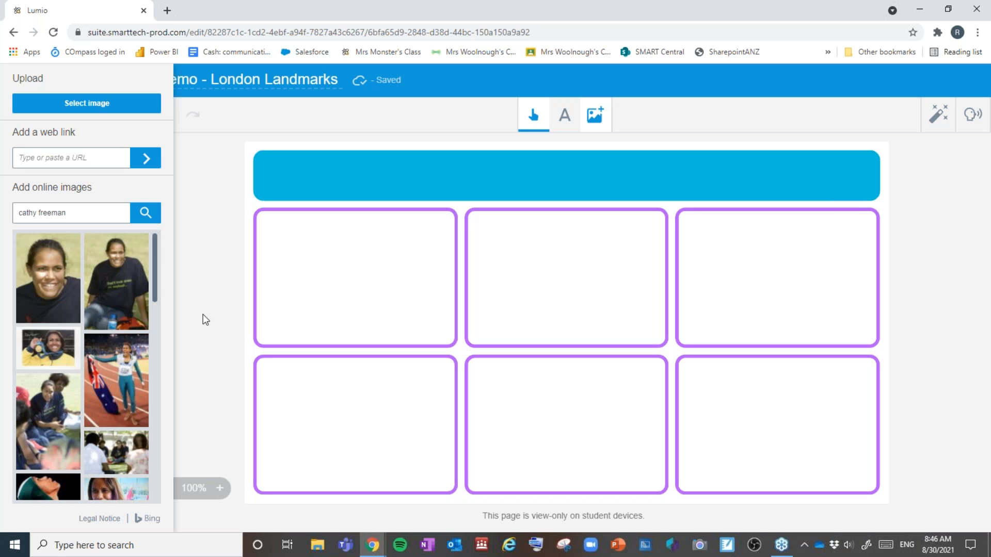
pyautogui.scroll(-5, 86, 358)
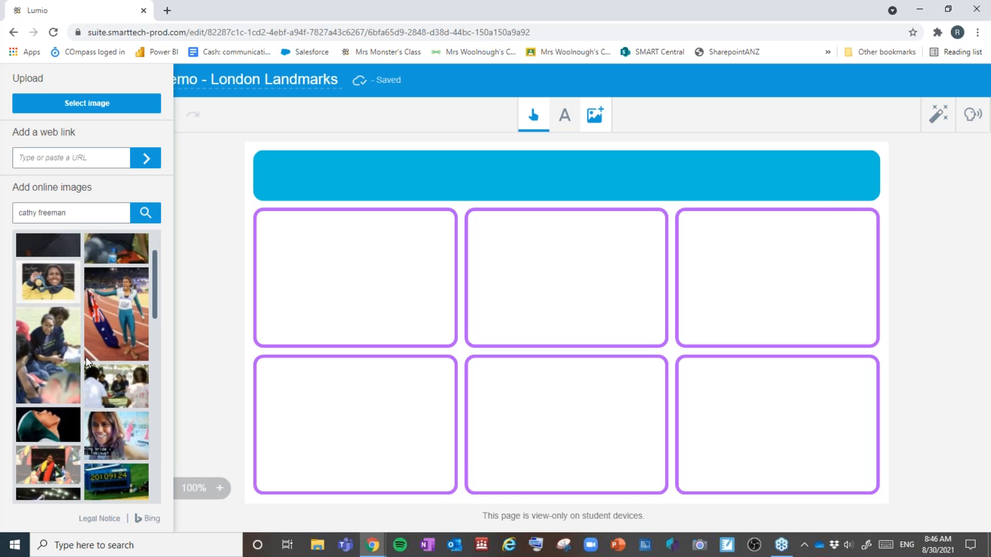
pyautogui.scroll(3, 89, 353)
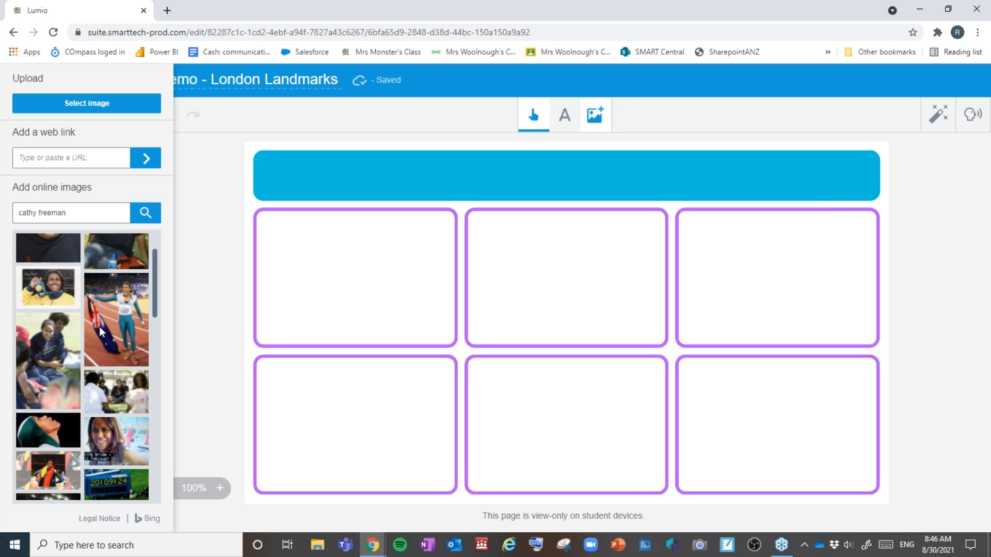
pyautogui.scroll(1, 99, 327)
pyautogui.scroll(-1, 100, 327)
pyautogui.scroll(-4, 99, 327)
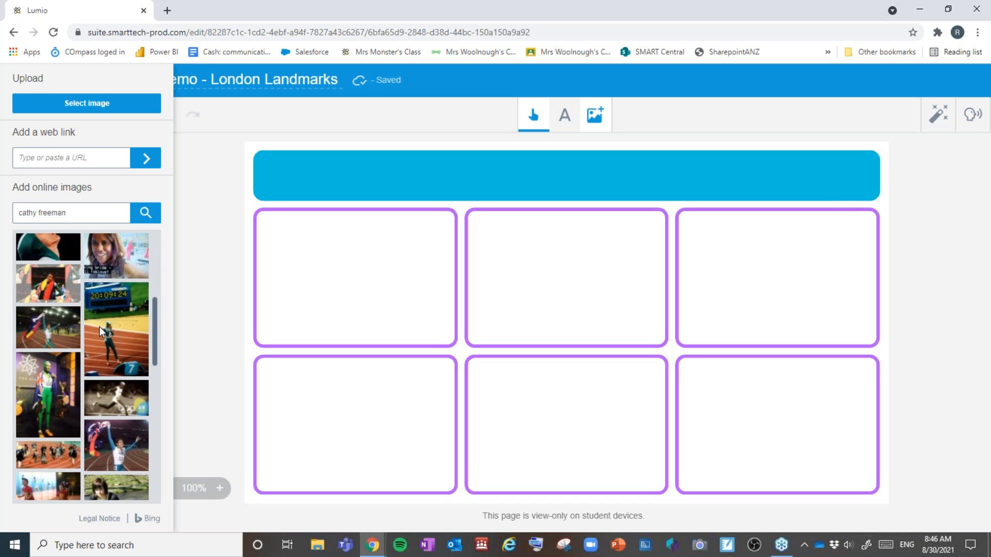
pyautogui.click(123, 447)
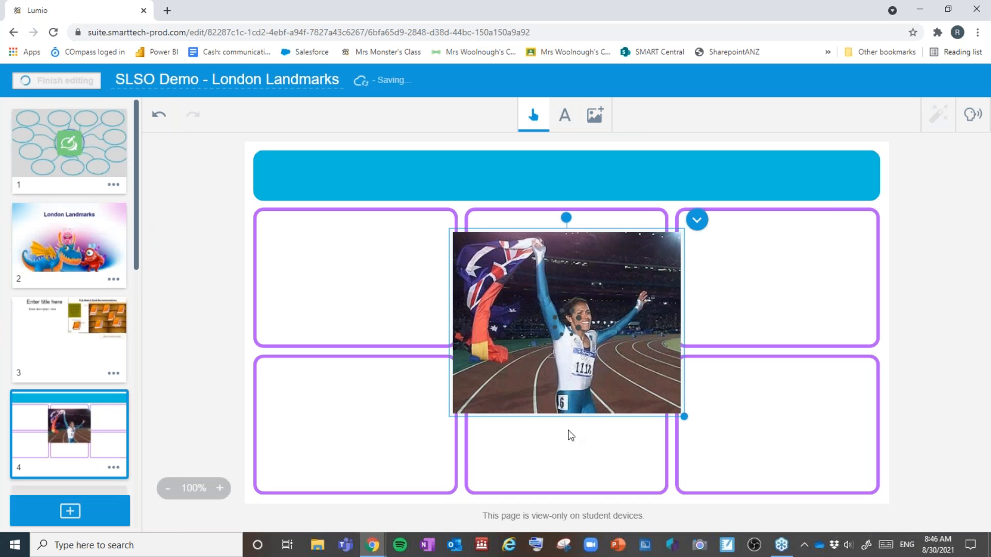
# Step: Move the photo into the top-left grid box and shrink it to fit
pyautogui.moveTo(519, 364); pyautogui.dragTo(438, 352)
pyautogui.moveTo(491, 410); pyautogui.dragTo(390, 336)
pyautogui.moveTo(364, 302); pyautogui.dragTo(392, 292)
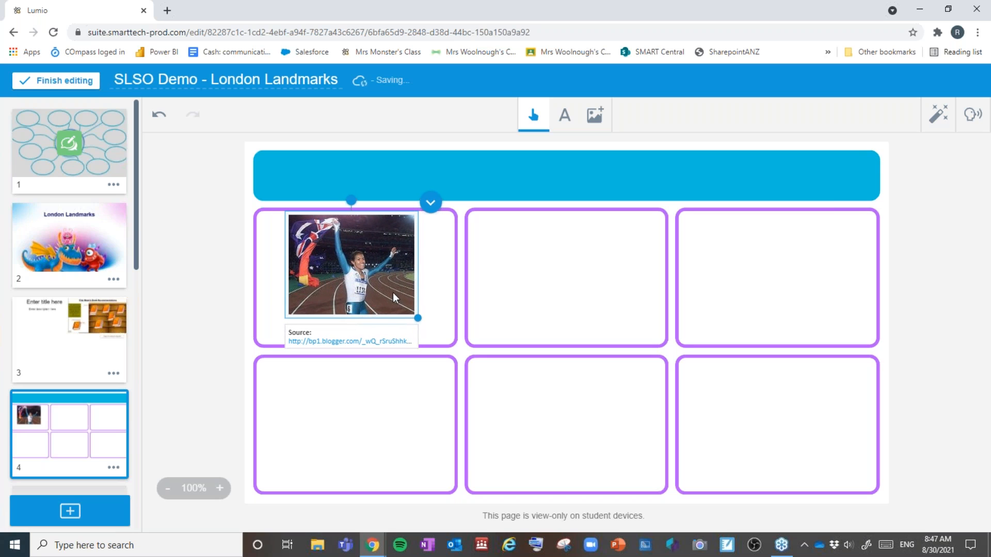
pyautogui.click(434, 295)
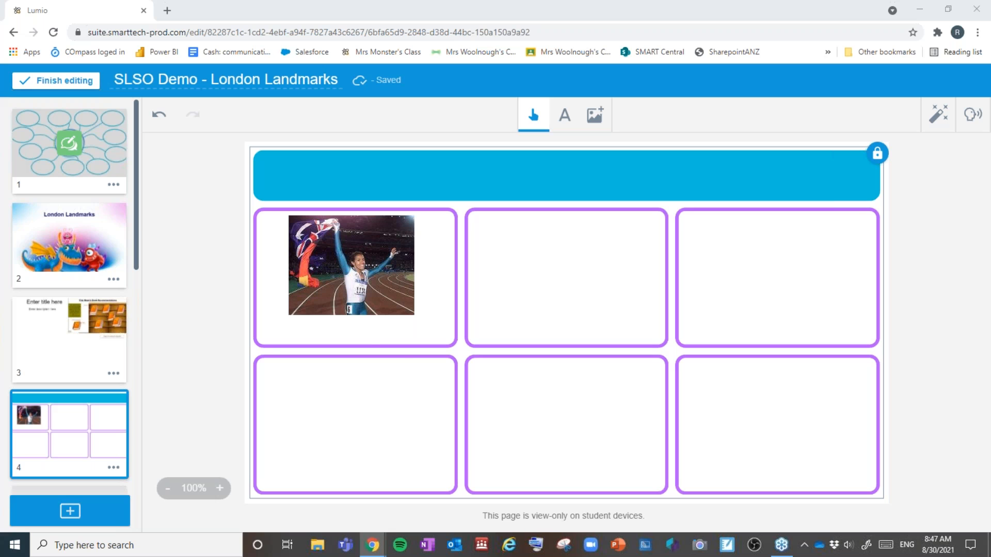
# Step: Add the aiatsis.gov.au web link and place it just below the photo
pyautogui.click(595, 115)
pyautogui.write('https://aiatsis.gov.au/explore/cathy-freeman')
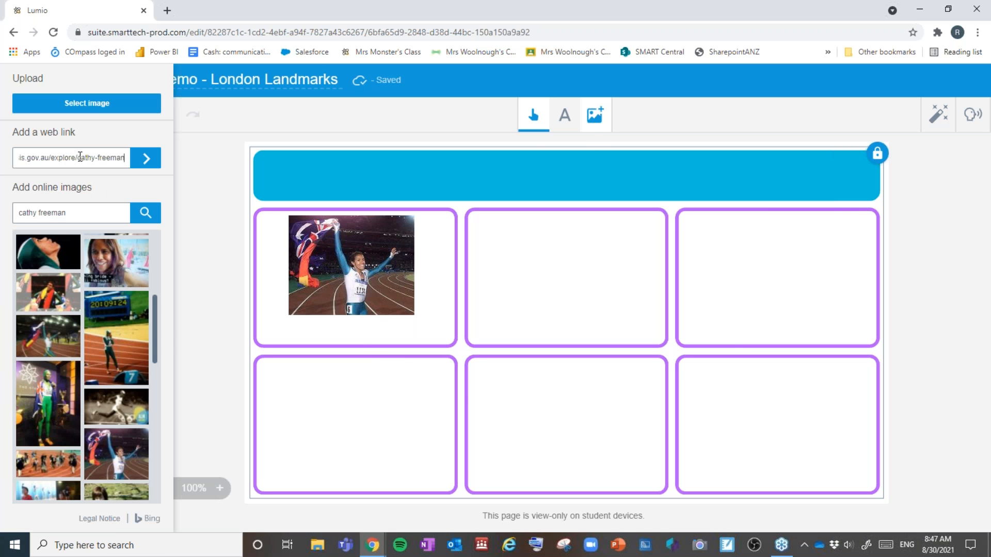
pyautogui.click(146, 160)
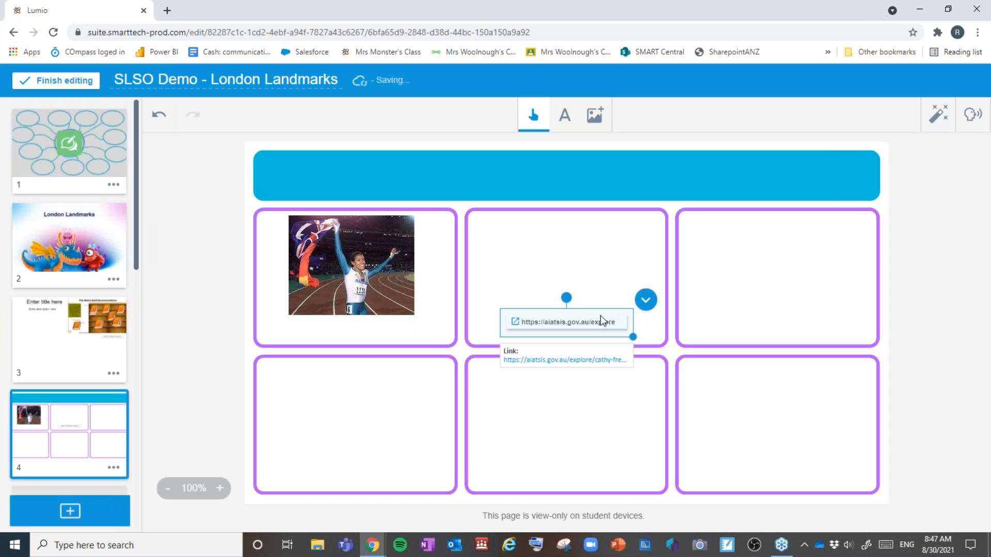
pyautogui.moveTo(584, 327); pyautogui.dragTo(373, 335)
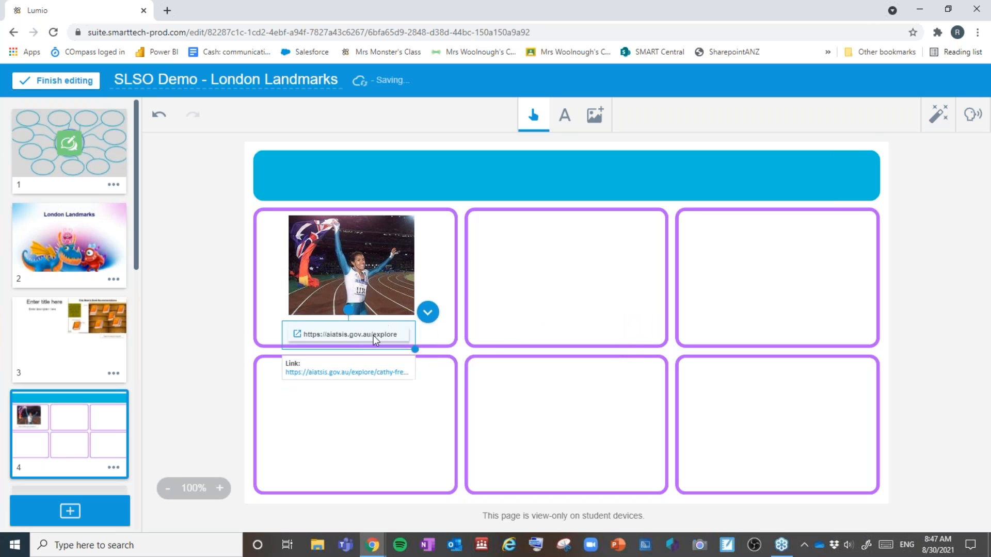
# Step: Add the athlete's name as a text caption positioned above the photo
pyautogui.click(567, 116)
pyautogui.click(364, 203)
pyautogui.write('Cathy Freeman')
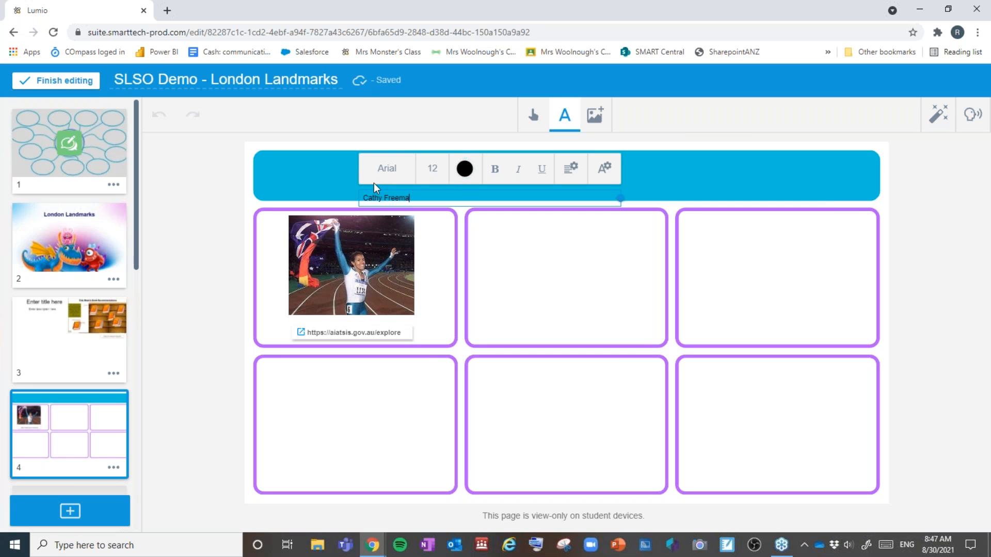
pyautogui.click(444, 280)
pyautogui.moveTo(388, 283); pyautogui.dragTo(395, 291)
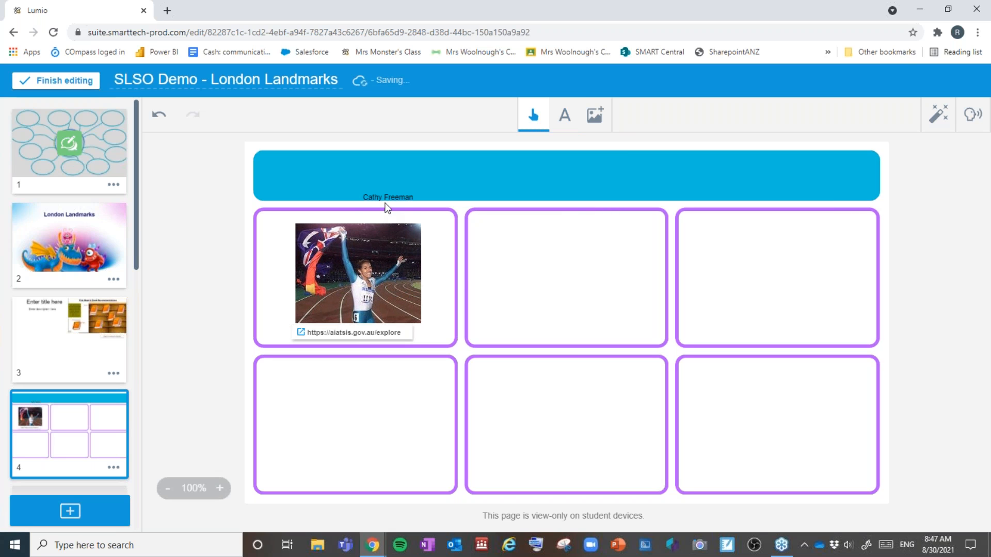
pyautogui.moveTo(387, 200); pyautogui.dragTo(358, 218)
pyautogui.click(944, 117)
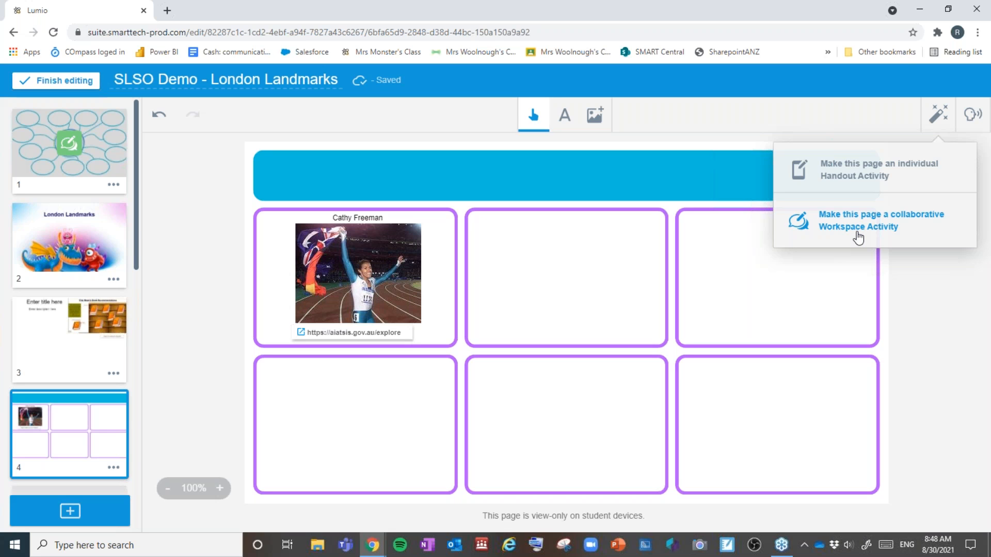
# Step: Dismiss the activity-type and image options, then open Add content from the + page button
pyautogui.click(614, 181)
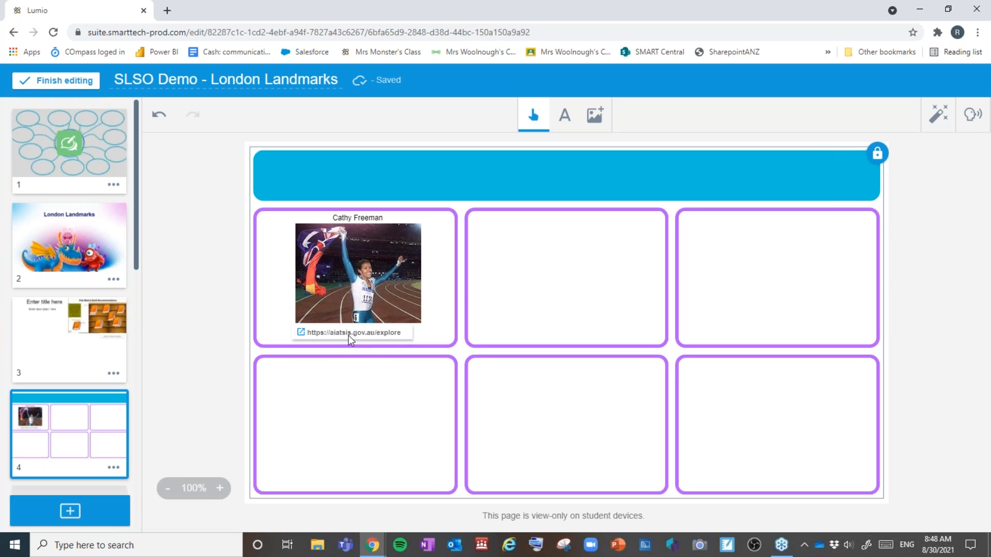
pyautogui.click(595, 114)
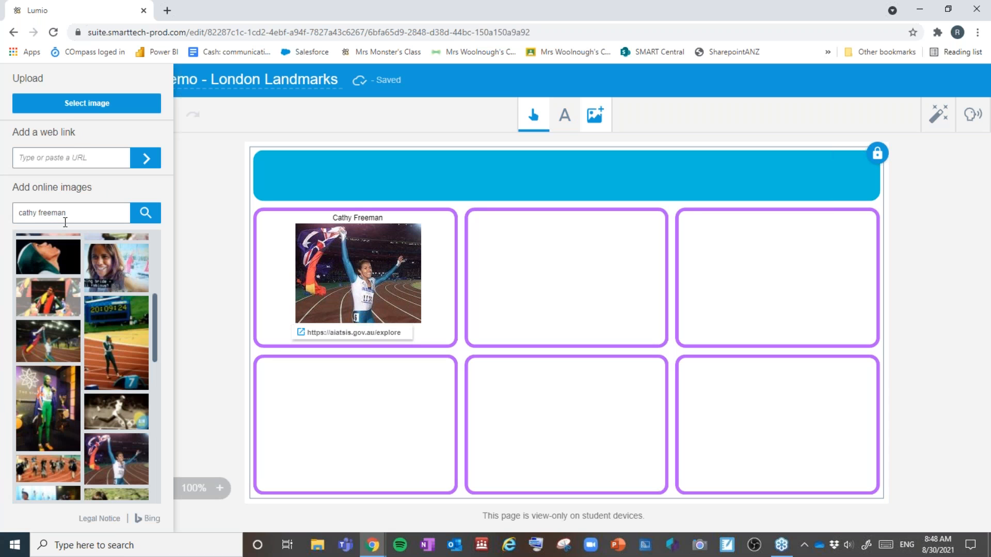
pyautogui.scroll(-5, 91, 296)
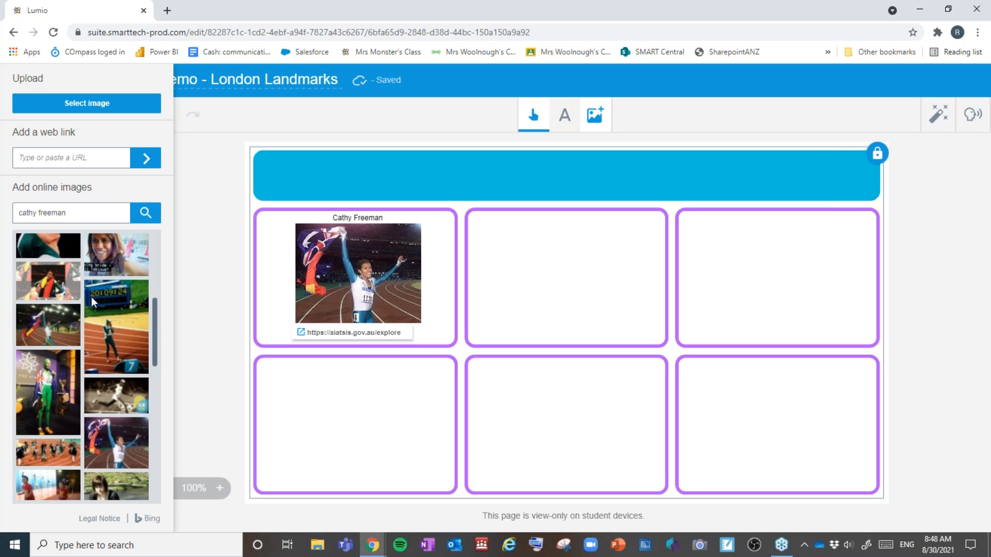
pyautogui.scroll(3, 91, 296)
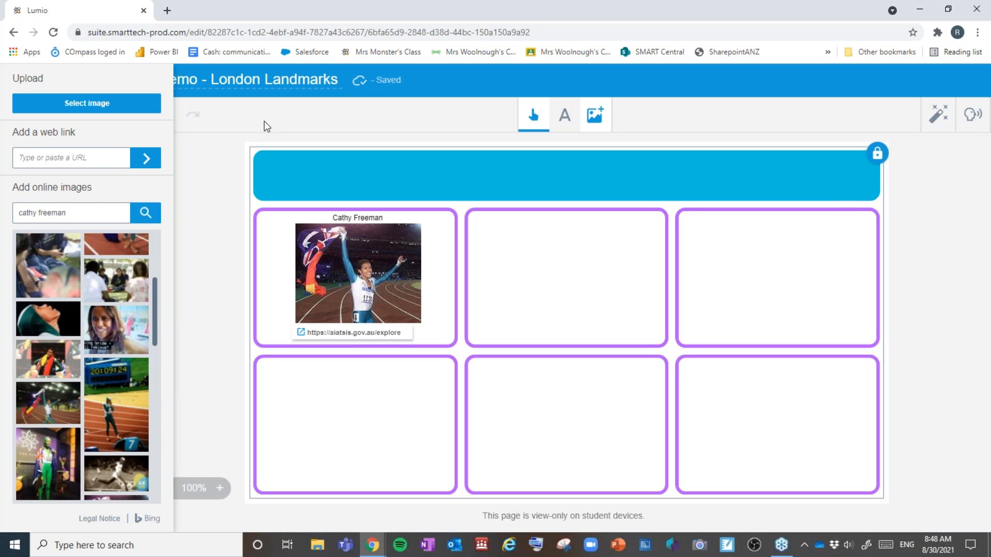
pyautogui.click(266, 126)
pyautogui.click(70, 511)
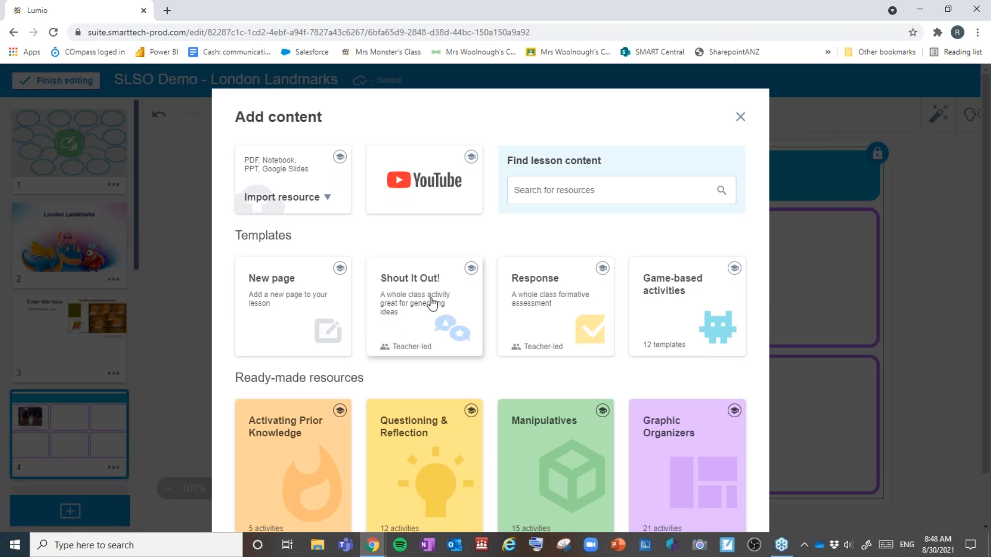
# Step: Watch the Shout It Out! demo preview, then choose the Shout It Out! template
pyautogui.click(471, 267)
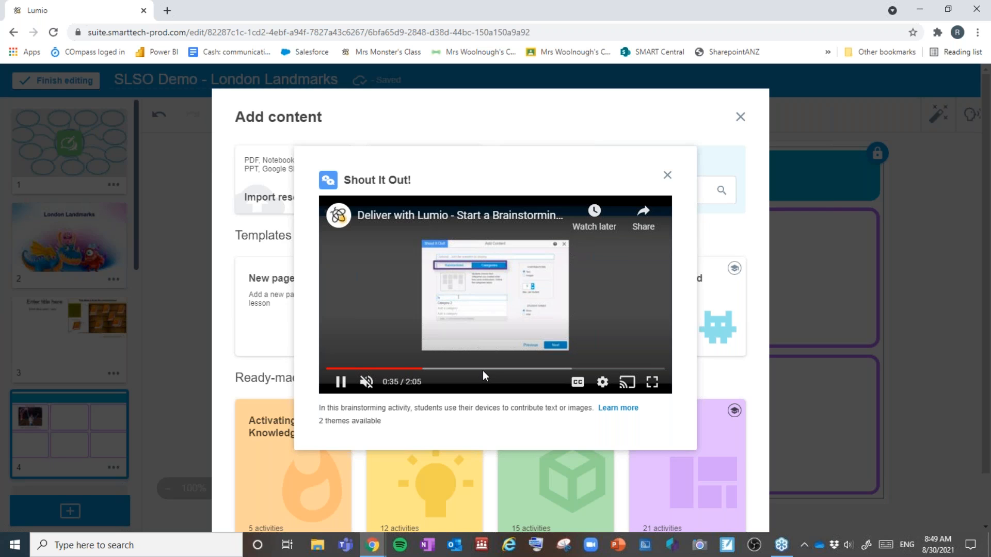
pyautogui.click(667, 176)
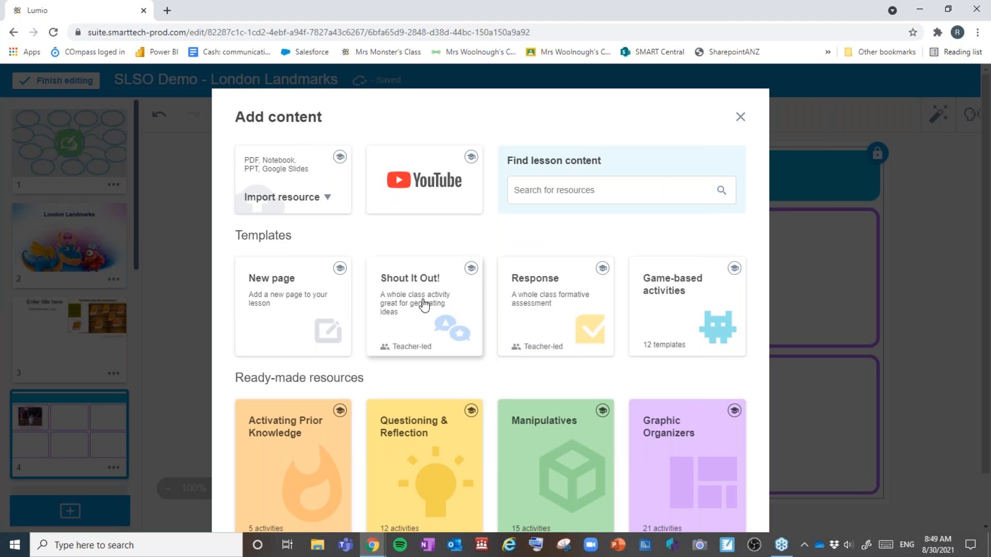
pyautogui.click(429, 306)
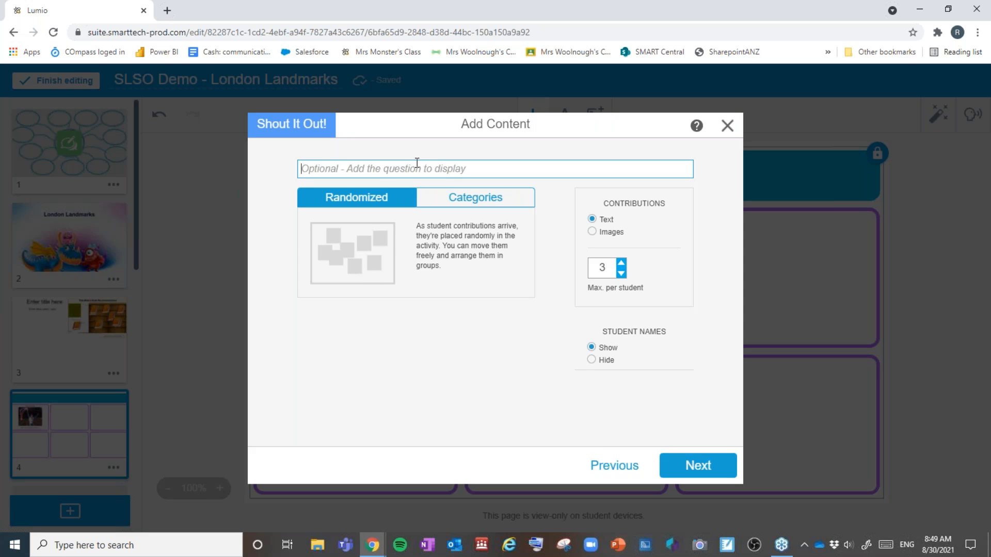
# Step: Enter the prompt 'What famous Australian do you know?', fixing typos, and switch to Categories
pyautogui.write('Wh')
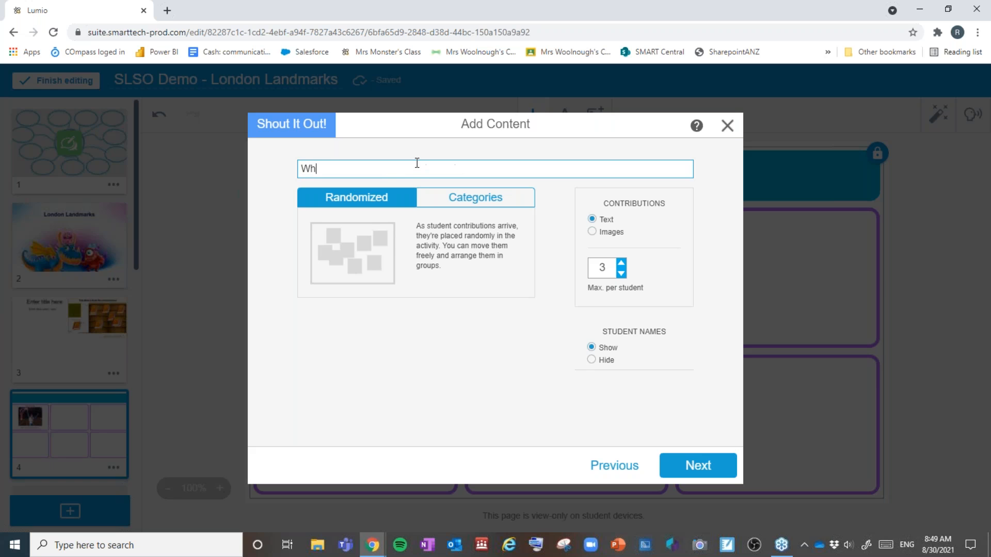
pyautogui.write('at famouse')
pyautogui.press('BackSpace')
pyautogui.write('Austyralian')
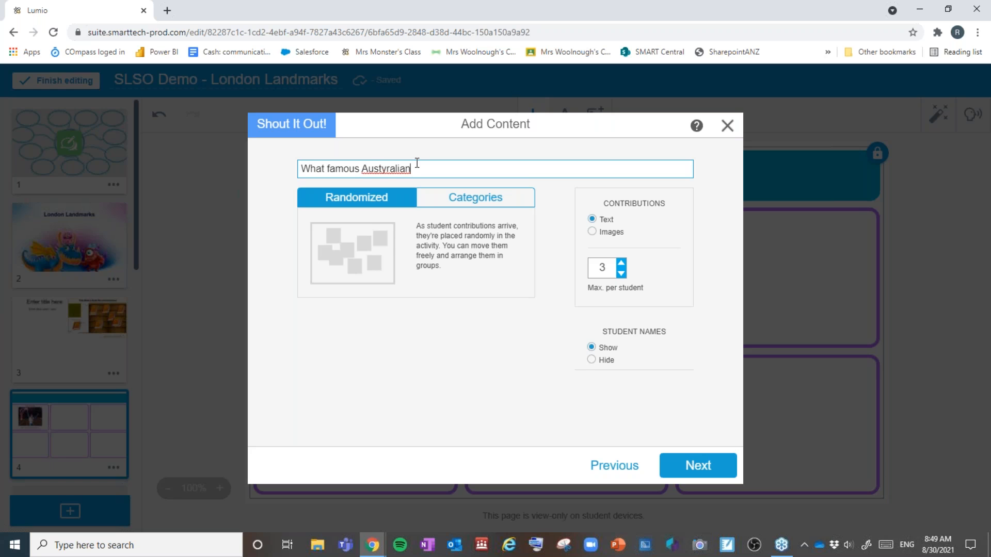
pyautogui.press('BackSpace')
pyautogui.click(385, 169)
pyautogui.press('BackSpace')
pyautogui.write('do you ')
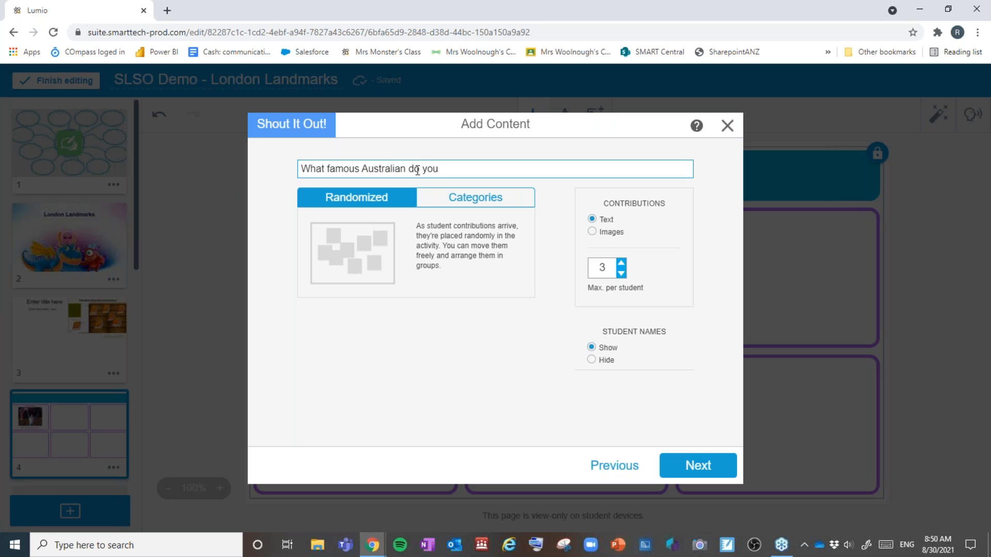
pyautogui.write('know?')
pyautogui.click(485, 201)
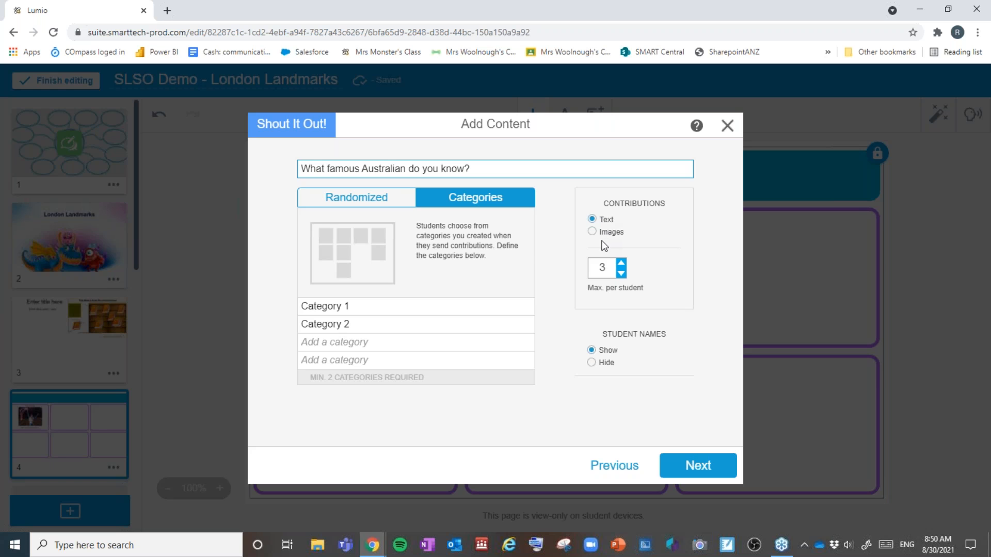
# Step: Switch back to Randomized mode, leaving Max. per student at 3 after trying the arrows
pyautogui.click(368, 198)
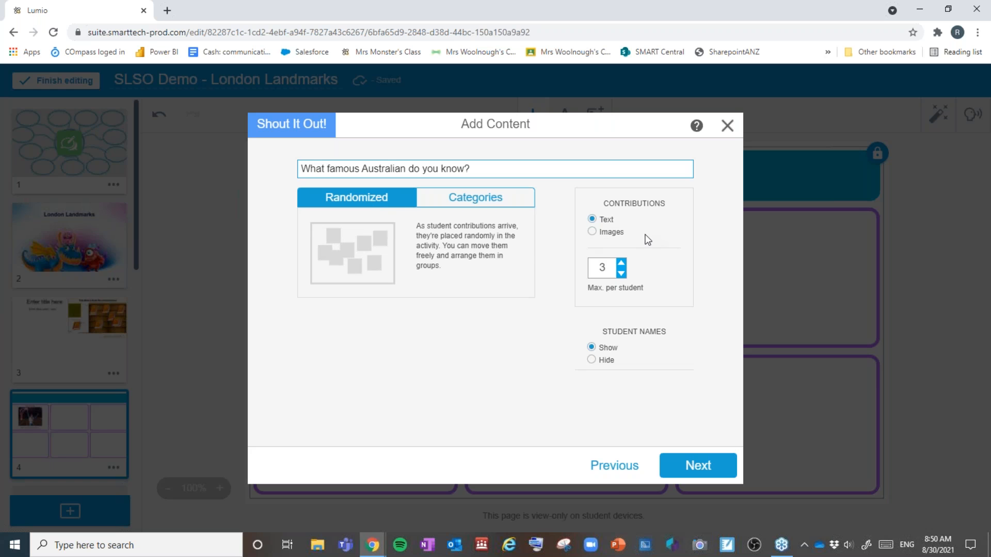
pyautogui.click(621, 275)
pyautogui.click(621, 263)
pyautogui.click(620, 275)
pyautogui.click(620, 275)
pyautogui.click(621, 264)
pyautogui.click(620, 265)
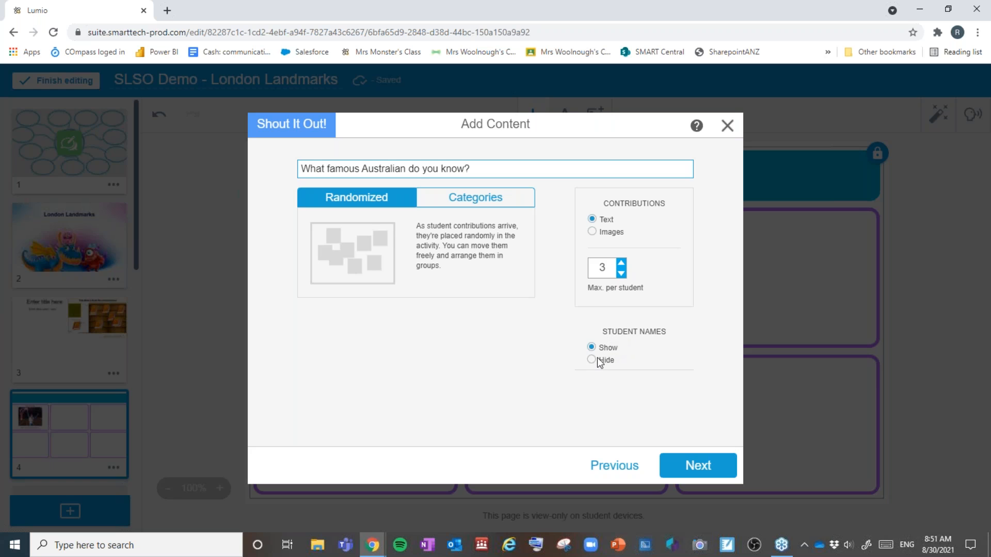
# Step: Switch the Shout It Out! theme from Classic to Custom
pyautogui.click(703, 464)
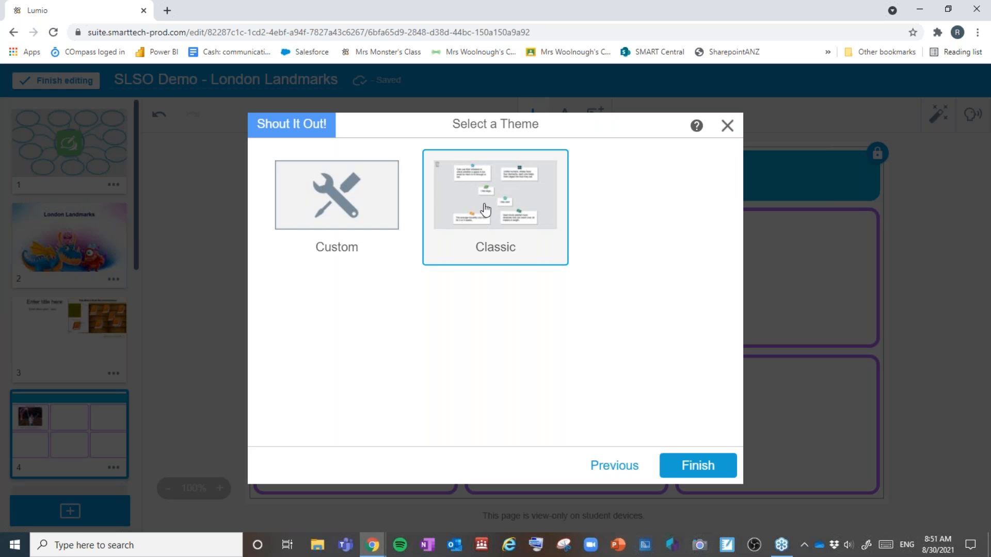
pyautogui.click(366, 215)
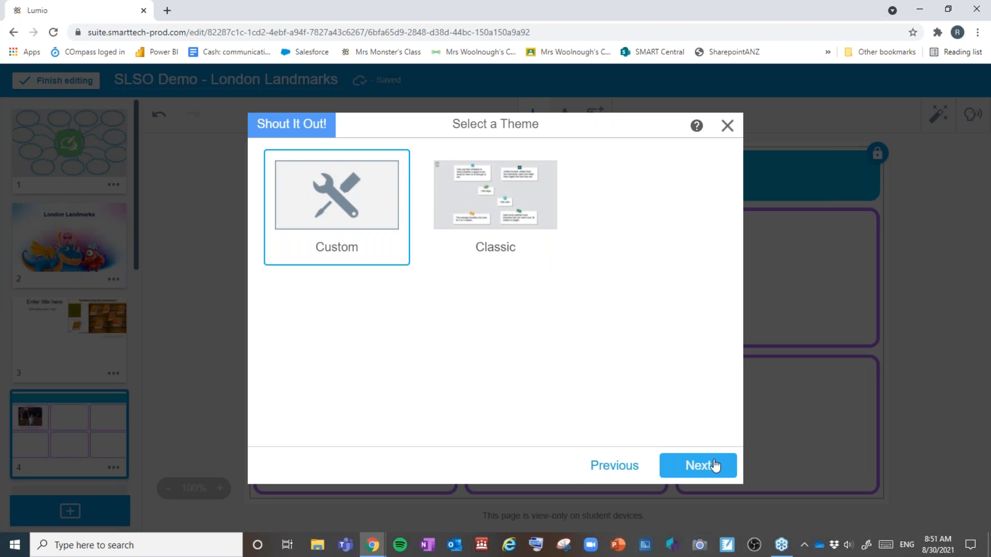
pyautogui.click(715, 464)
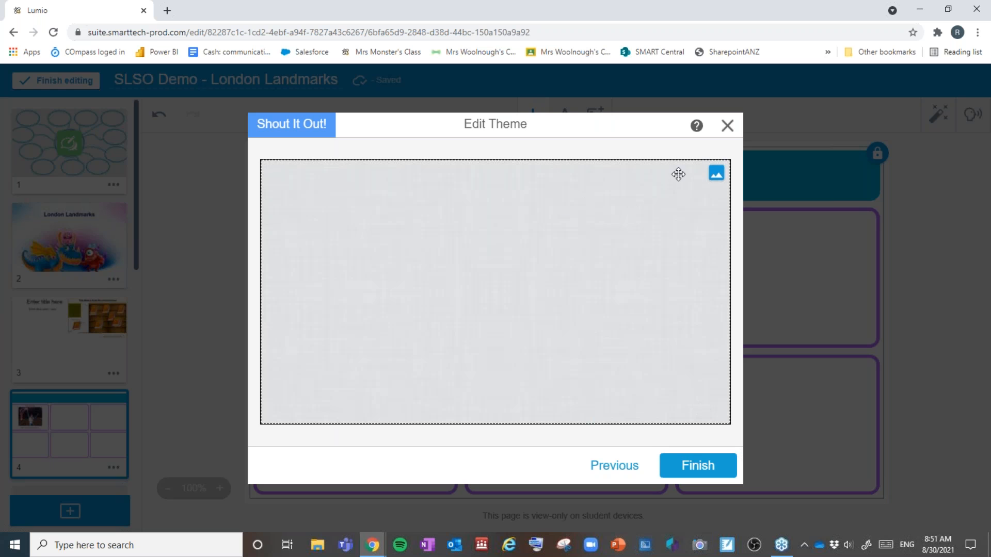
# Step: Set the custom background to a Bing-searched 'Australia' satellite map, cropped to fit
pyautogui.click(716, 173)
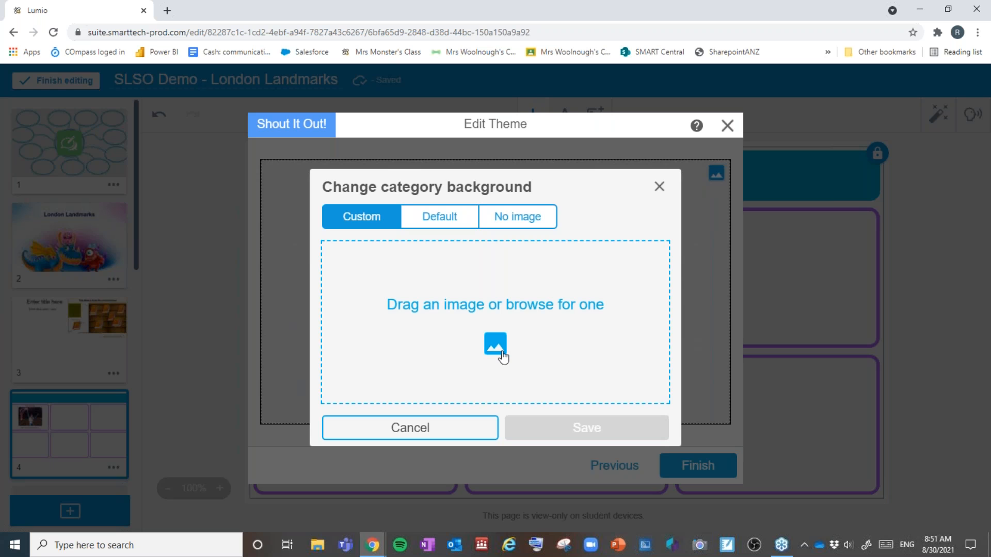
pyautogui.click(495, 343)
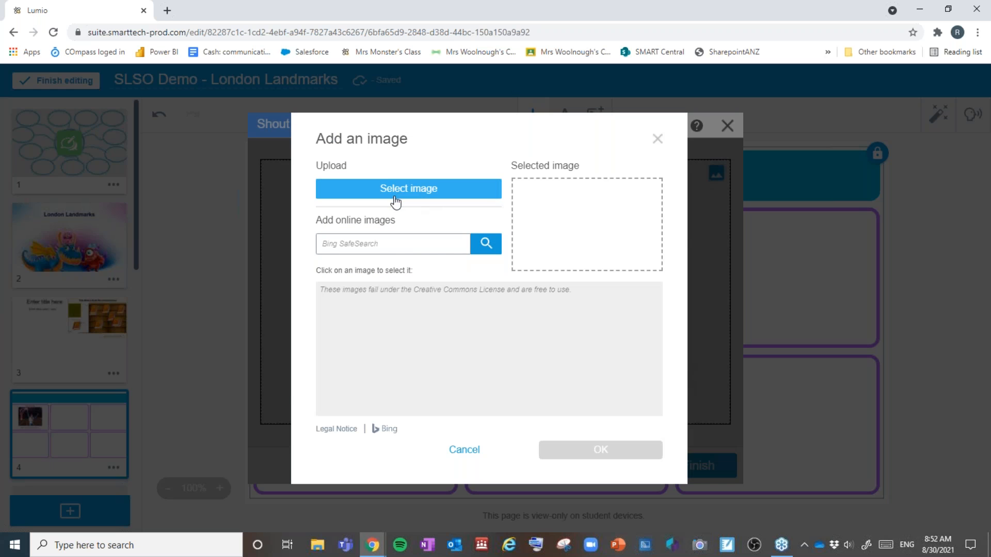
pyautogui.click(380, 246)
pyautogui.write('Australia')
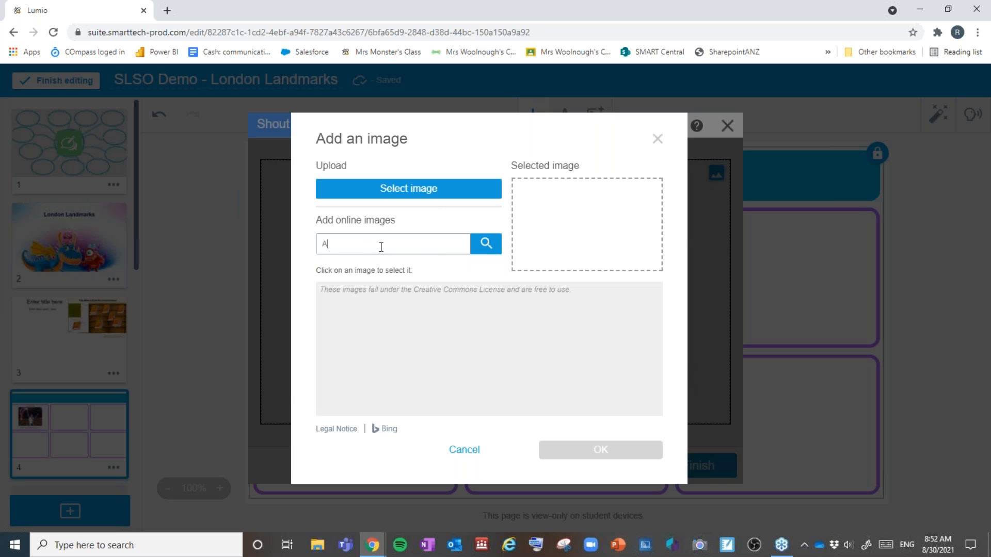
pyautogui.press('Return')
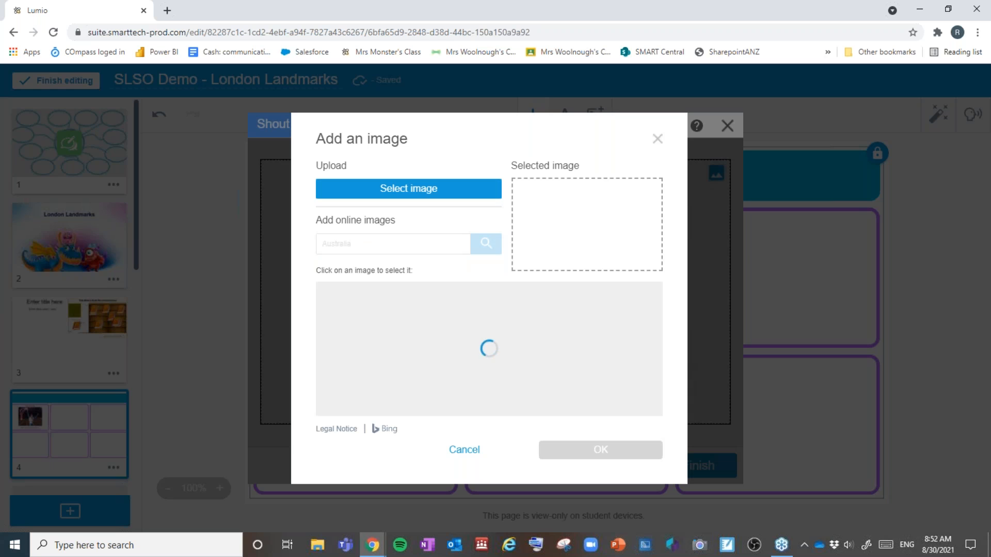
pyautogui.click(549, 325)
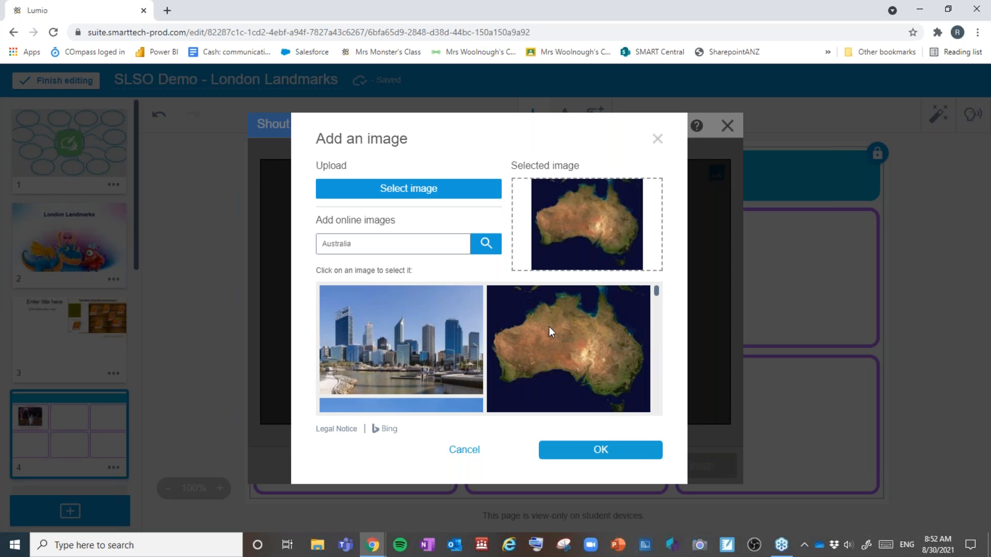
pyautogui.click(598, 445)
pyautogui.moveTo(535, 345); pyautogui.dragTo(535, 323)
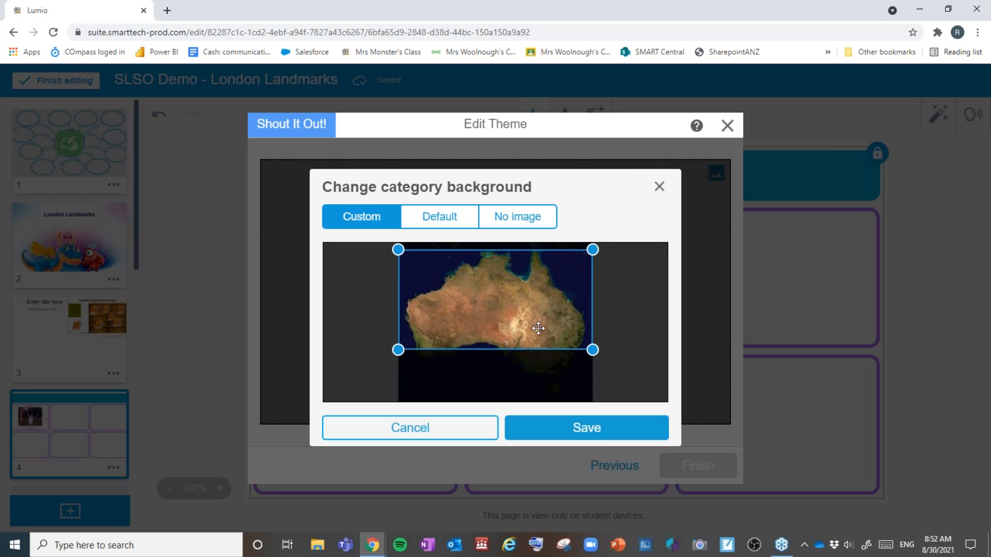
pyautogui.click(617, 442)
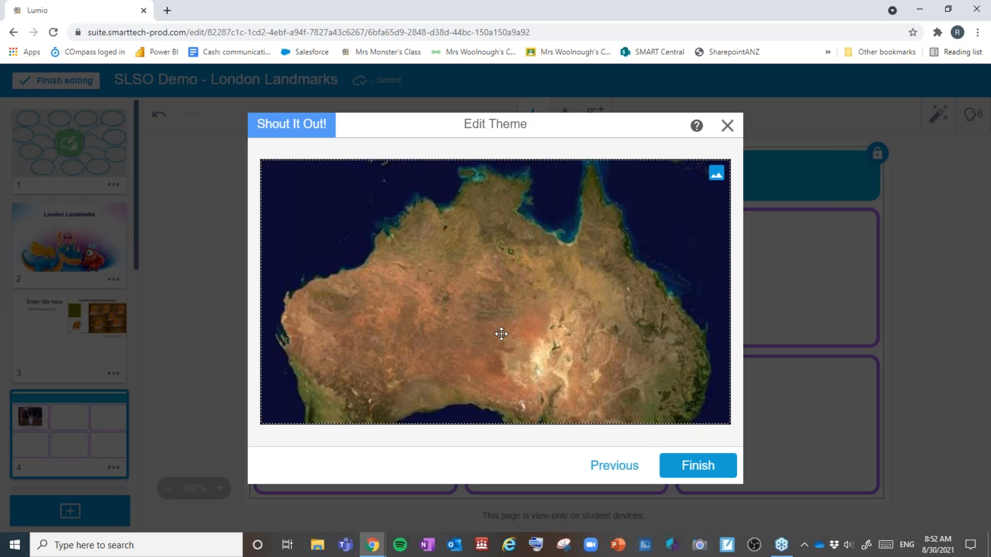
# Step: Finish the Shout It Out! activity, select it as slide 5, and open the Add content window
pyautogui.click(697, 470)
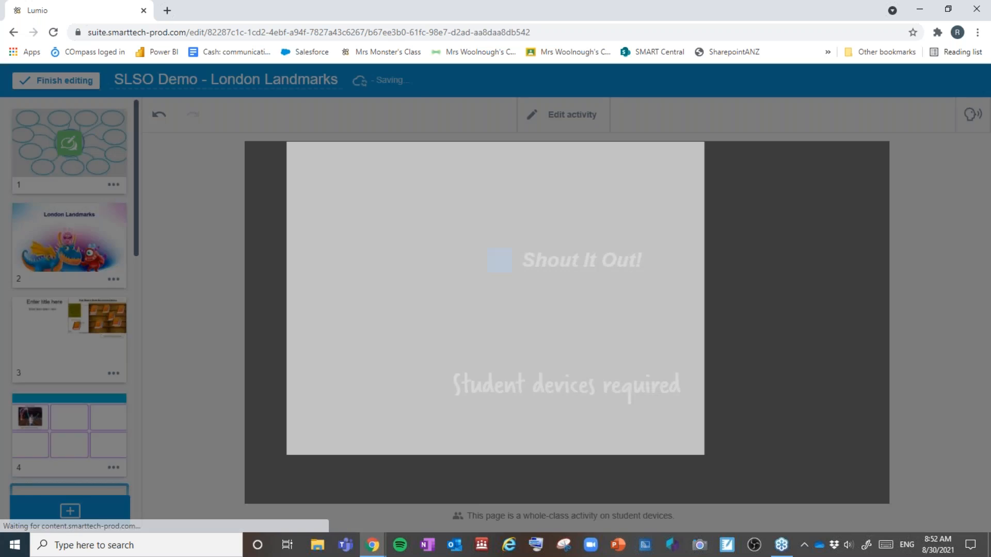
pyautogui.click(584, 262)
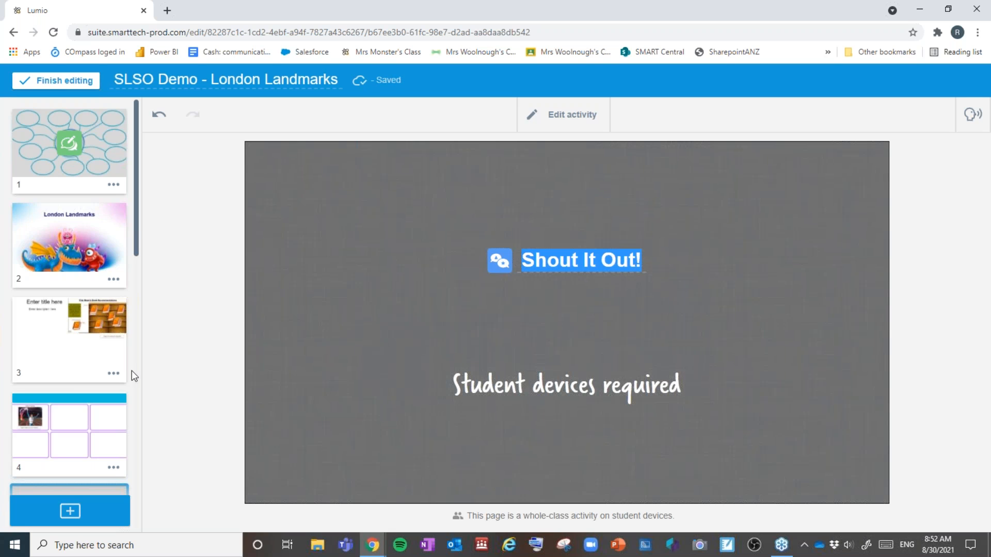
pyautogui.scroll(-3, 72, 372)
pyautogui.click(85, 402)
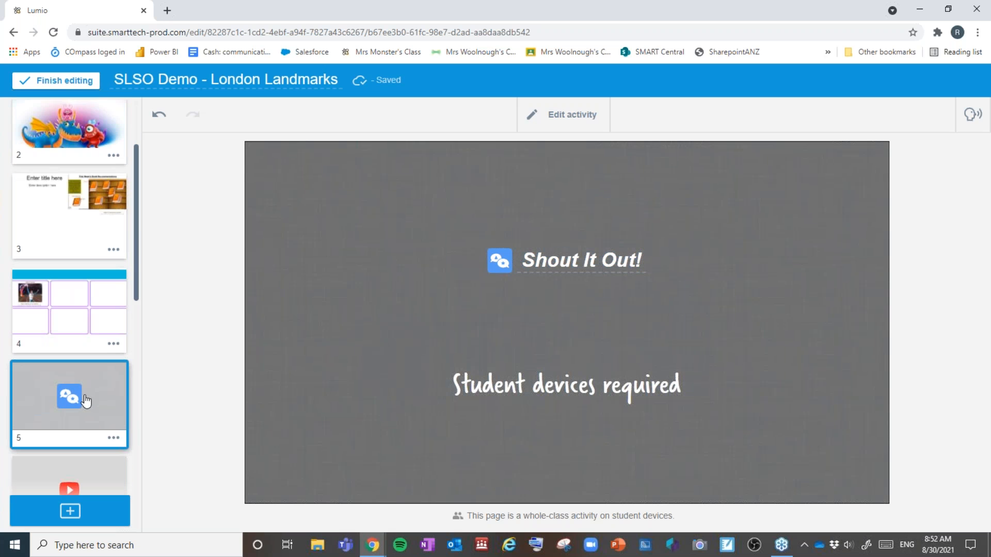
pyautogui.click(58, 515)
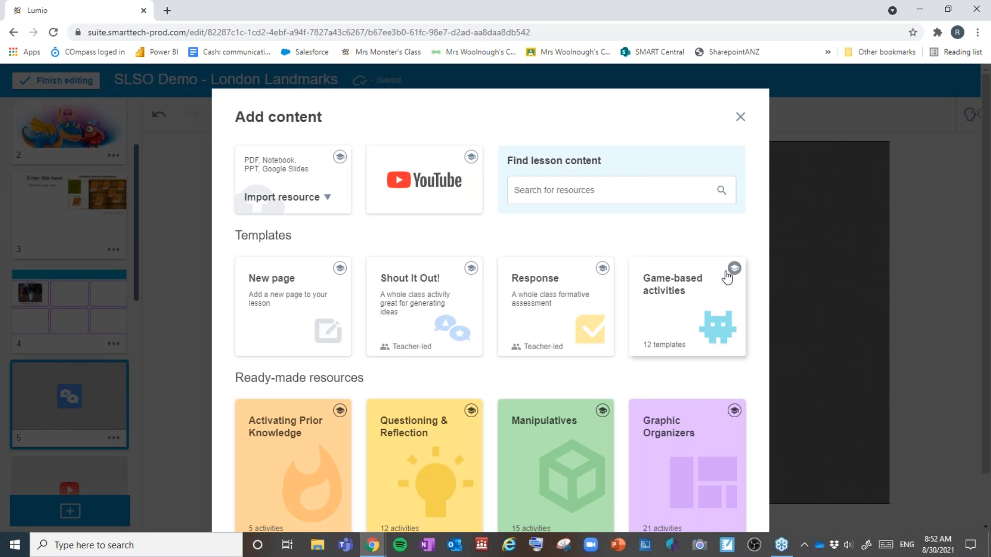
# Step: Preview the Response template's description, close it, and start a new Response activity
pyautogui.click(602, 269)
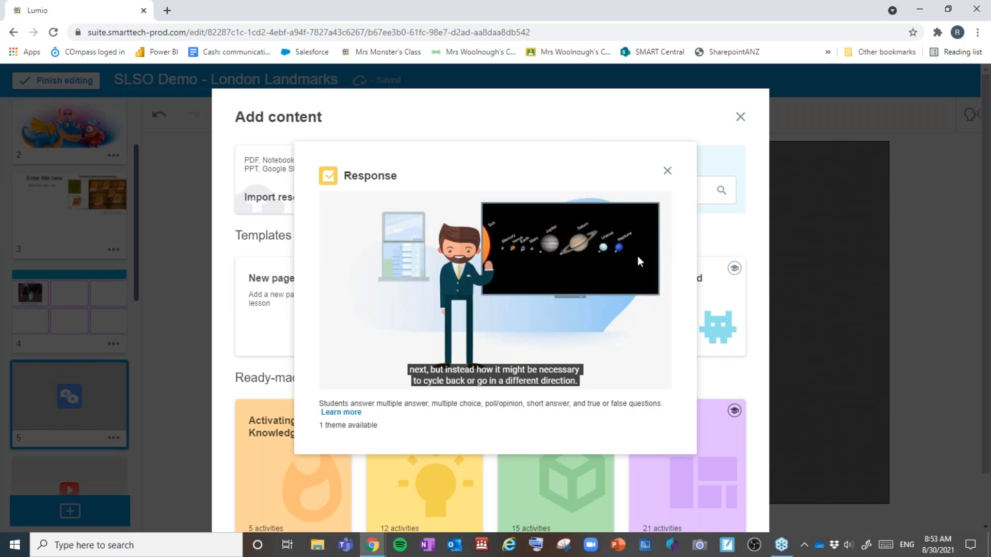
pyautogui.click(668, 171)
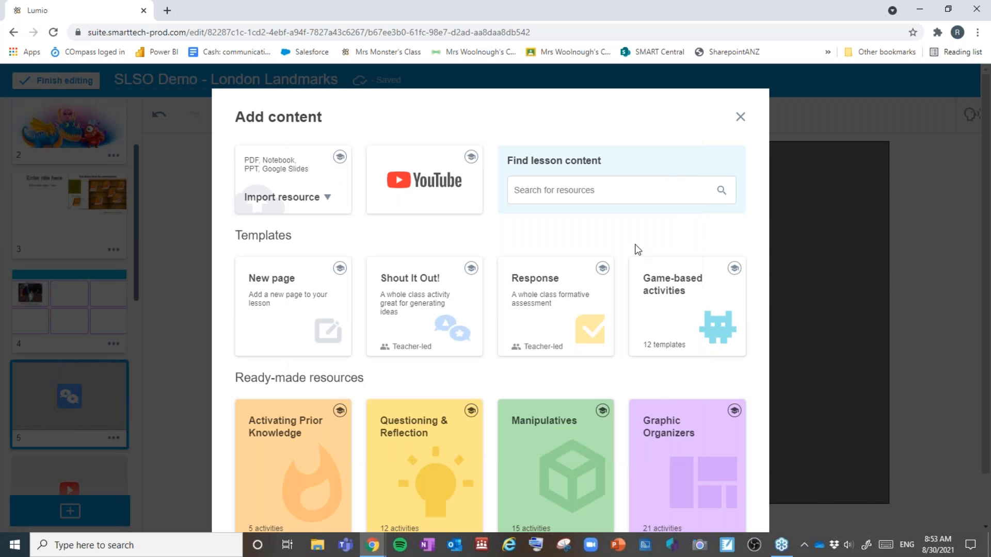
pyautogui.click(586, 318)
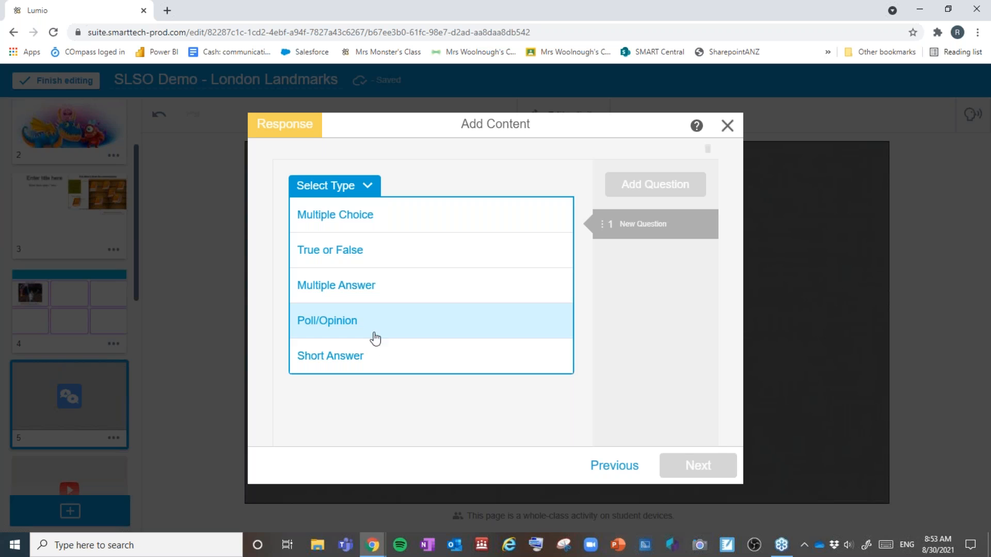
# Step: Make the question multiple choice, mark answer B correct, and move the new question to the top
pyautogui.click(365, 223)
pyautogui.click(350, 226)
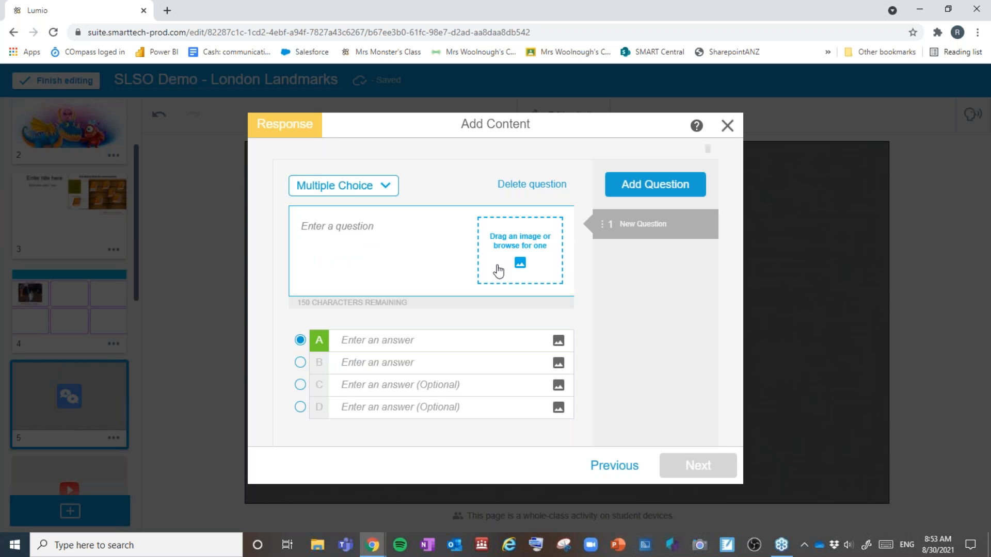
pyautogui.click(379, 342)
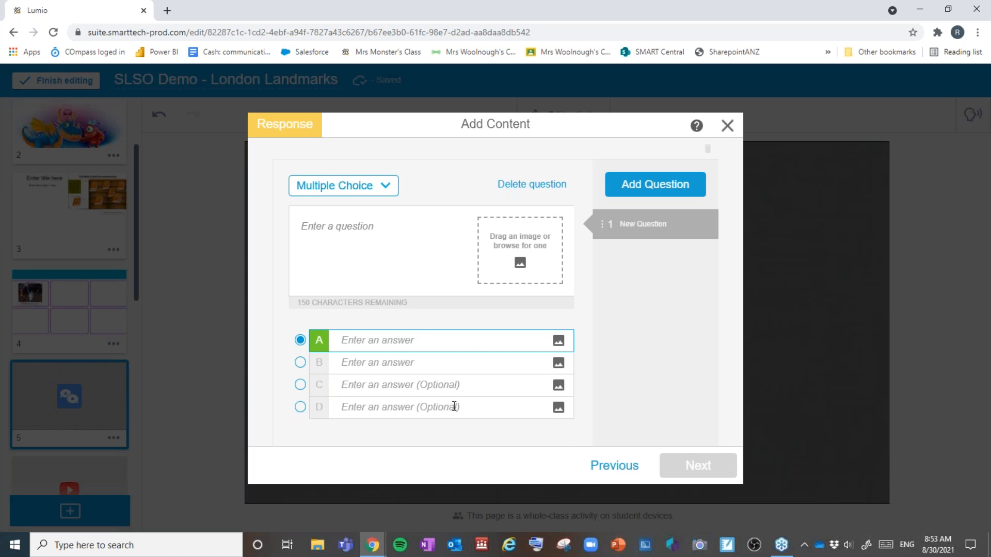
pyautogui.click(300, 363)
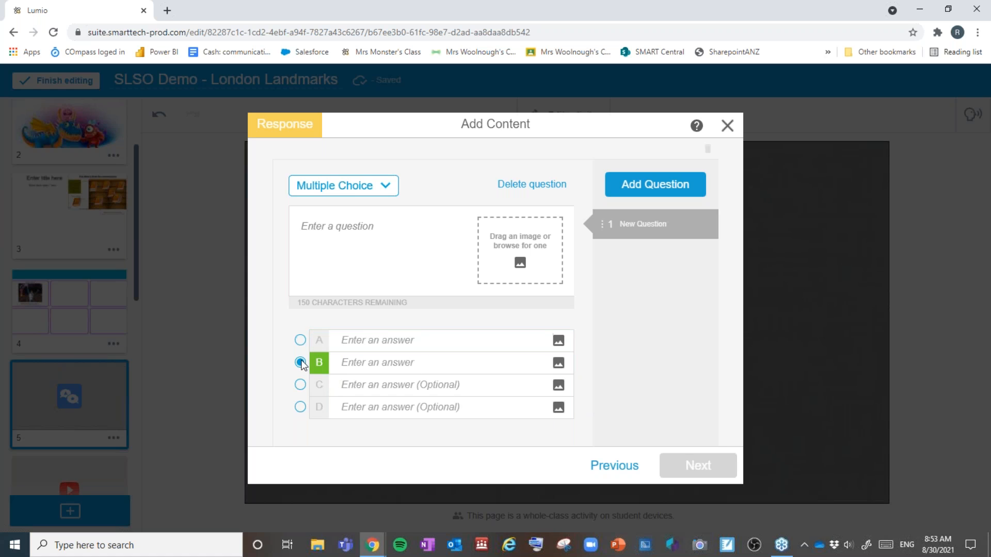
pyautogui.click(300, 385)
pyautogui.click(301, 407)
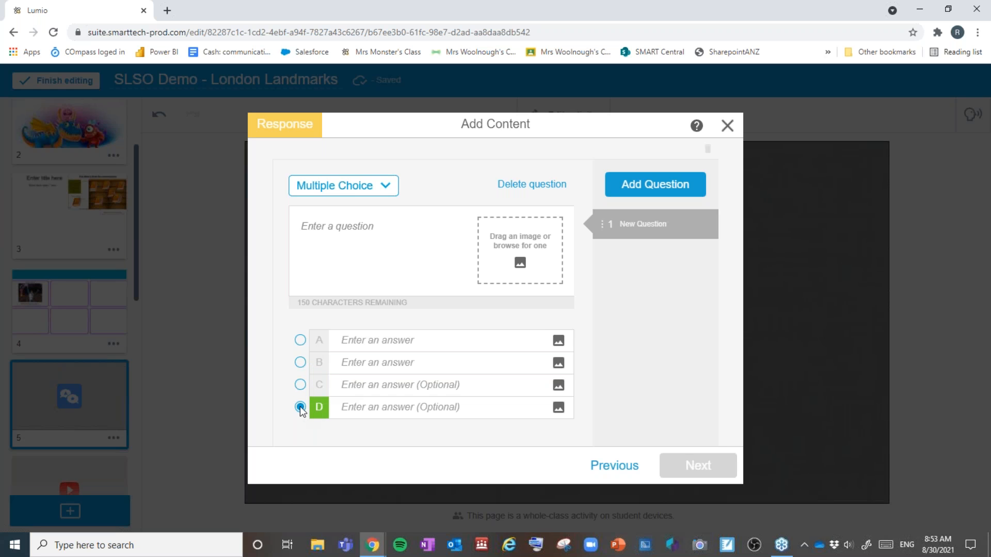
pyautogui.click(300, 385)
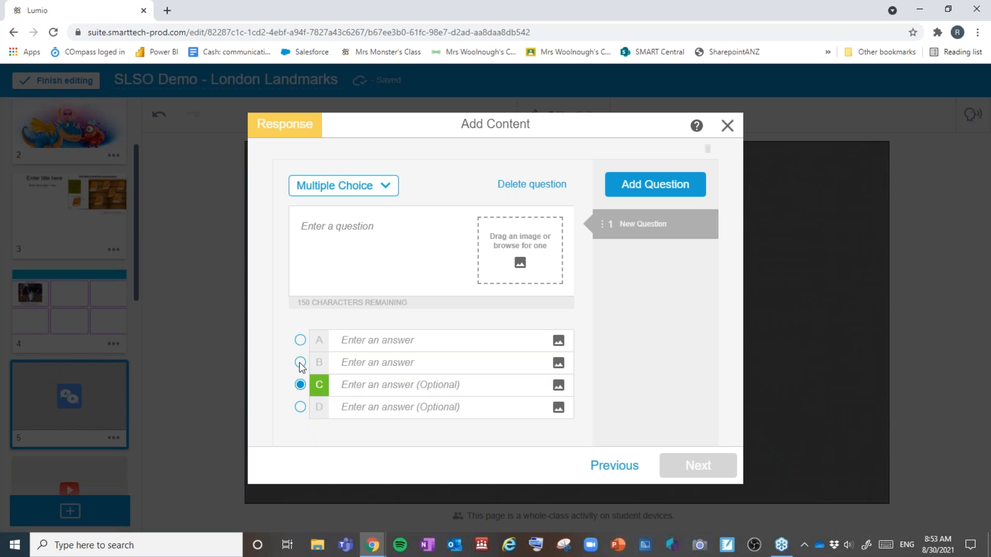
pyautogui.click(300, 363)
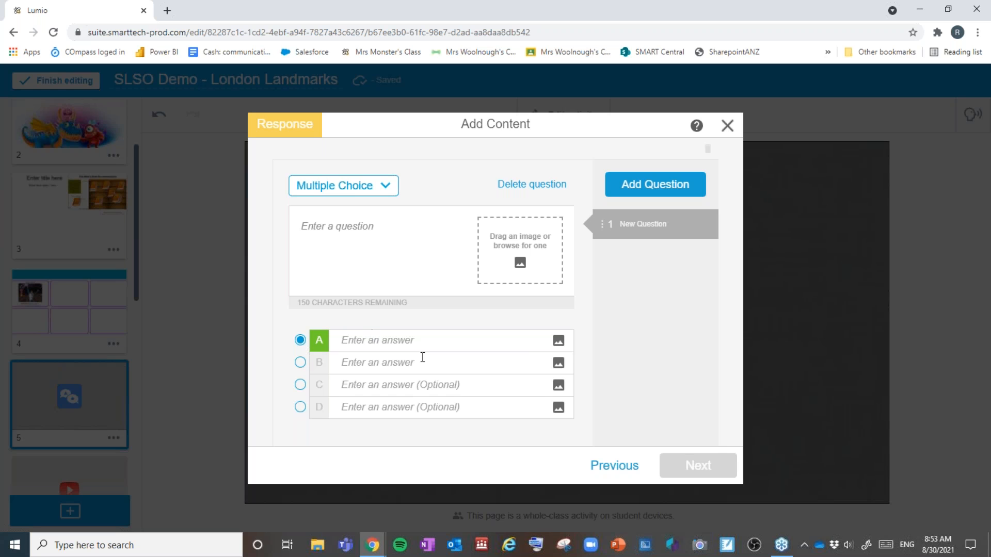
pyautogui.click(668, 192)
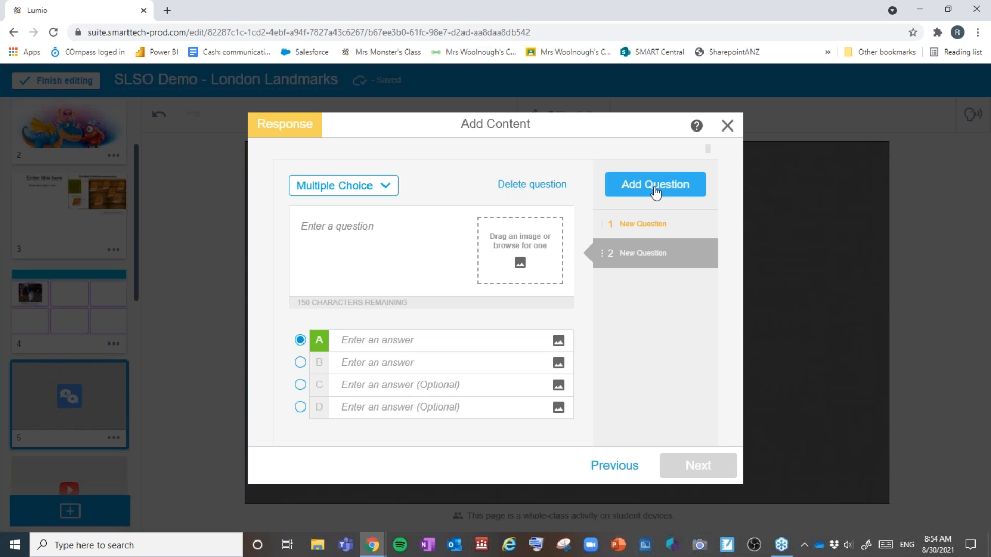
pyautogui.moveTo(602, 253); pyautogui.dragTo(604, 218)
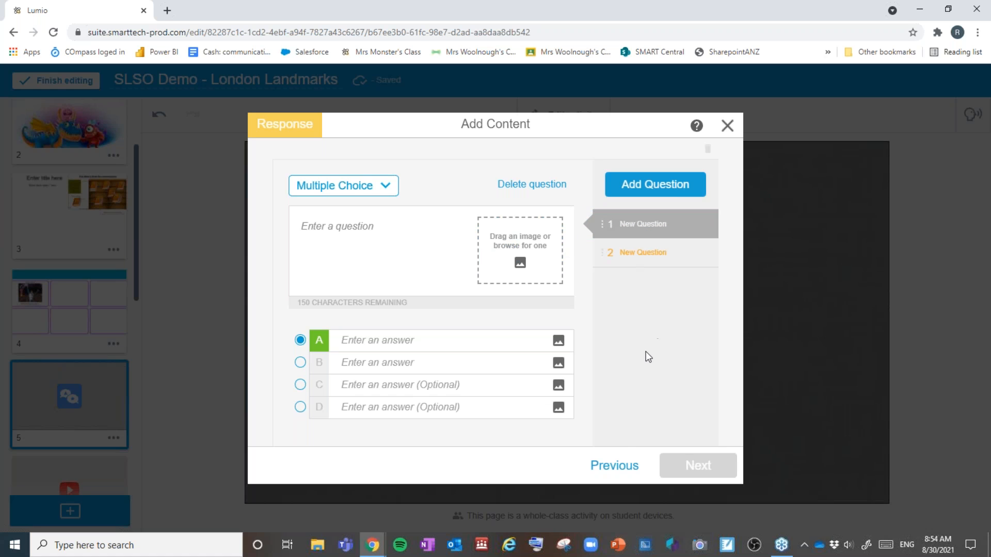
# Step: Type the question 'Which images starts with S' with answer A 'Snake'
pyautogui.click(389, 265)
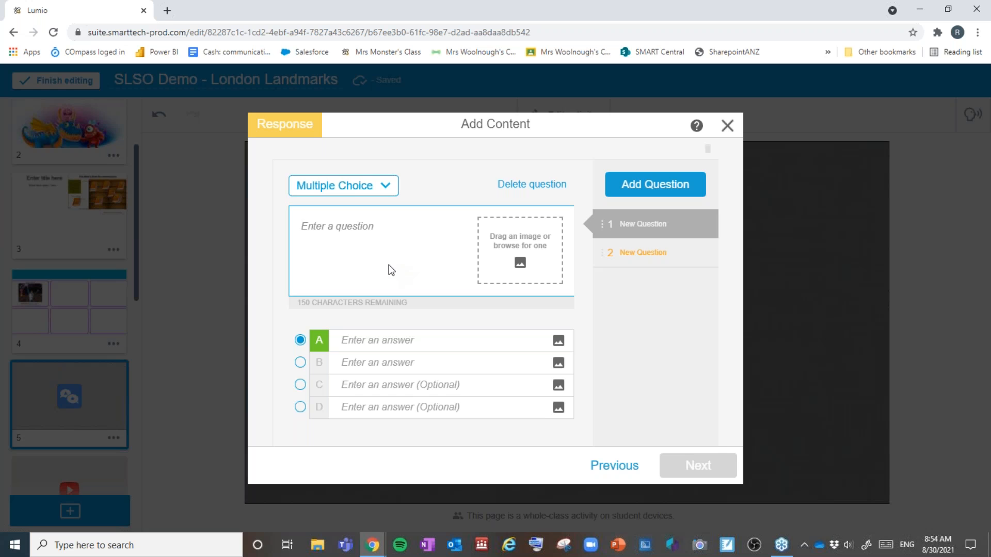
pyautogui.write('Which ')
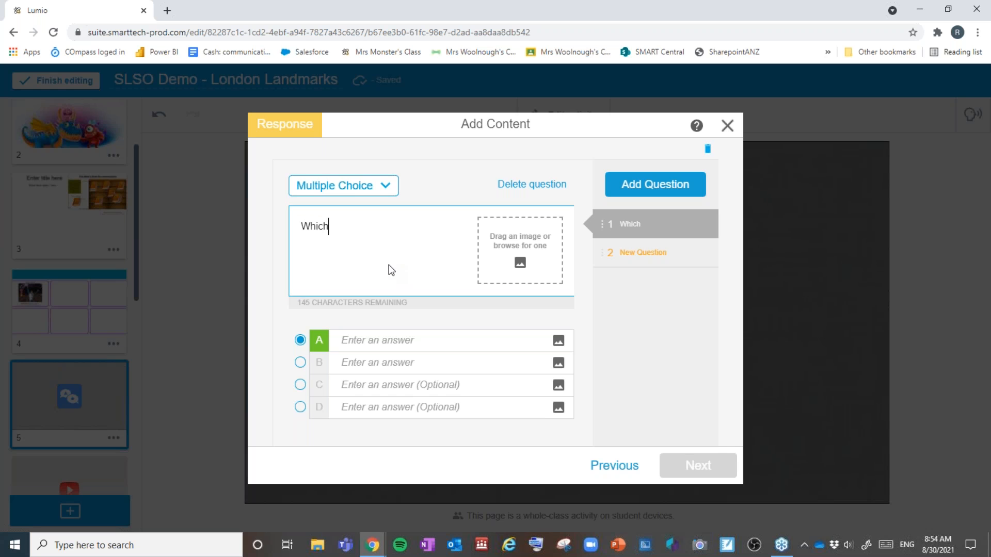
pyautogui.write('images sta')
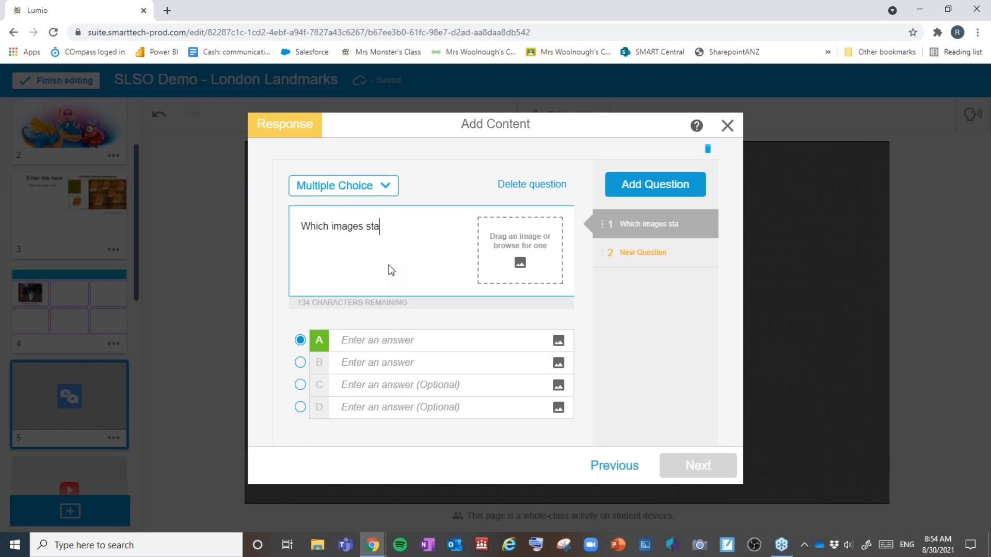
pyautogui.write('rts with S')
pyautogui.click(397, 338)
pyautogui.write('Sannke')
pyautogui.press('Tab')
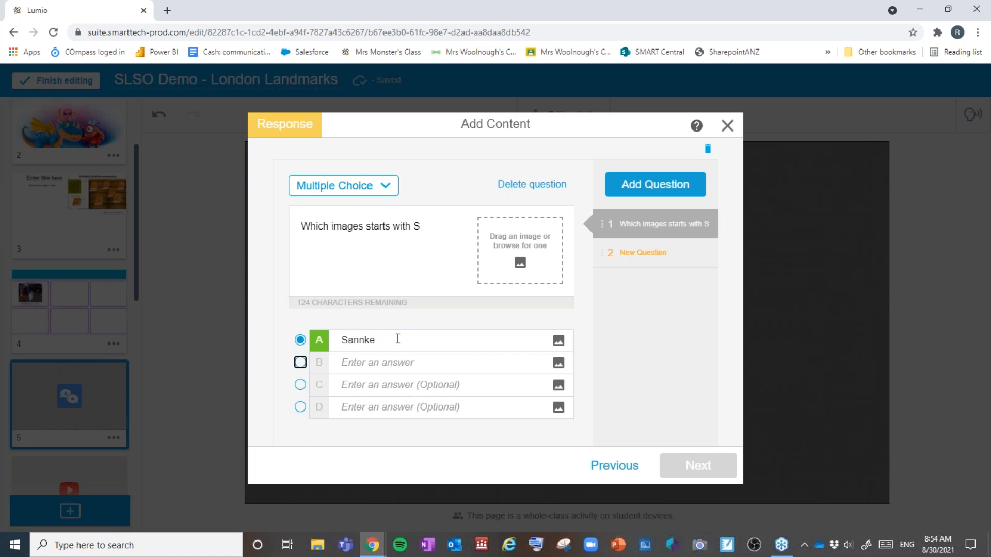
pyautogui.doubleClick(363, 345)
pyautogui.write('Snake')
pyautogui.press('Return')
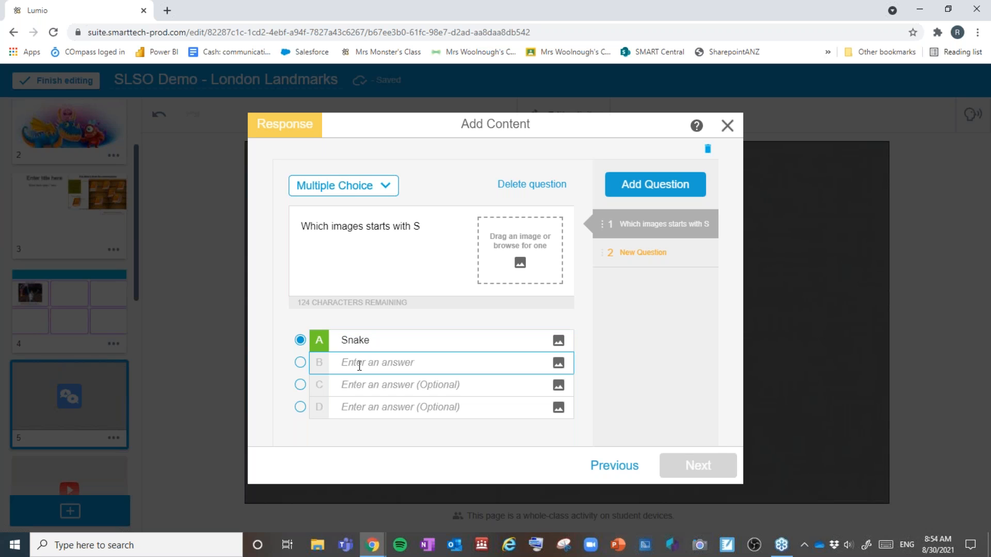
# Step: Enter answers Tree, Apple and dog, then add a second question
pyautogui.write('Tree')
pyautogui.click(360, 382)
pyautogui.write('Apple')
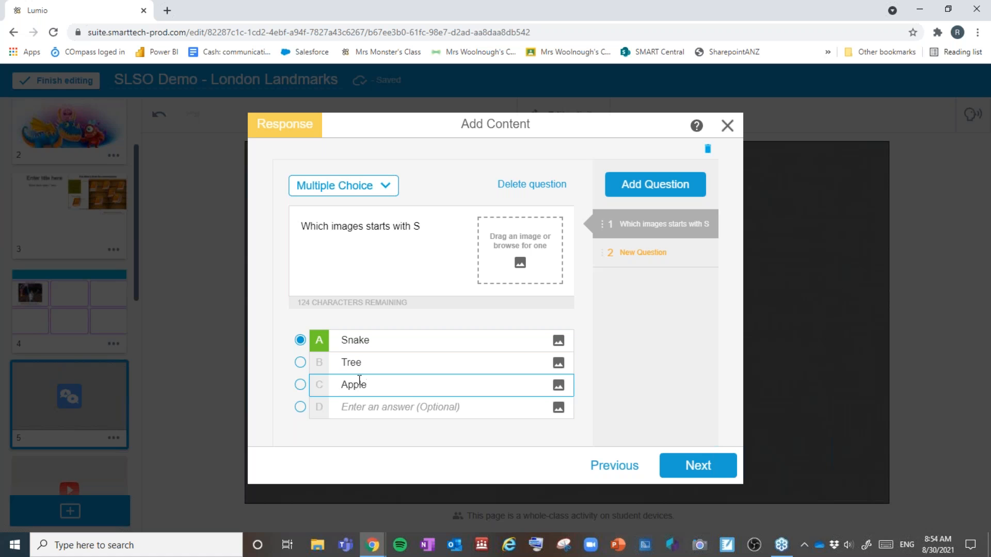
pyautogui.click(359, 406)
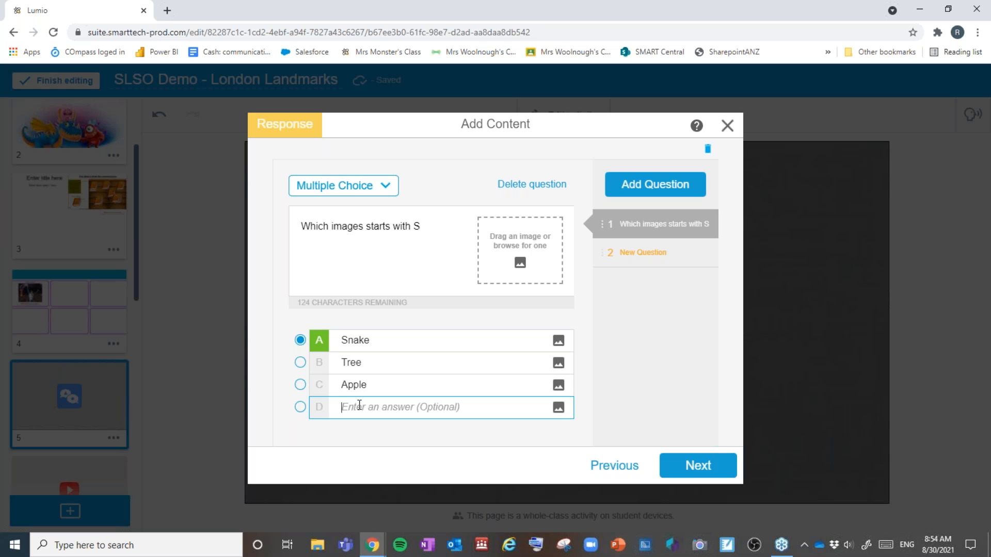
pyautogui.write('dog')
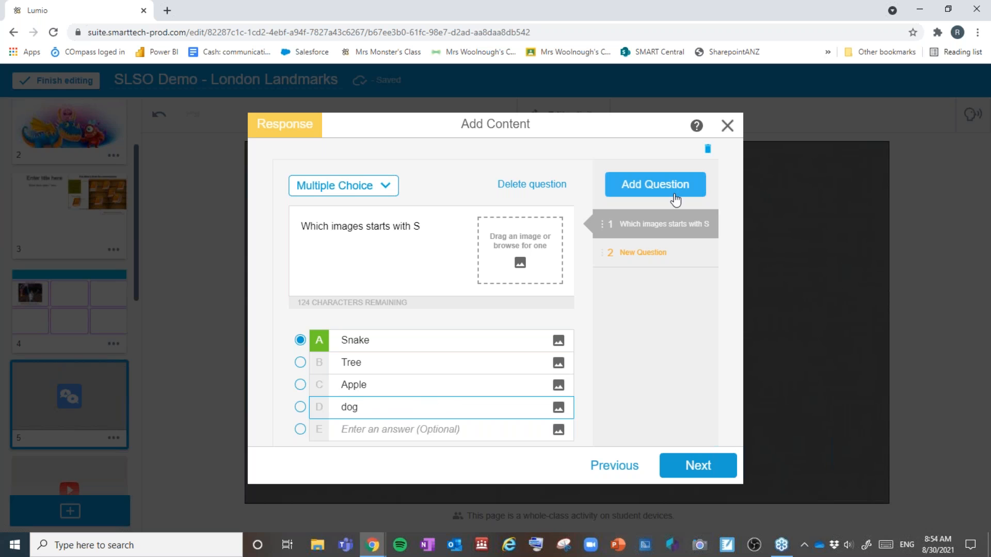
pyautogui.click(622, 252)
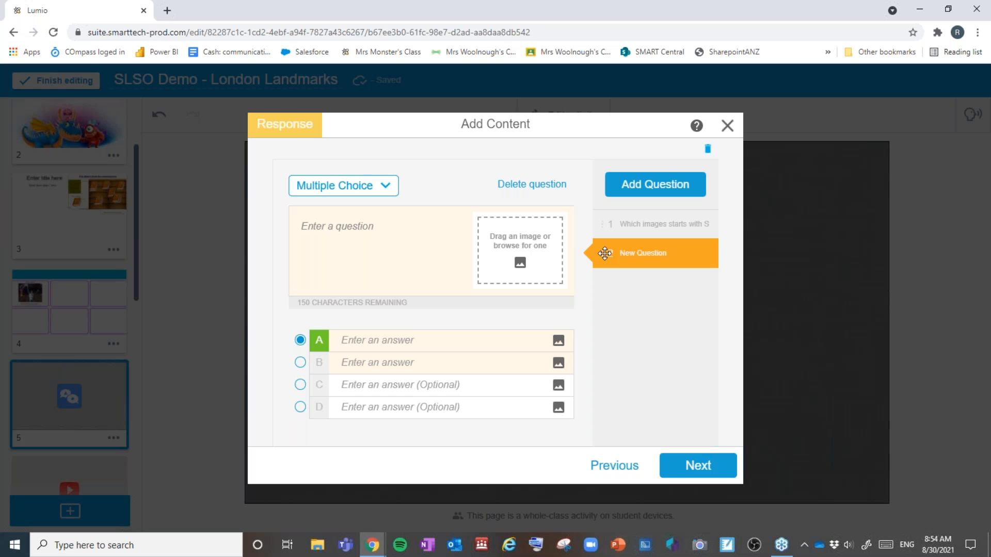
# Step: Replace the empty question with True or False question 'This makes assessment so easy'
pyautogui.click(536, 185)
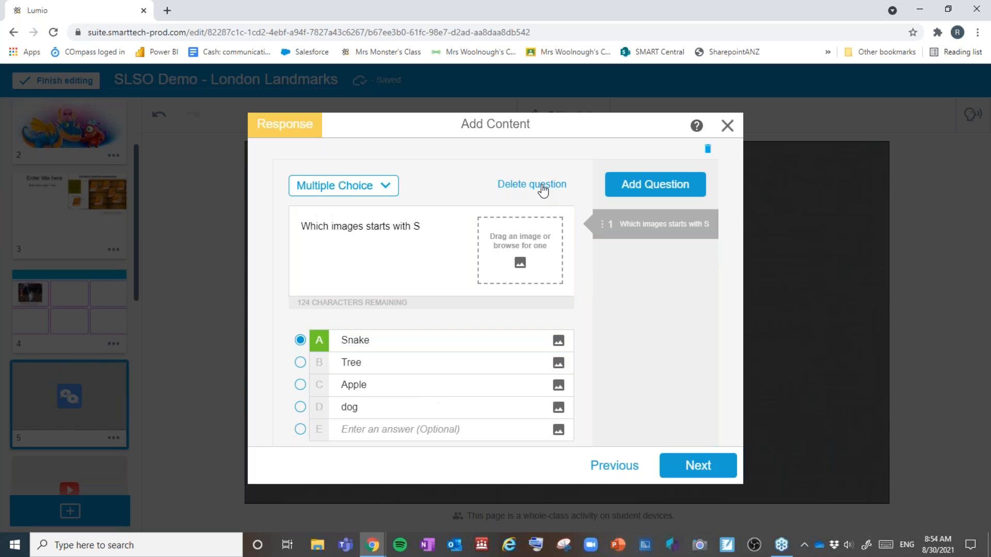
pyautogui.click(655, 184)
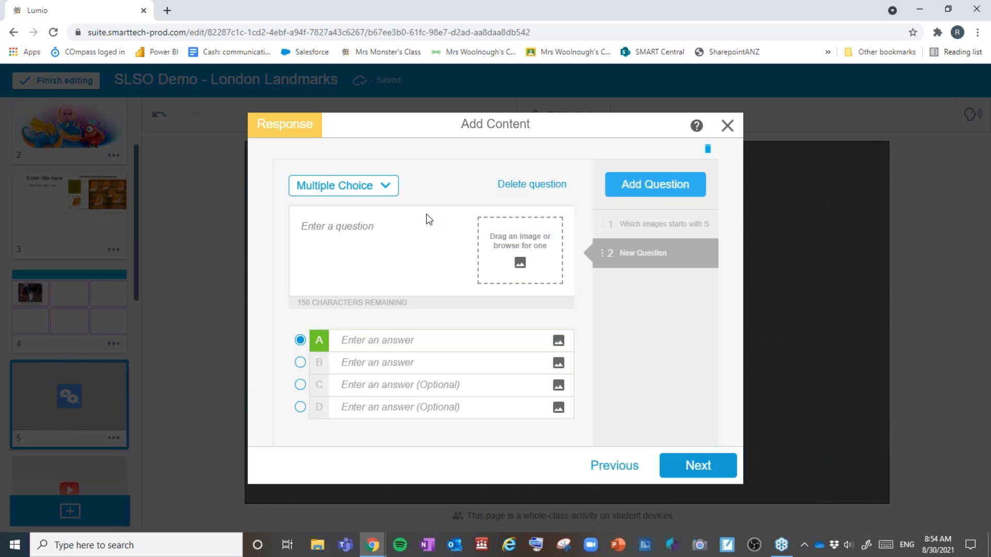
pyautogui.click(385, 186)
pyautogui.click(370, 242)
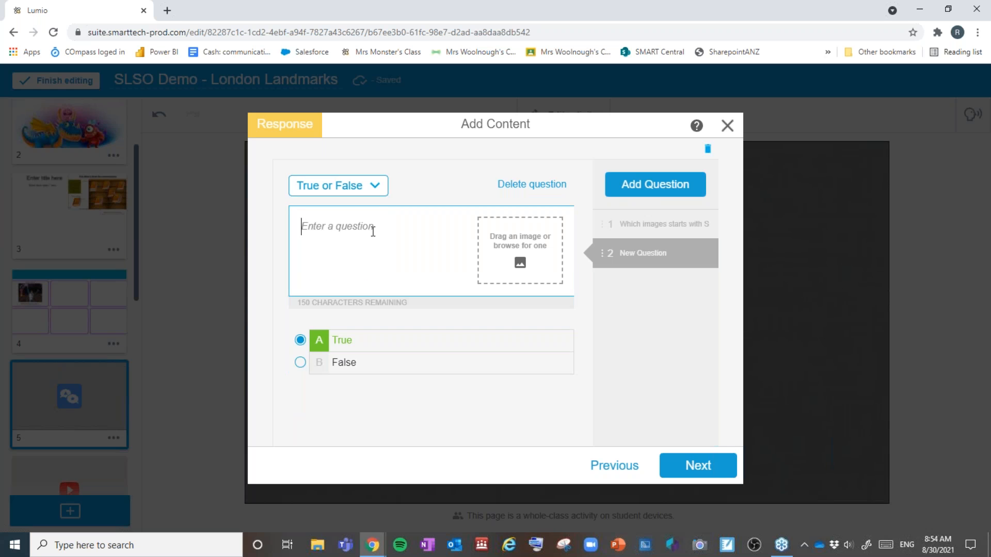
pyautogui.click(373, 231)
pyautogui.write('This makes assessm')
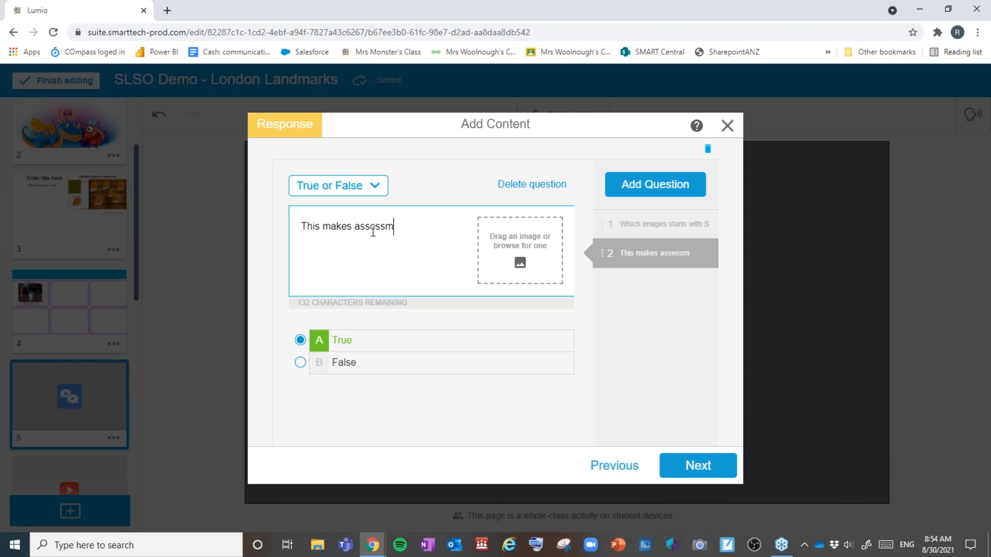
pyautogui.write('ent so easy')
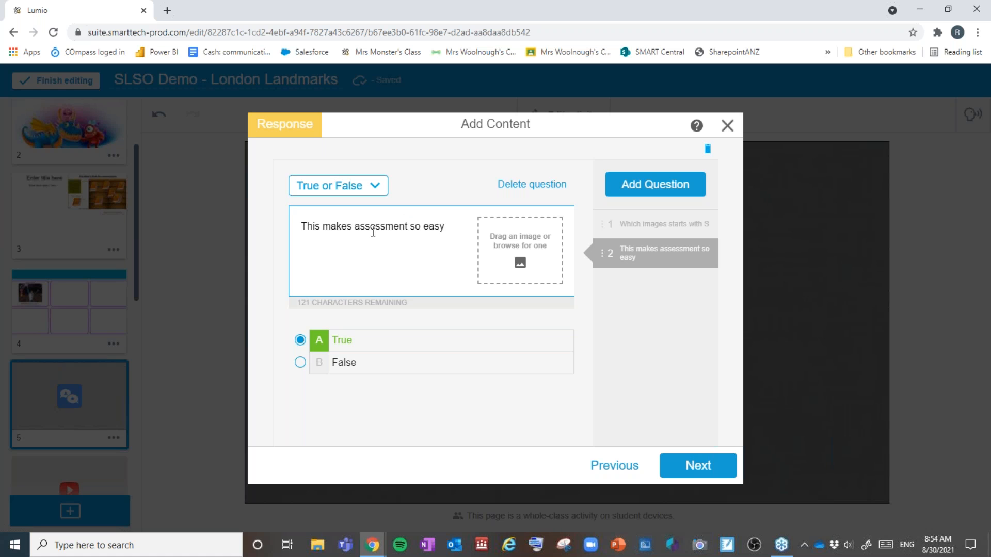
# Step: Review both questions and finish the Response activity as page 6
pyautogui.click(696, 467)
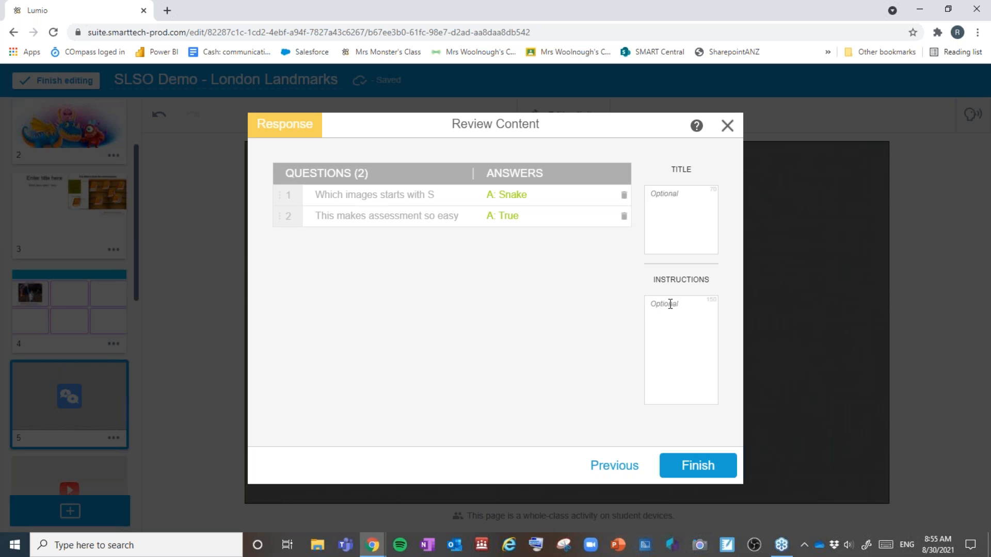
pyautogui.click(705, 469)
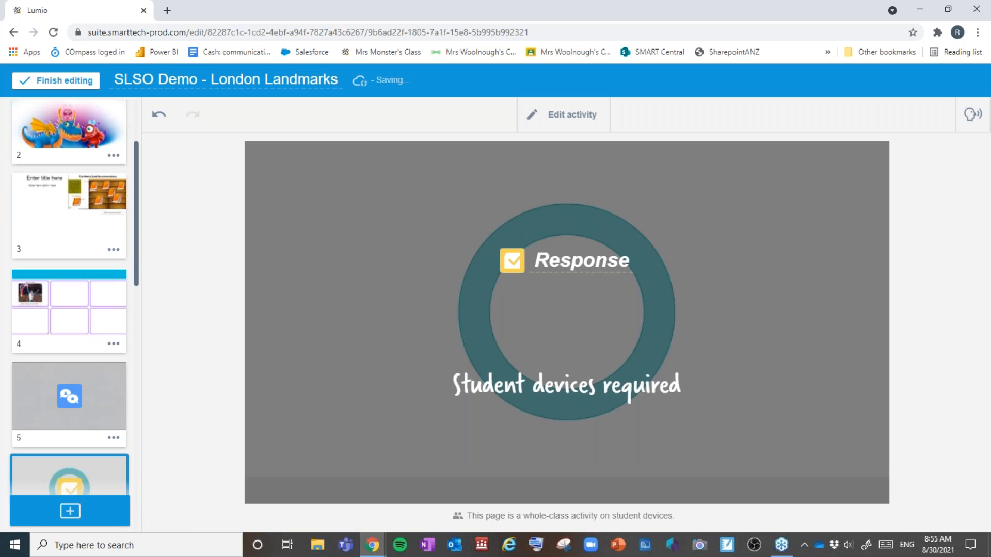
pyautogui.click(103, 518)
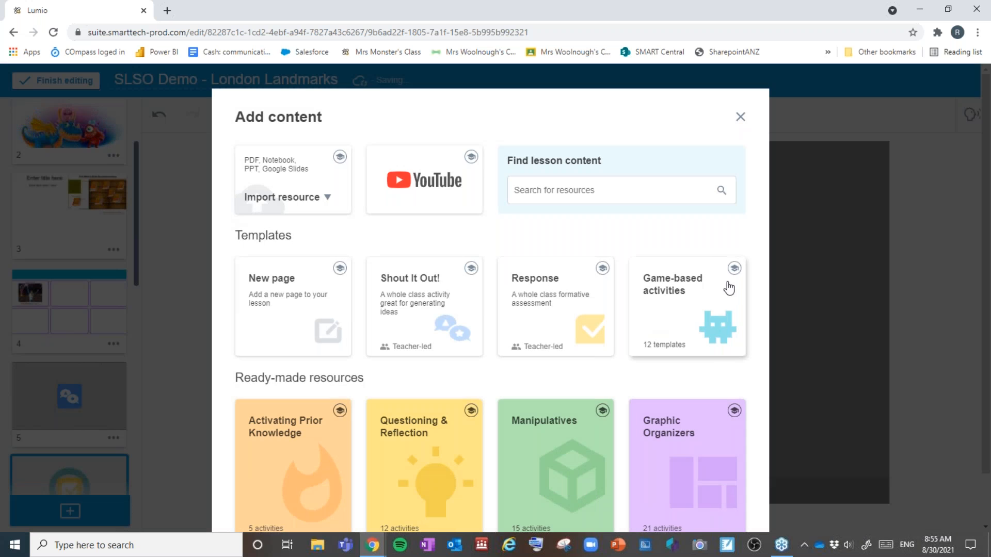
# Step: Browse the game-based activity templates and preview Match 'Em Up!
pyautogui.click(727, 285)
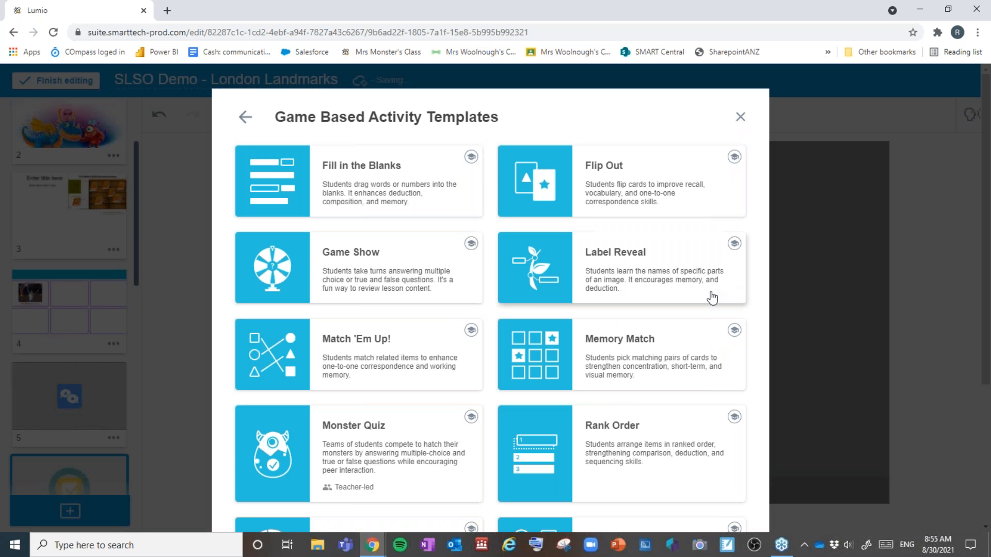
pyautogui.scroll(-4, 717, 294)
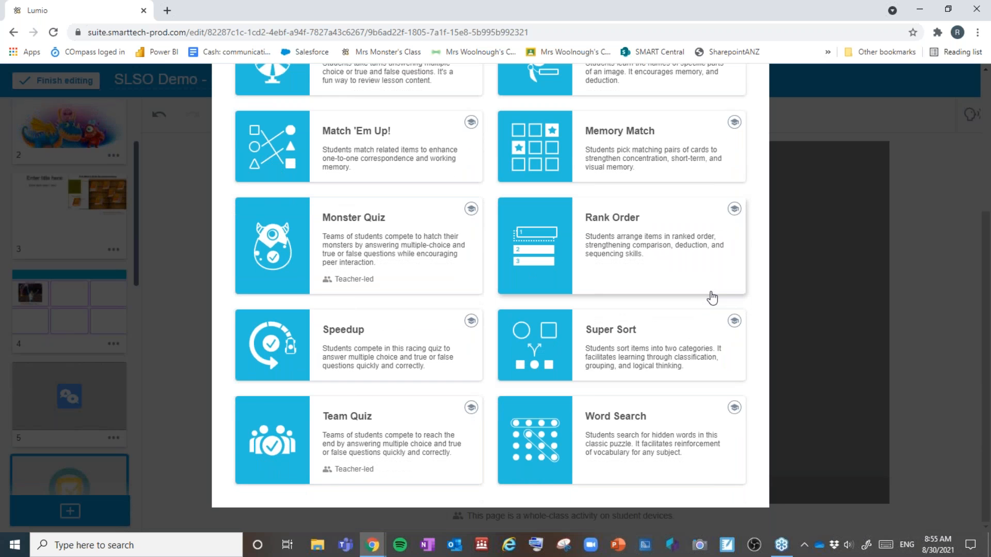
pyautogui.scroll(3, 712, 298)
pyautogui.scroll(-3, 711, 295)
pyautogui.scroll(4, 711, 295)
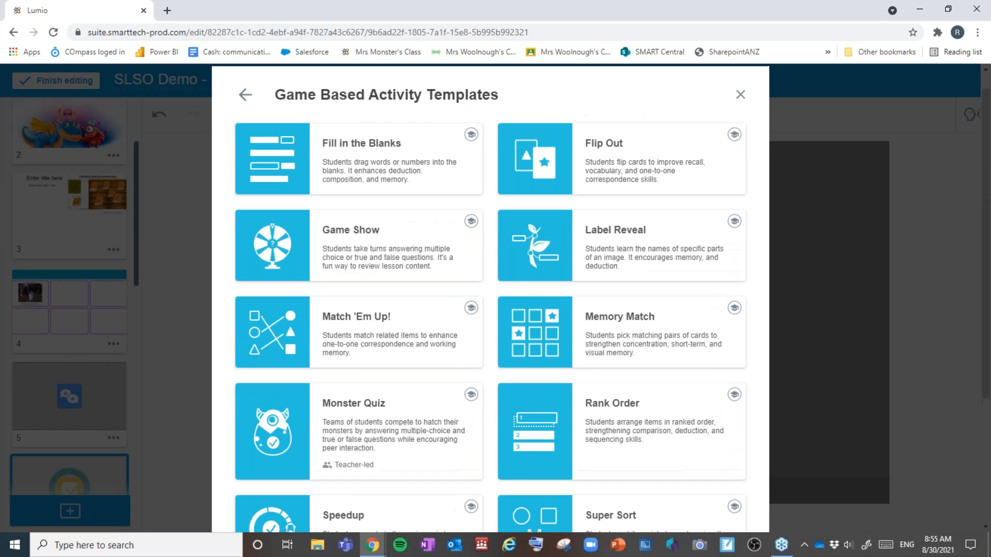
pyautogui.scroll(-2, 711, 295)
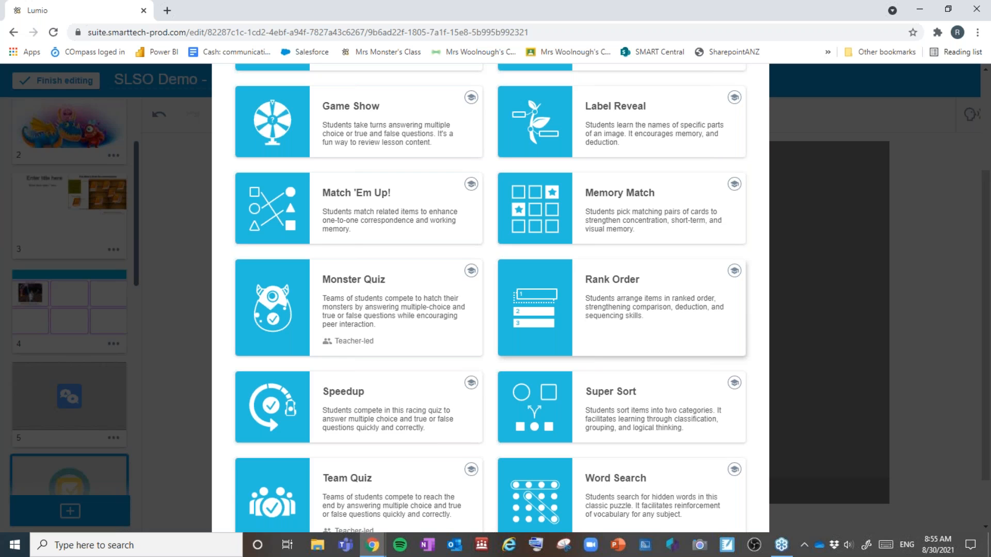
pyautogui.scroll(2, 562, 306)
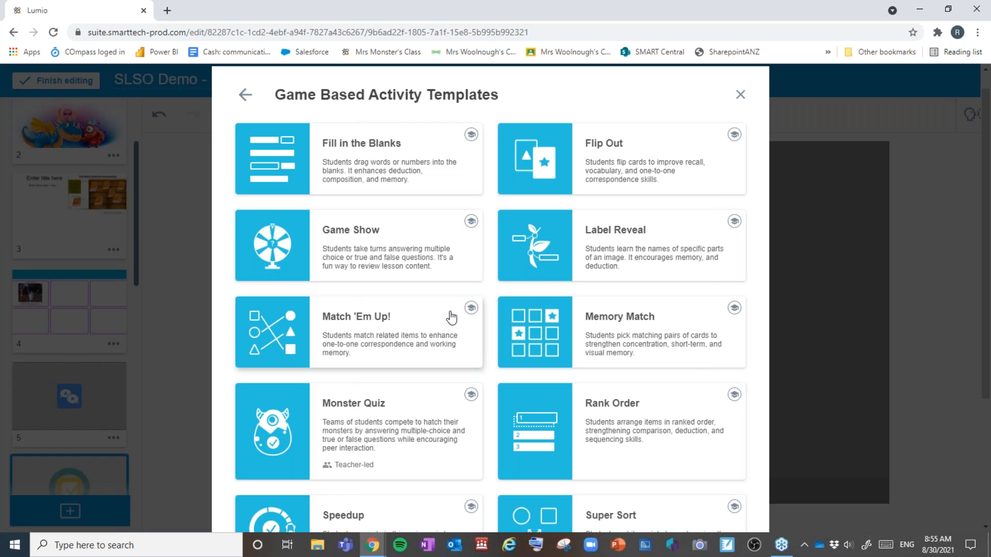
pyautogui.click(469, 309)
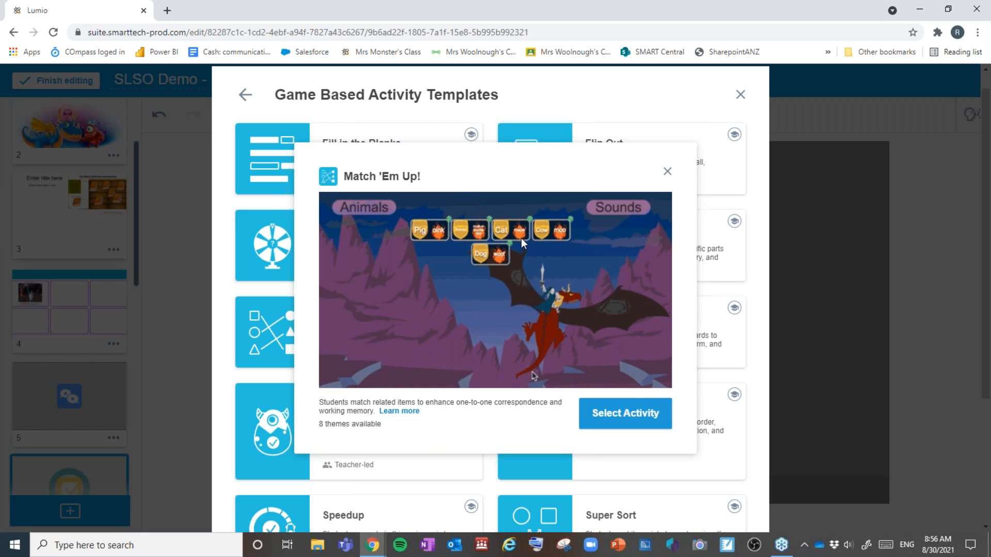
# Step: Close the Match 'Em Up! preview, then preview and close the Team Quiz template
pyautogui.click(667, 171)
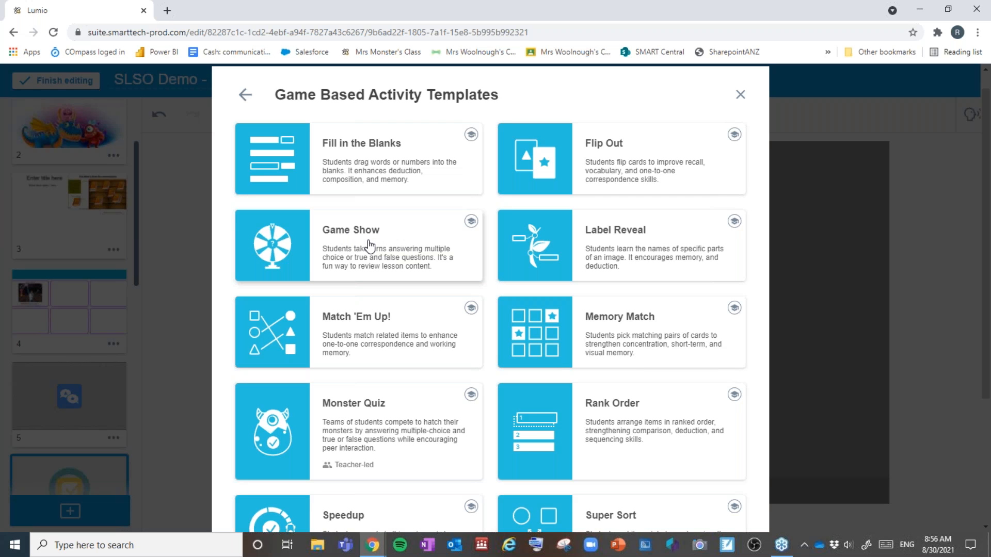
pyautogui.scroll(-3, 369, 244)
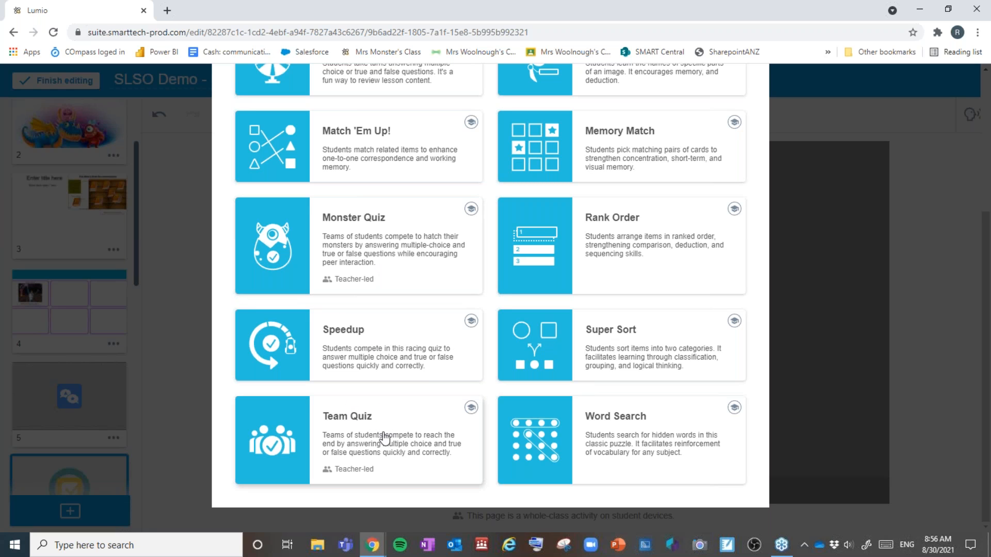
pyautogui.click(471, 407)
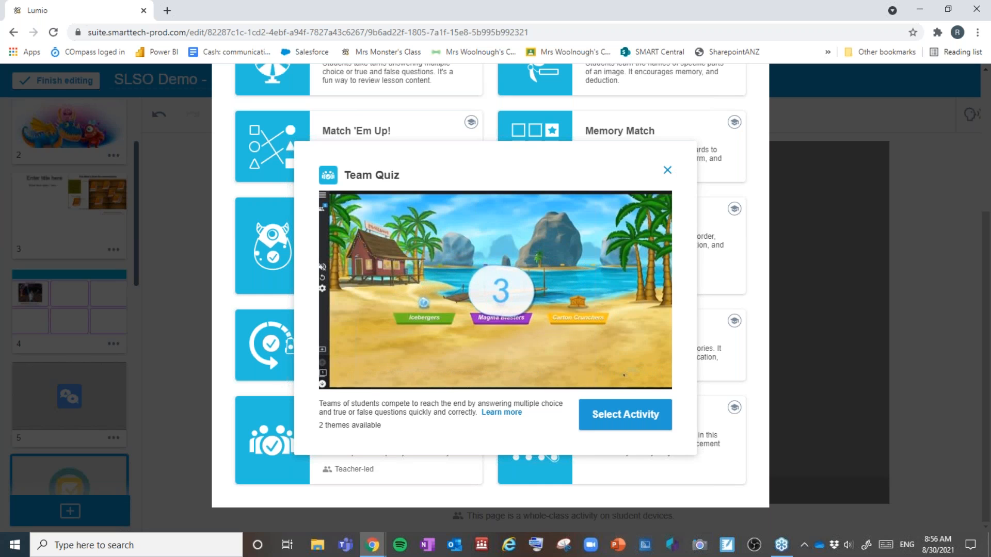
pyautogui.click(667, 168)
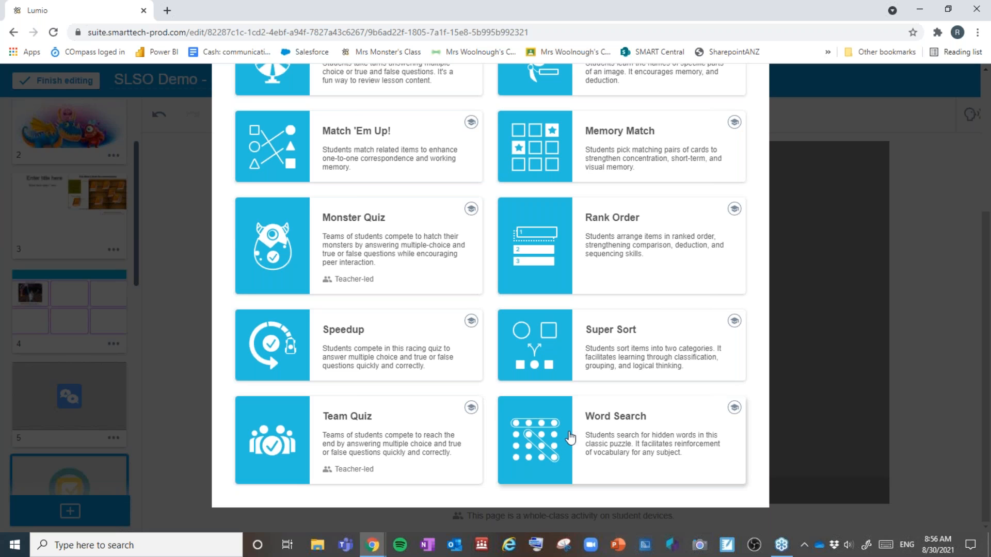
pyautogui.click(679, 429)
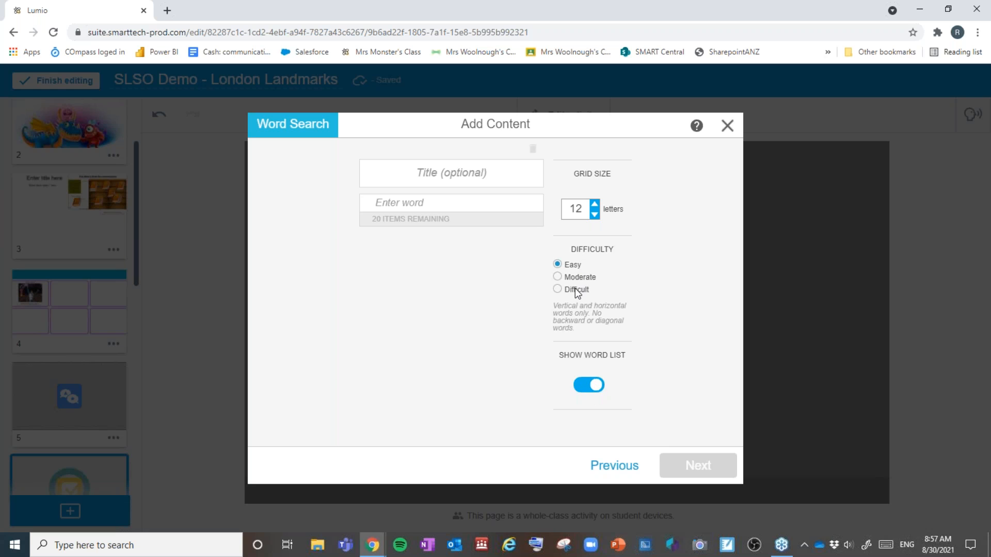
pyautogui.click(594, 215)
pyautogui.click(593, 215)
pyautogui.click(593, 206)
pyautogui.click(594, 206)
pyautogui.click(594, 207)
pyautogui.click(594, 208)
pyautogui.click(594, 207)
pyautogui.click(599, 465)
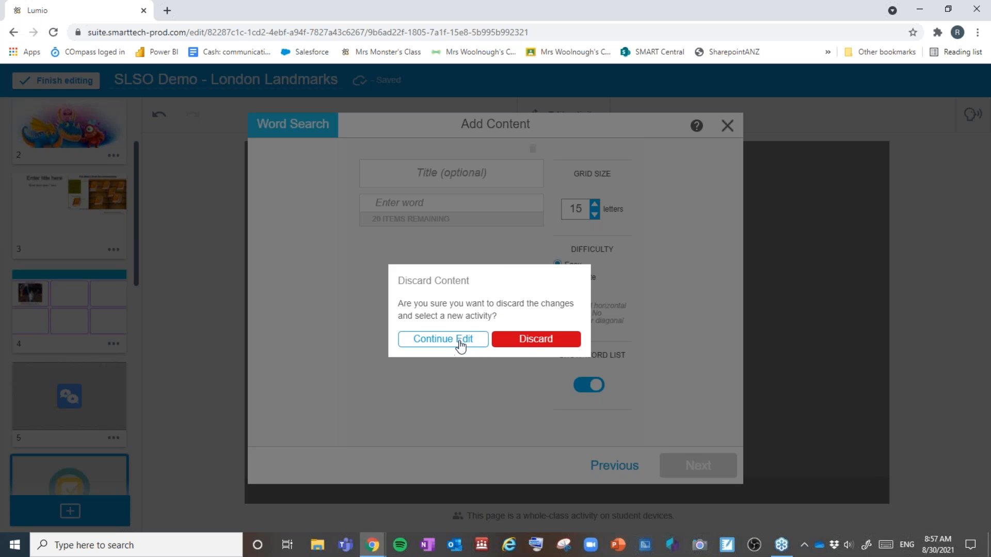
pyautogui.click(531, 342)
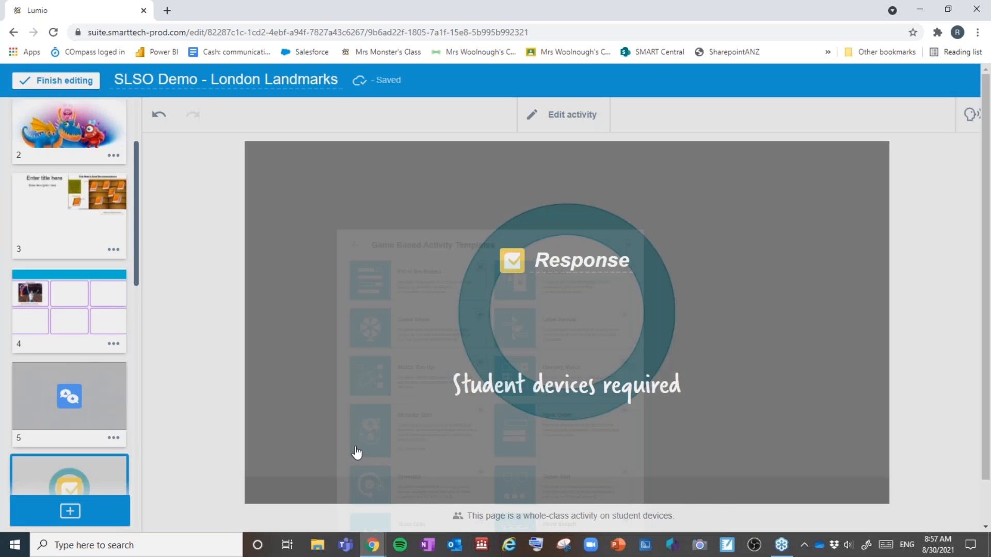
pyautogui.scroll(-2, 475, 315)
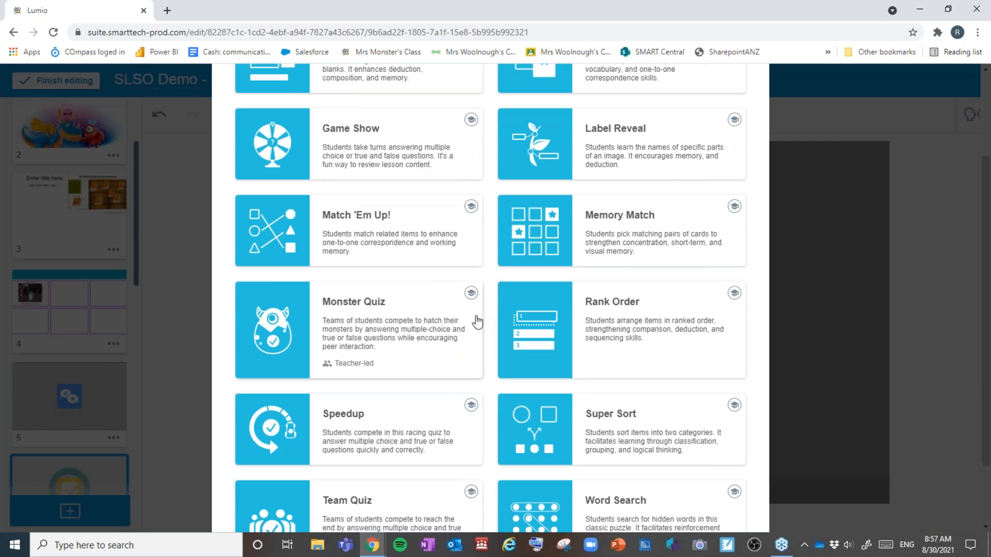
pyautogui.scroll(-2, 516, 304)
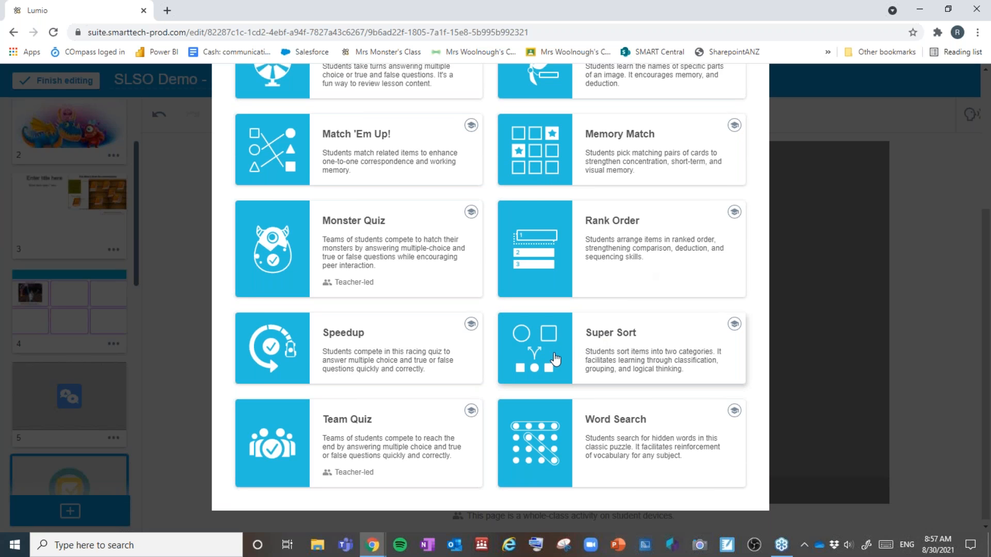
pyautogui.scroll(4, 555, 359)
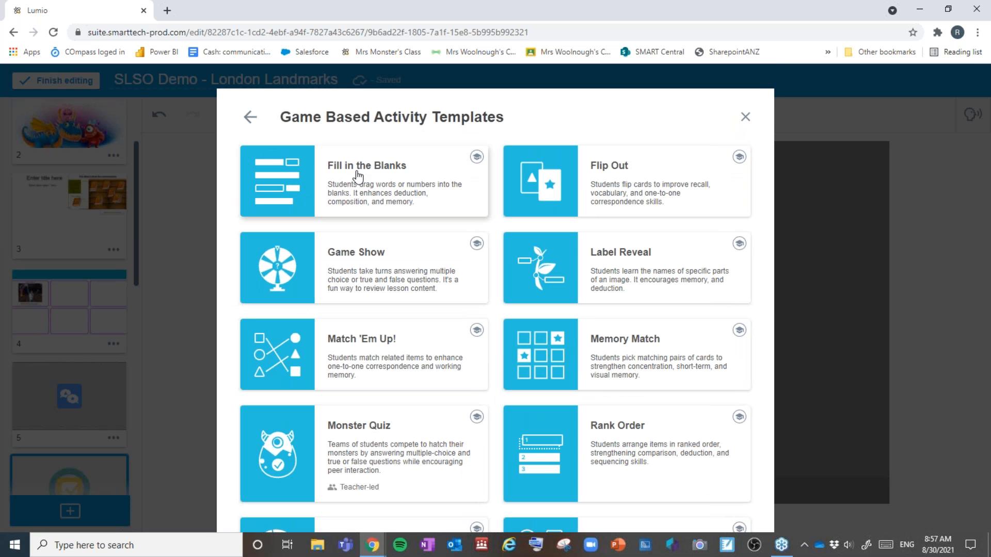
# Step: Paste the athlete sentences into Fill in the Blanks and blank the surname, Queensland, athletics and eight
pyautogui.click(356, 175)
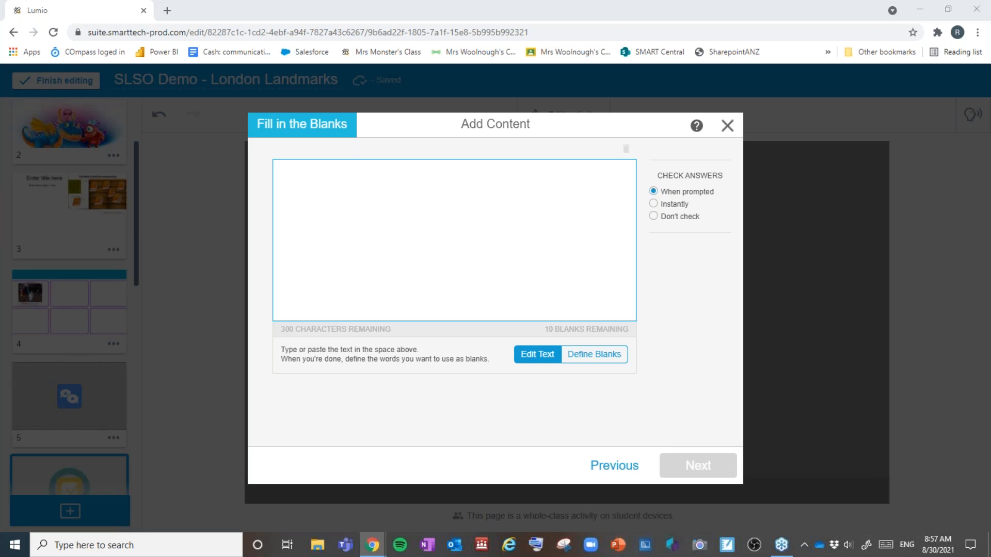
pyautogui.click(405, 225)
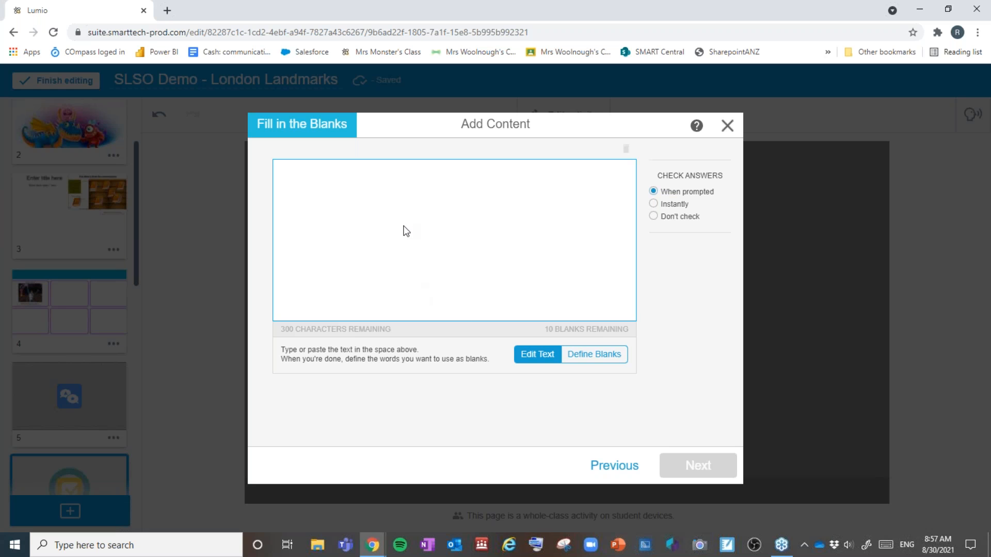
pyautogui.write('Cathy Freeman was born in Queensland on 16 February, 1973. Cathy became involved in athletics at a very young age and won her first race at eight years old.')
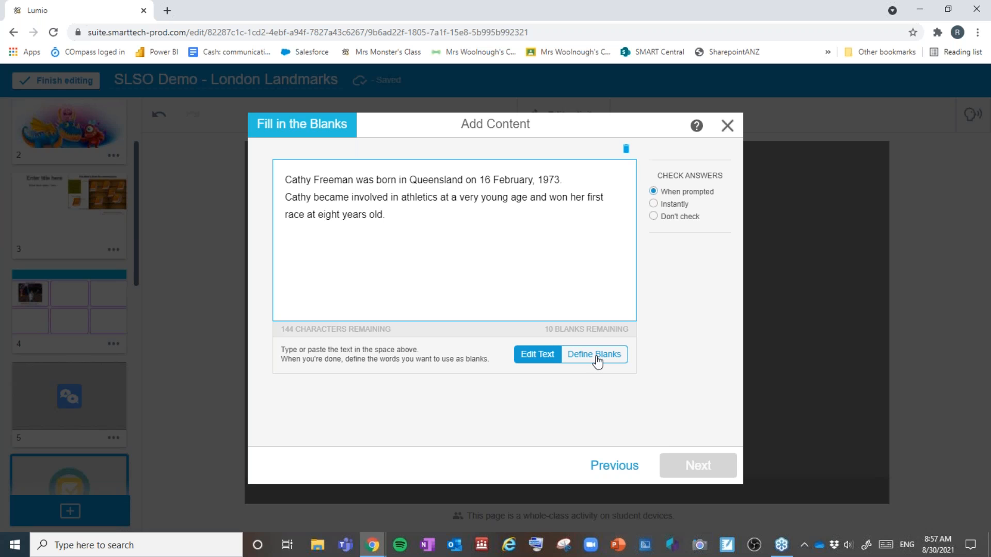
pyautogui.click(596, 358)
pyautogui.click(424, 182)
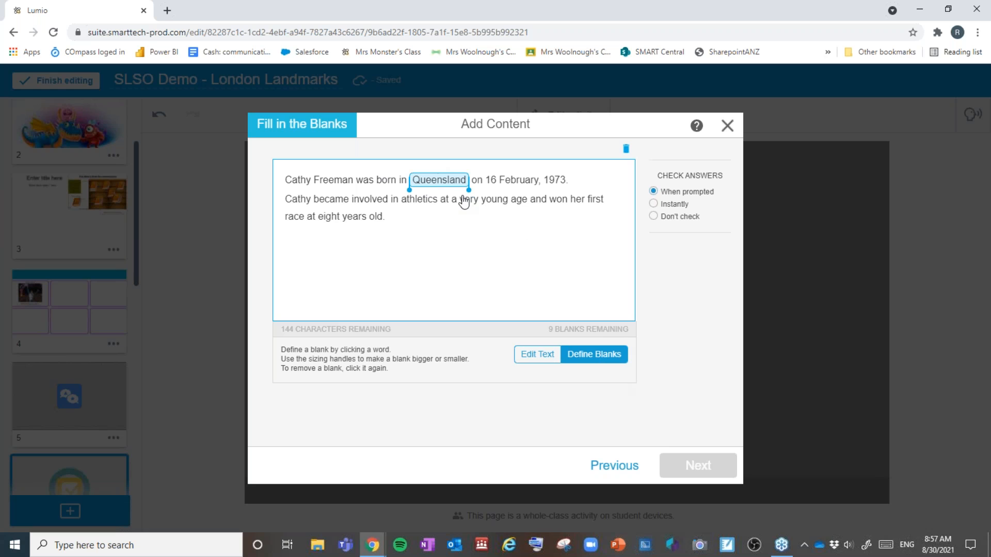
pyautogui.click(416, 204)
pyautogui.click(339, 183)
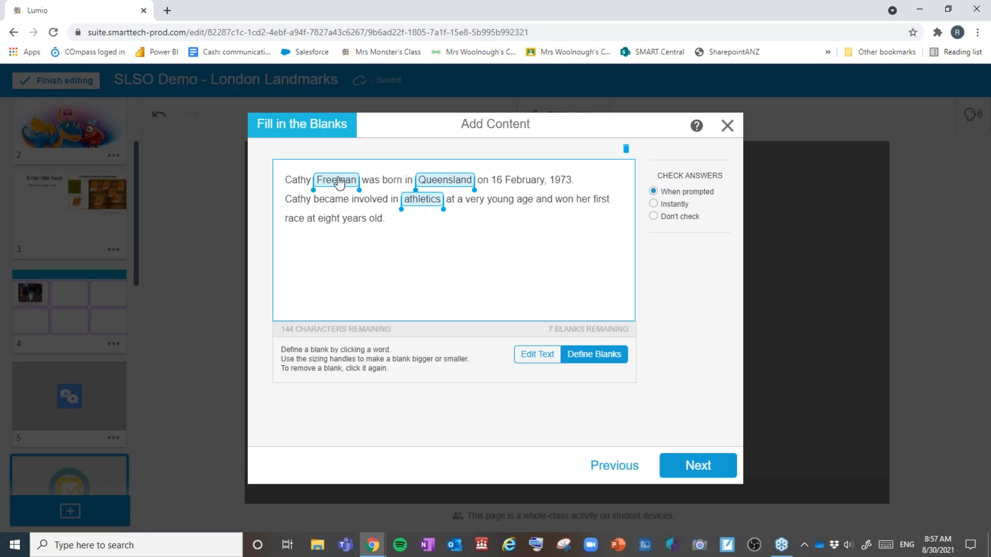
pyautogui.click(325, 220)
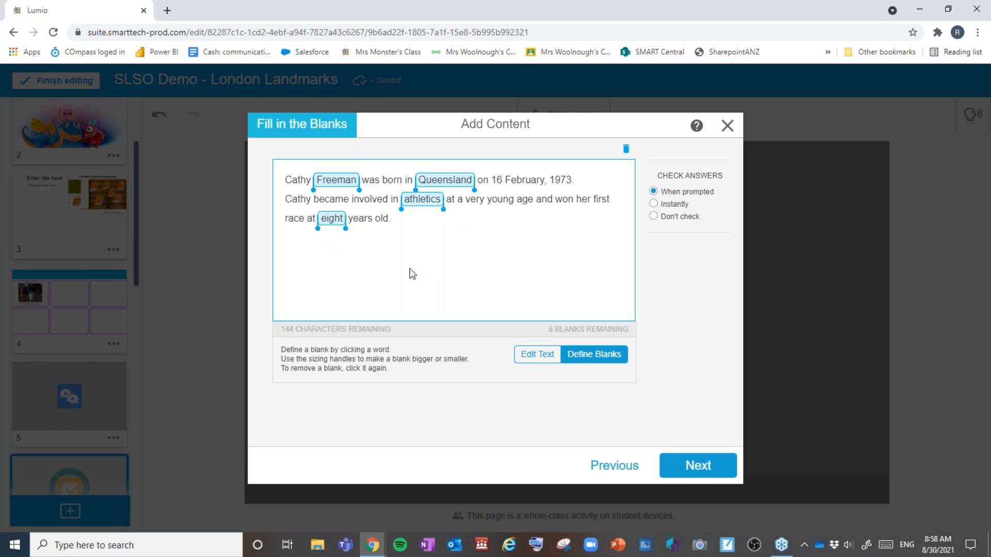
# Step: Apply the Monsters theme, finish the activity, and preview it
pyautogui.click(676, 469)
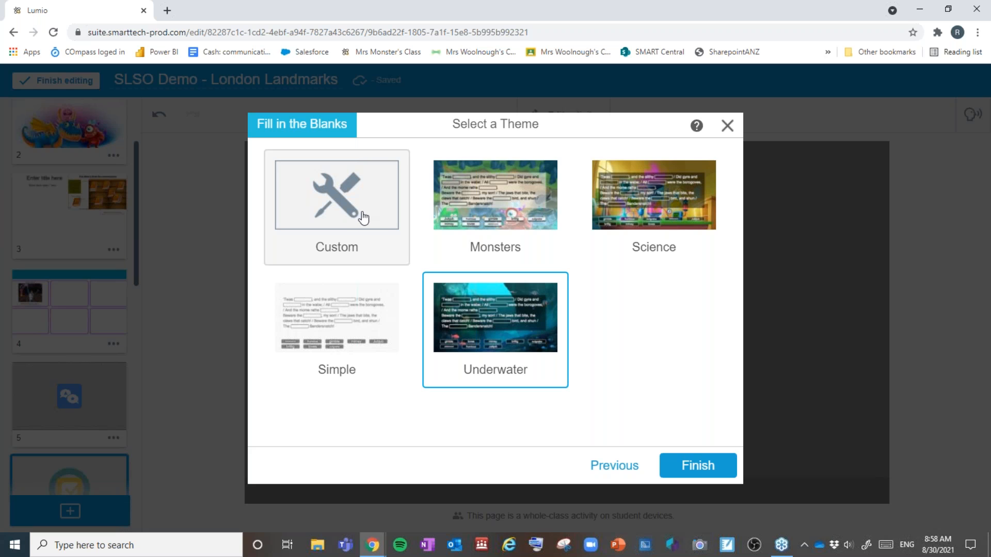
pyautogui.click(527, 222)
pyautogui.click(712, 466)
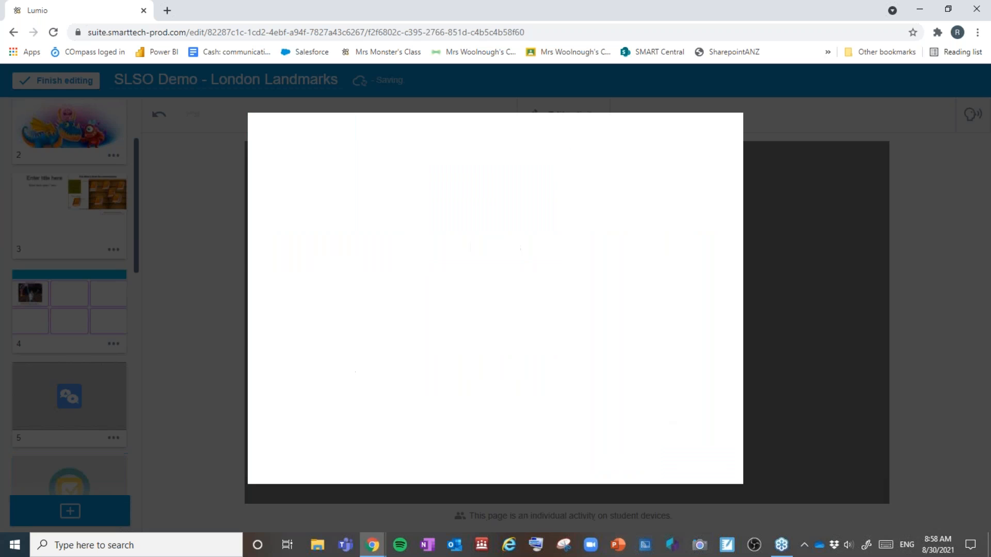
pyautogui.click(569, 324)
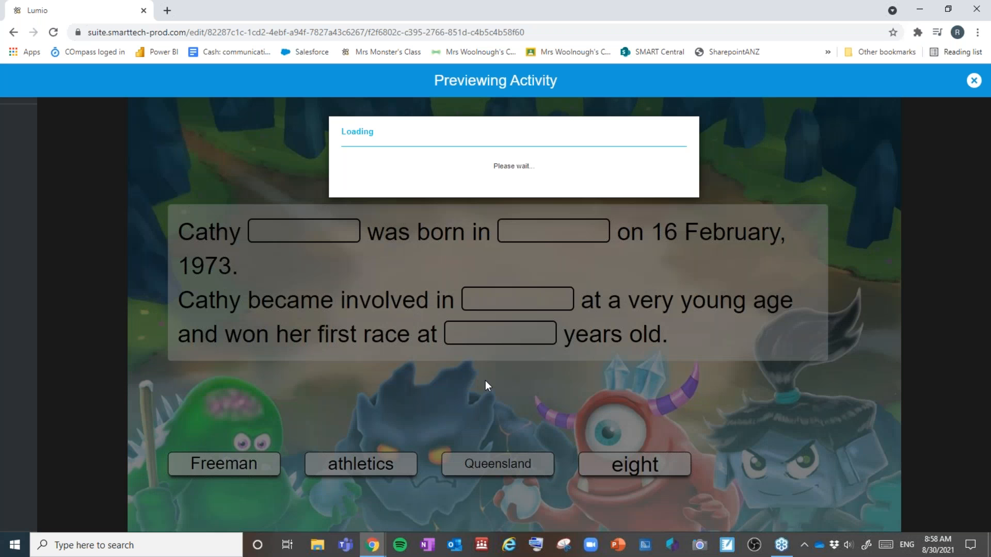
pyautogui.moveTo(236, 465); pyautogui.dragTo(360, 205)
pyautogui.moveTo(368, 476); pyautogui.dragTo(505, 334)
pyautogui.moveTo(513, 467); pyautogui.dragTo(576, 293)
pyautogui.moveTo(635, 465); pyautogui.dragTo(582, 238)
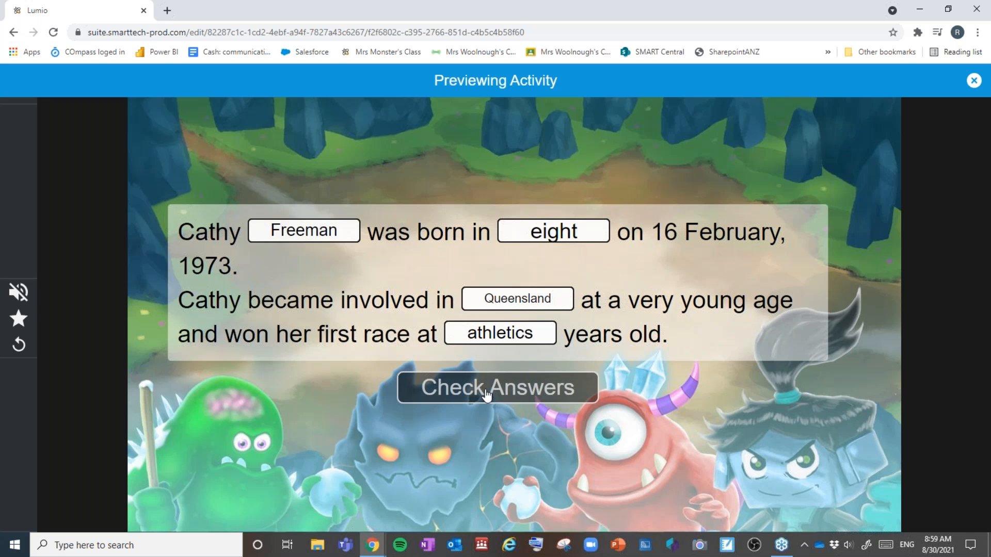
pyautogui.click(535, 368)
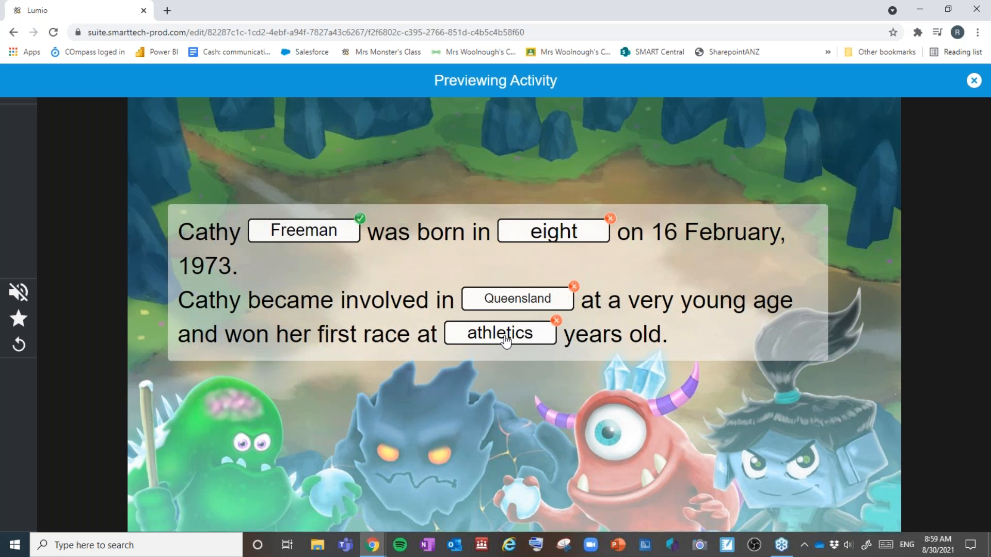
pyautogui.moveTo(506, 340); pyautogui.dragTo(517, 301)
pyautogui.moveTo(501, 335); pyautogui.dragTo(553, 231)
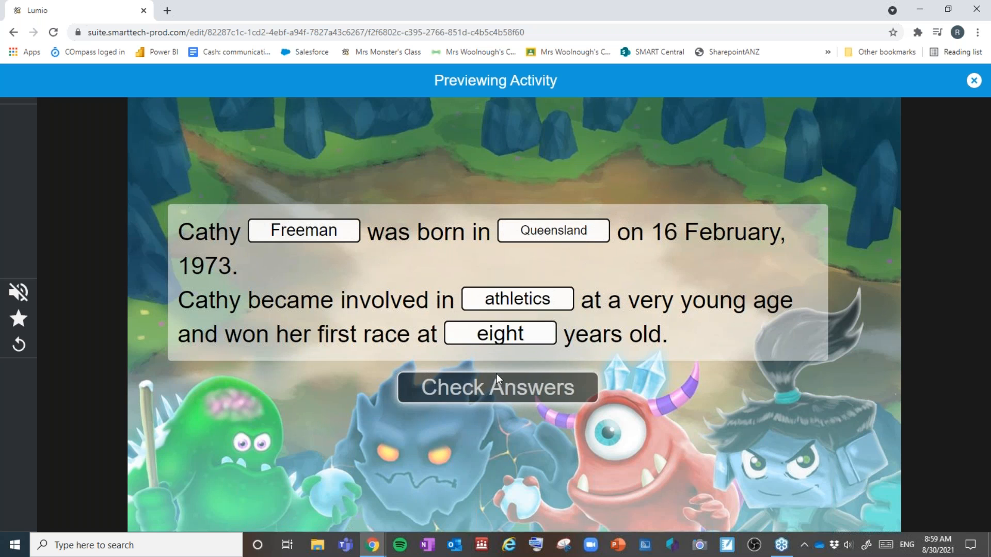
pyautogui.click(497, 388)
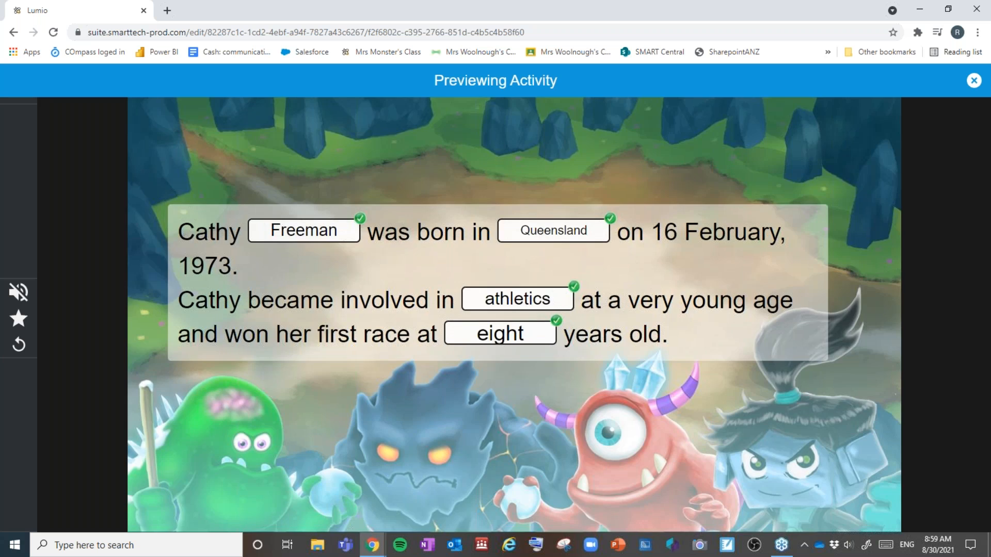
pyautogui.click(974, 81)
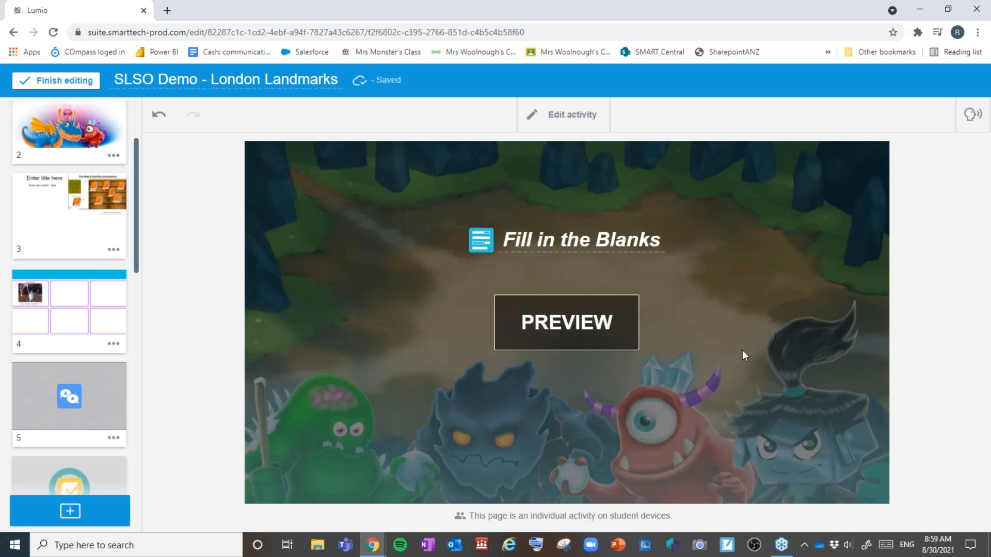
# Step: Search the resource library for 'fractions'
pyautogui.scroll(-3, 58, 369)
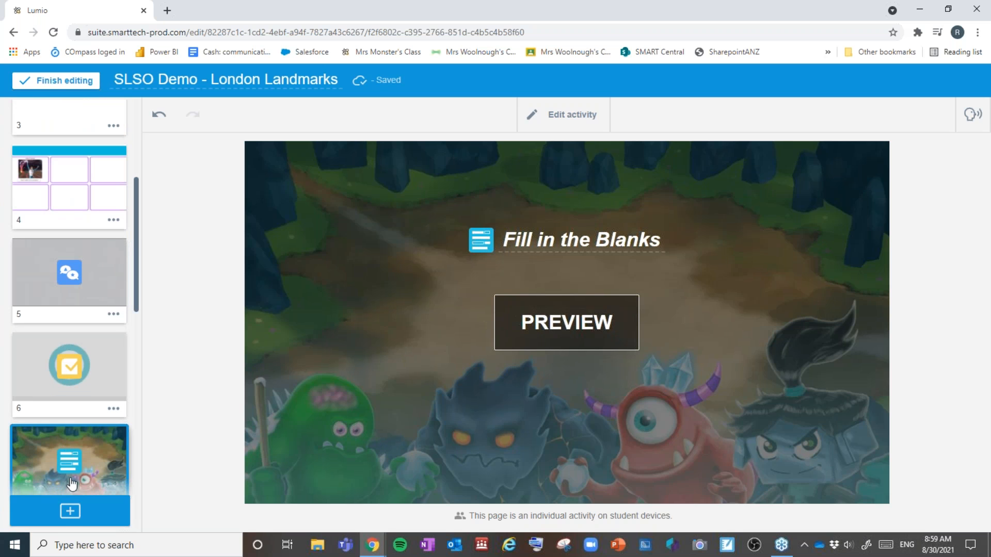
pyautogui.click(83, 525)
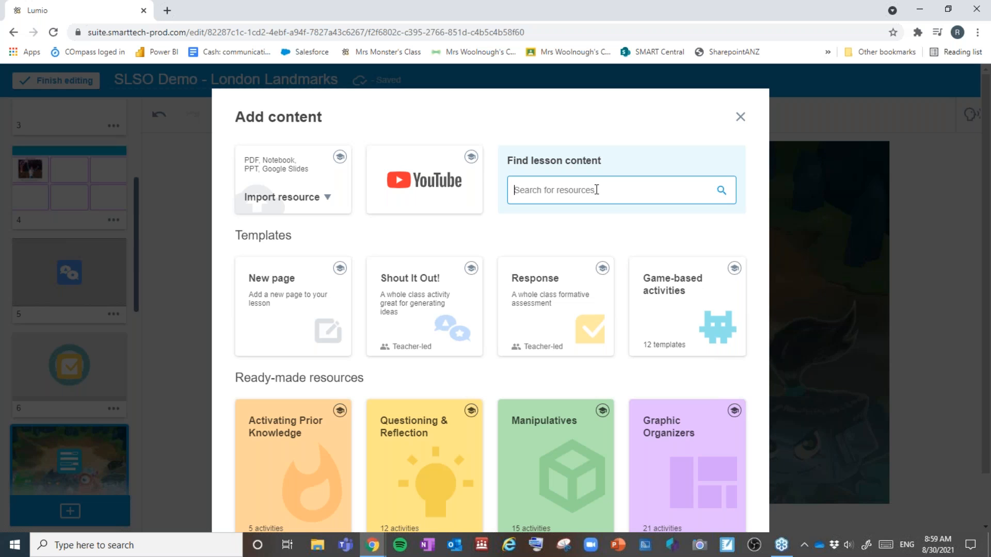
pyautogui.write('mu')
pyautogui.press('BackSpace')
pyautogui.press('BackSpace')
pyautogui.write('fractions')
pyautogui.press('Return')
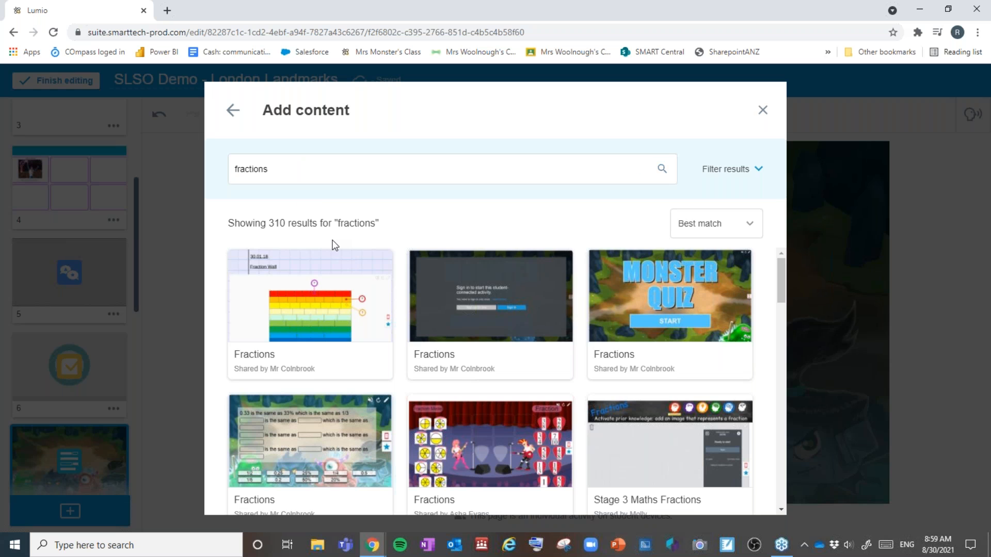
# Step: Preview the Match 'Em Up Fractions activity and save it to the lesson
pyautogui.scroll(-4, 333, 361)
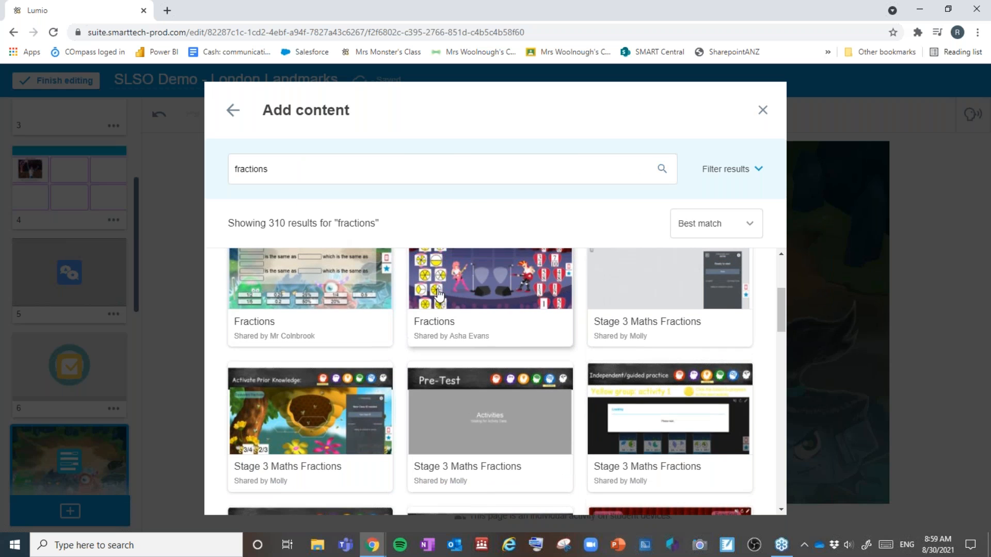
pyautogui.scroll(3, 329, 386)
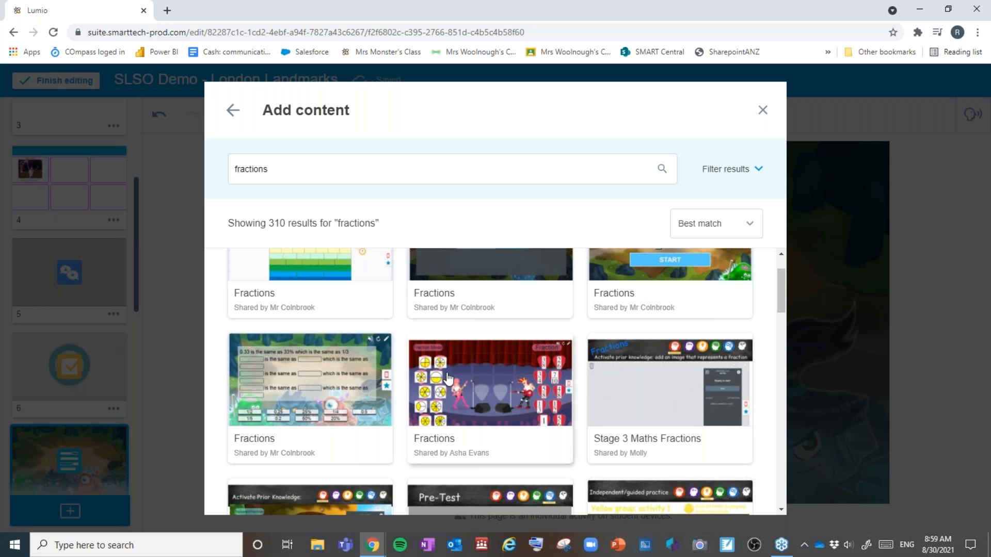
pyautogui.click(476, 439)
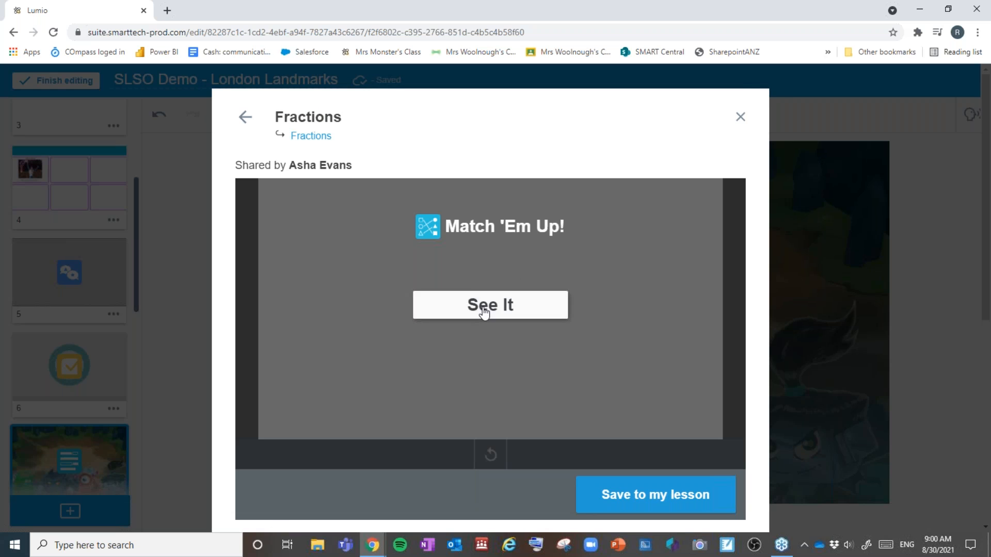
pyautogui.click(482, 307)
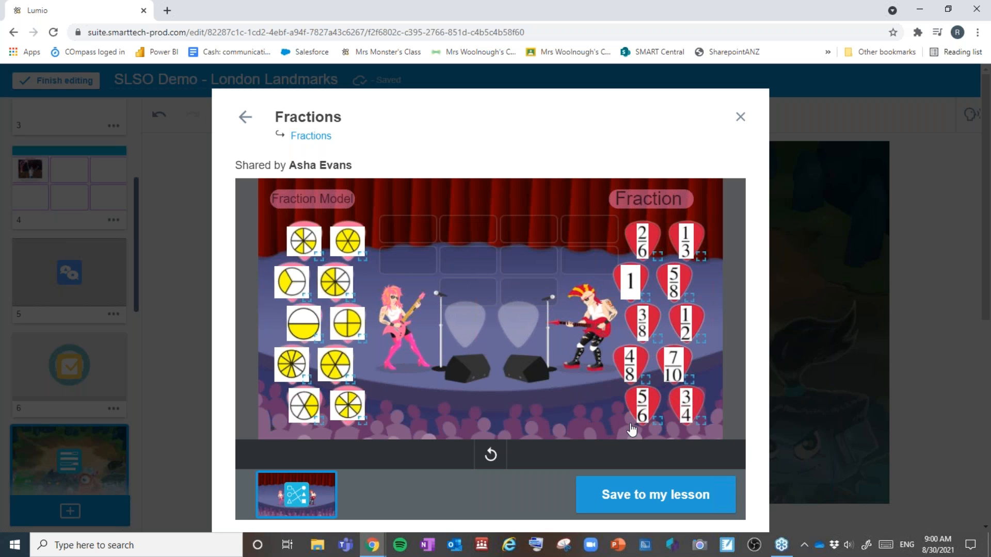
pyautogui.click(678, 499)
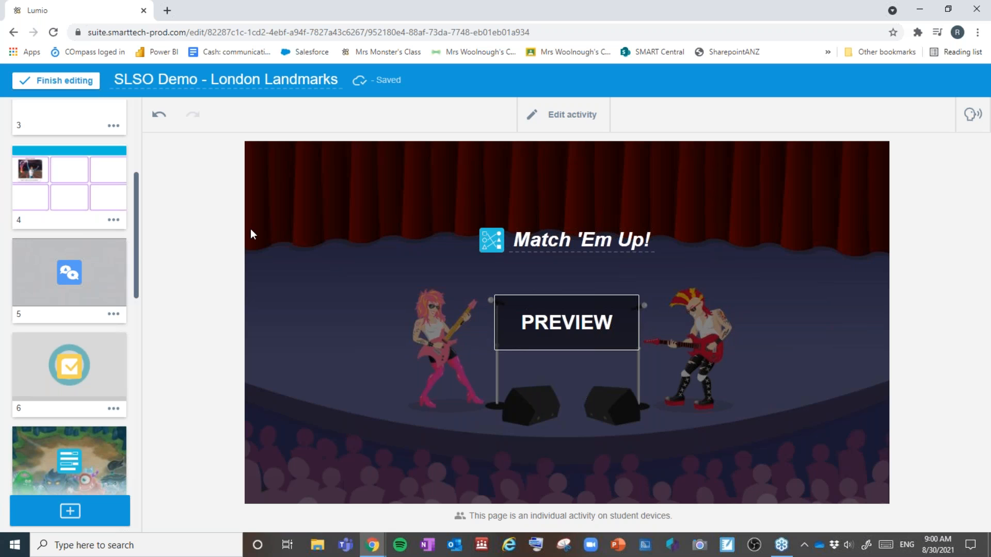
# Step: Record about 26 seconds of spoken instructions and attach them as audio to page 1
pyautogui.scroll(4, 35, 227)
pyautogui.scroll(1, 34, 229)
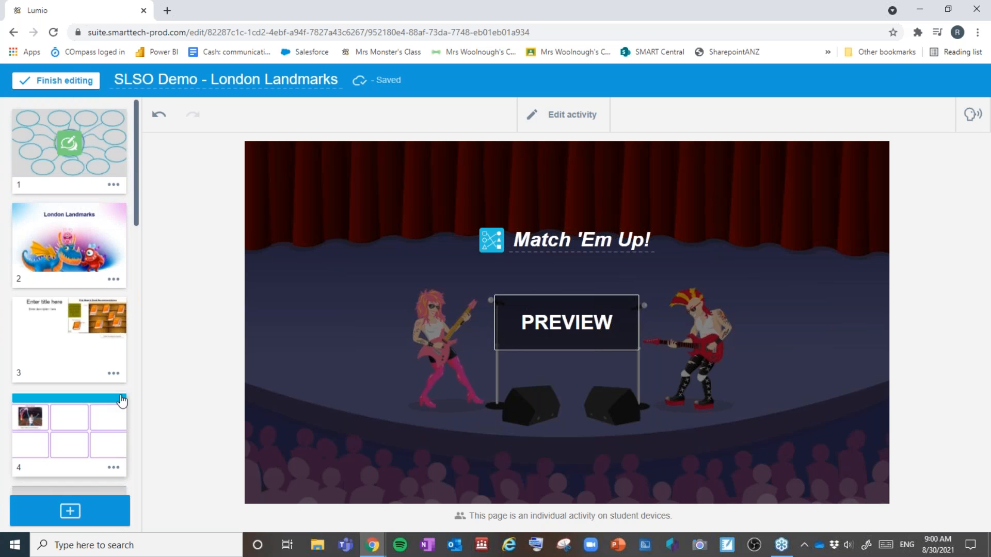
pyautogui.click(64, 174)
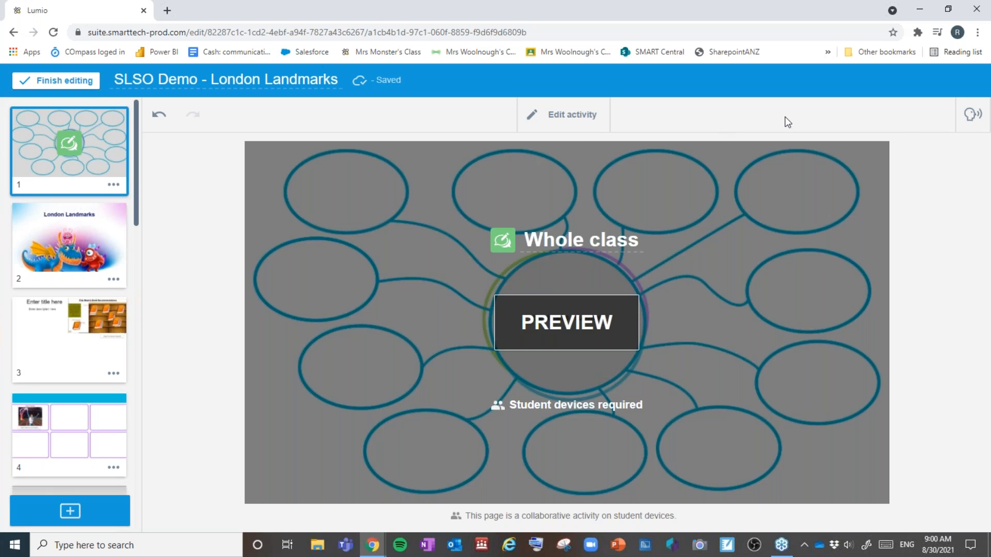
pyautogui.click(973, 115)
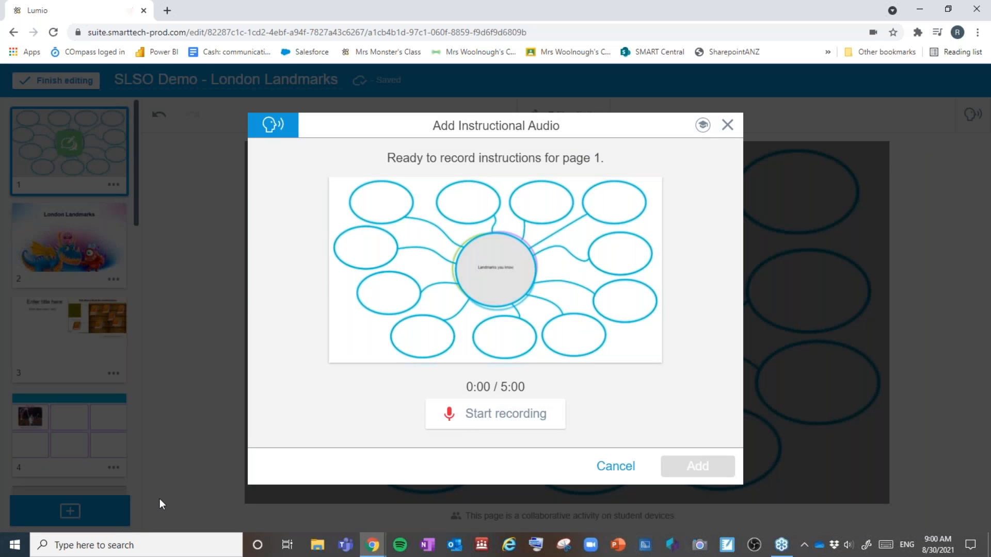
pyautogui.click(454, 413)
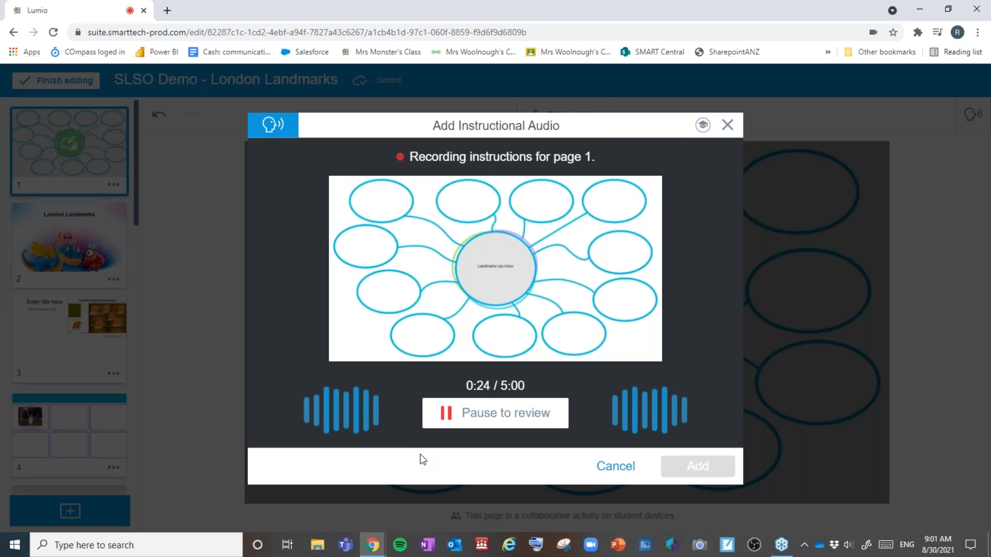
pyautogui.click(472, 416)
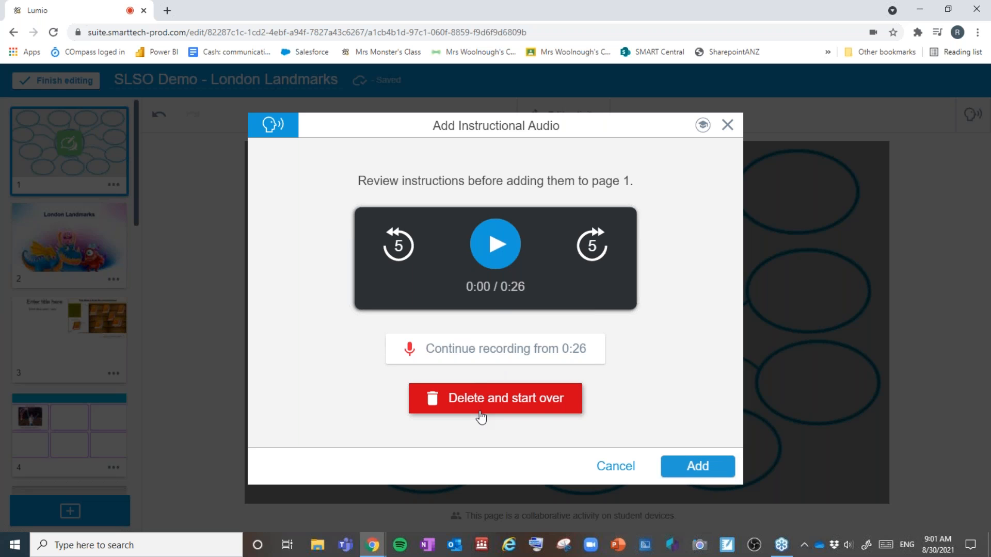
pyautogui.click(693, 467)
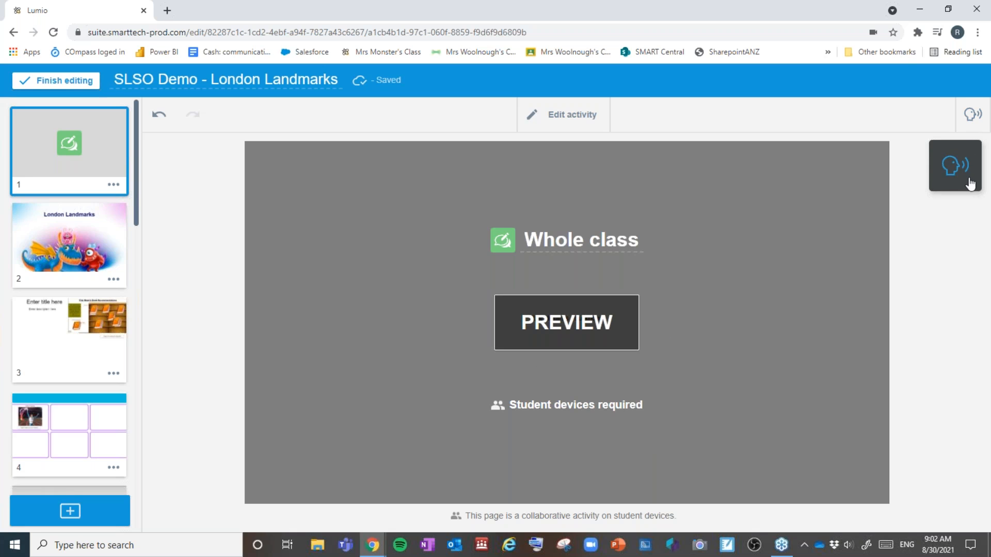
# Step: Review the Shout It Out!, Response, Fill in the Blanks and 100 LANDMARKS video pages
pyautogui.scroll(-5, 89, 283)
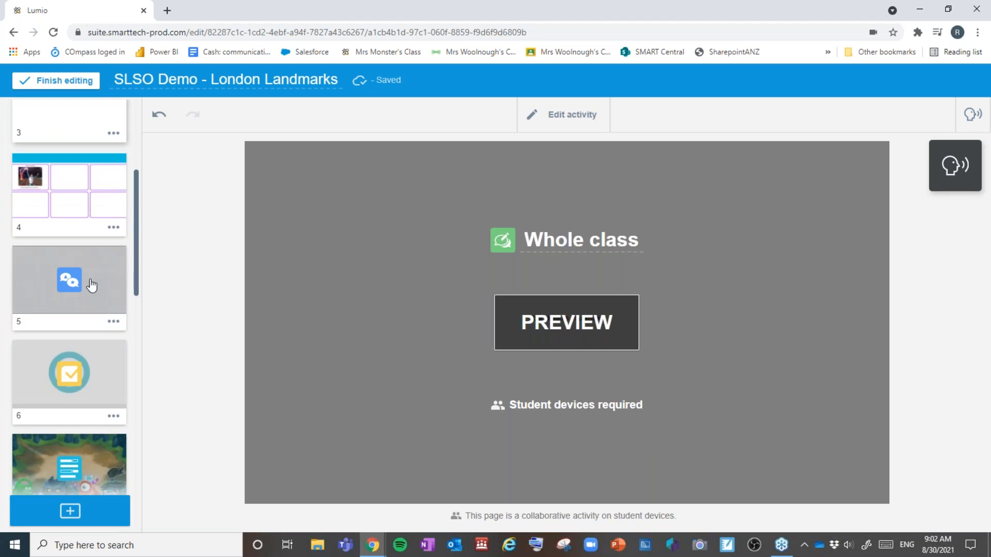
pyautogui.click(88, 283)
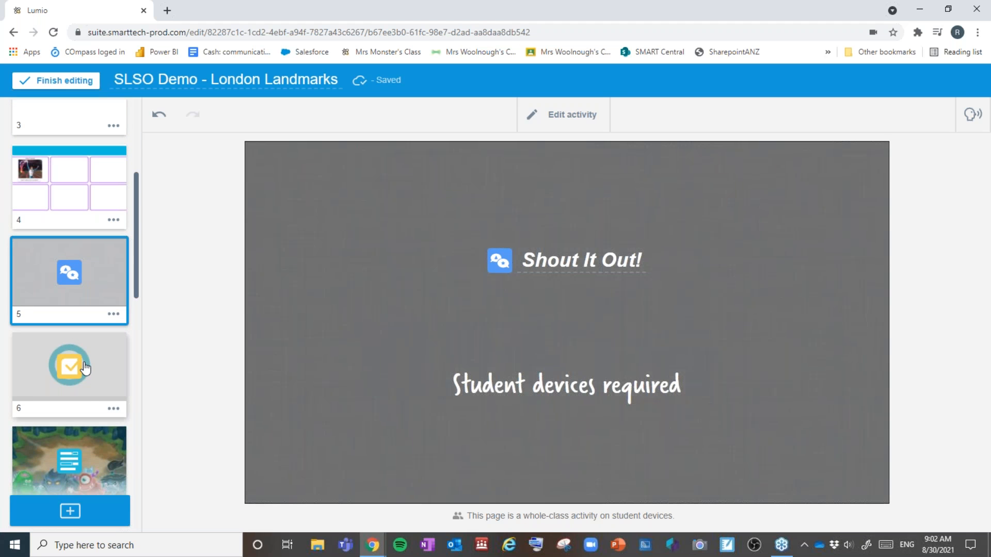
pyautogui.click(85, 368)
pyautogui.scroll(-3, 83, 361)
pyautogui.click(81, 313)
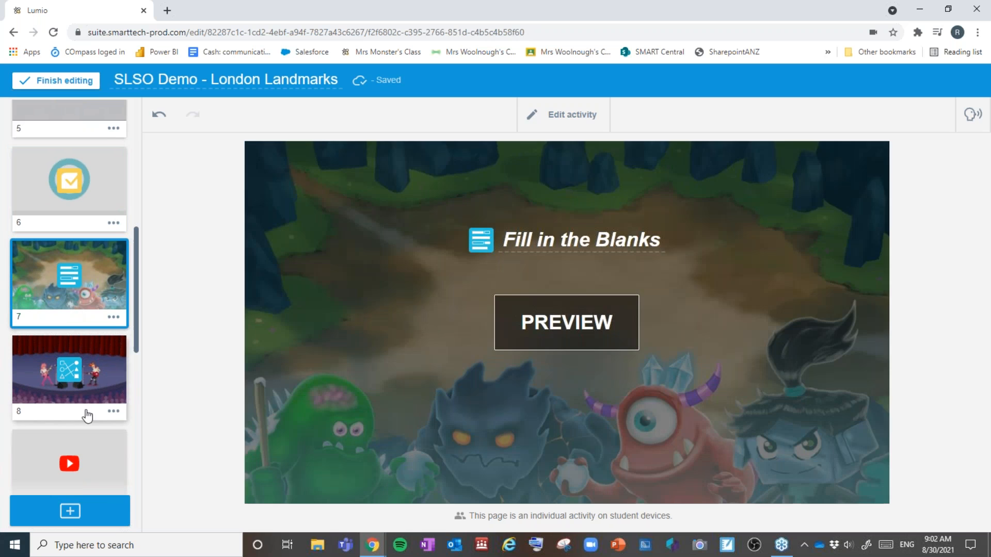
pyautogui.click(88, 457)
# Step: Retitle the lesson 'Test lesson'
pyautogui.scroll(-6, 93, 458)
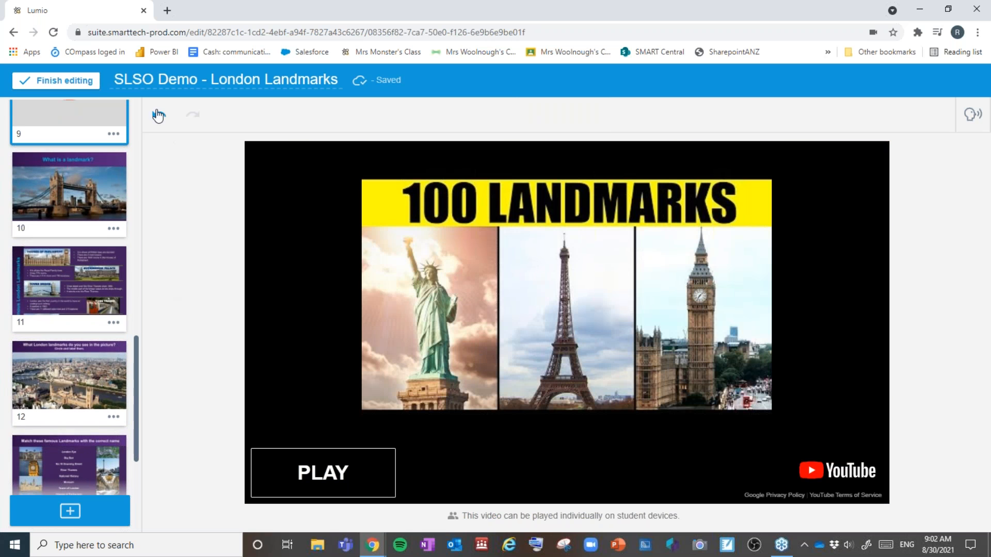
pyautogui.moveTo(118, 80); pyautogui.dragTo(369, 90)
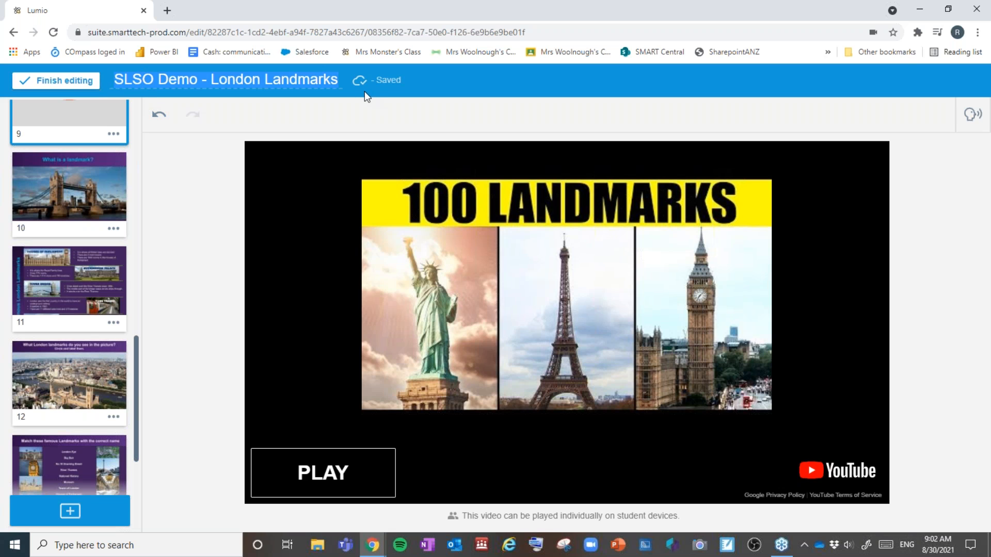
pyautogui.write('Test lesson')
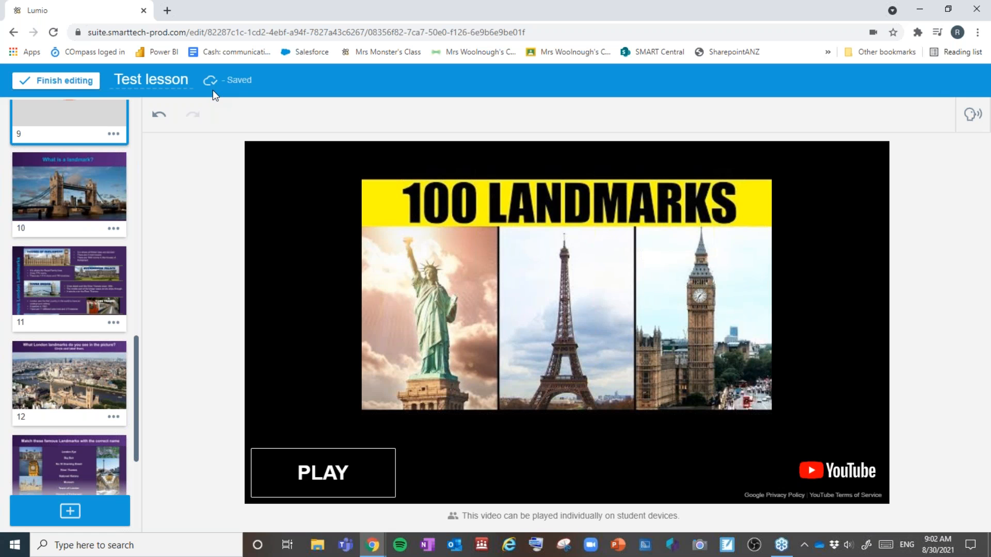
# Step: Finish editing and return to the Lumio lesson library
pyautogui.click(78, 81)
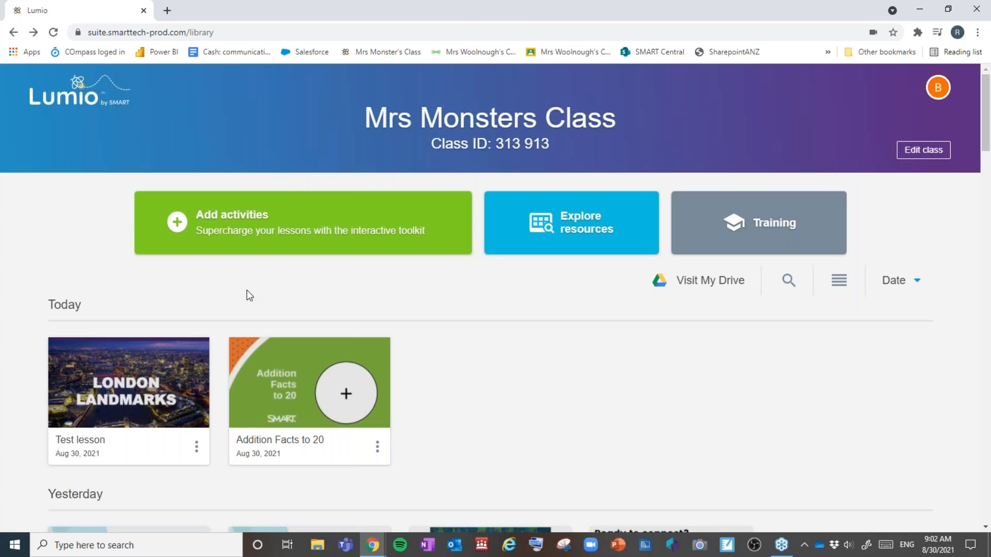
pyautogui.moveTo(85, 437)
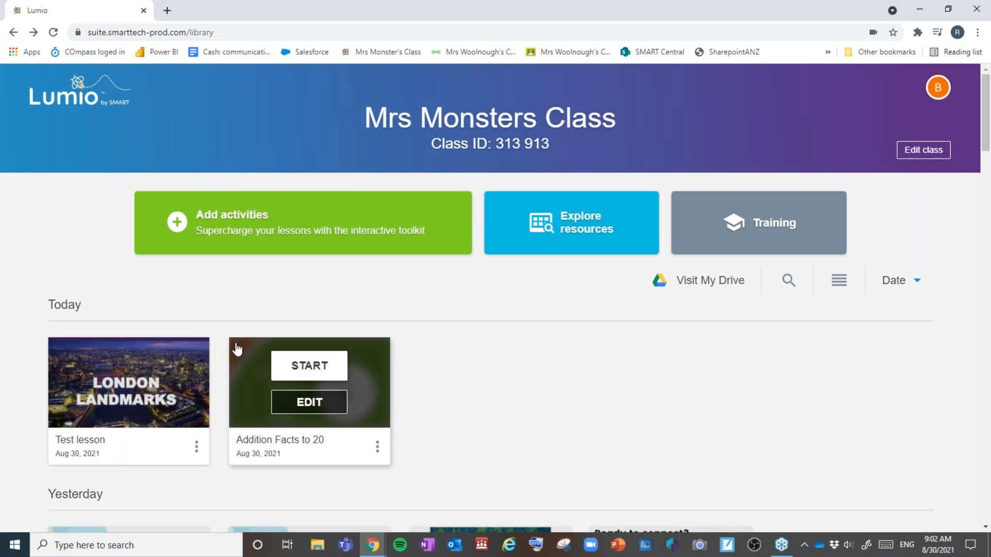
pyautogui.scroll(-3, 460, 342)
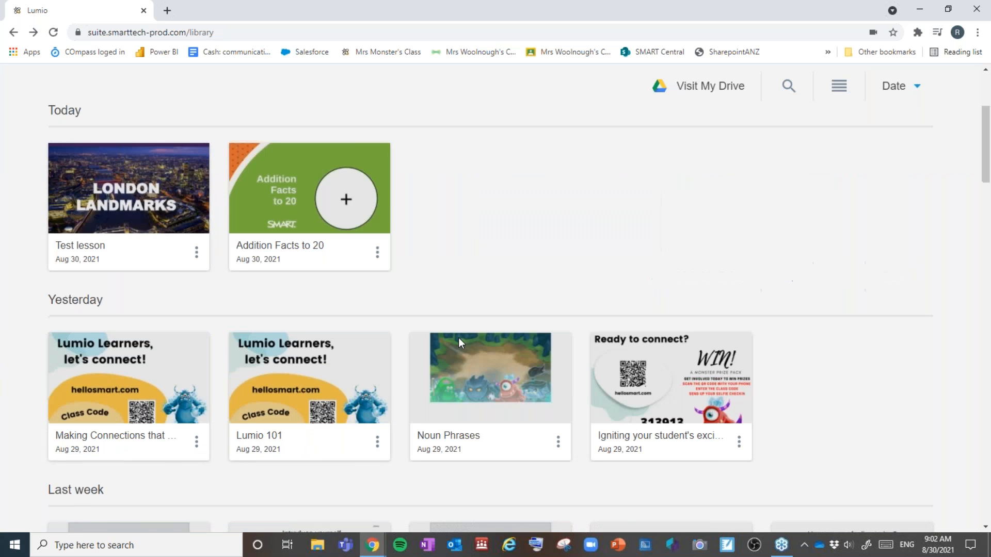
pyautogui.scroll(-5, 459, 340)
pyautogui.scroll(6, 459, 339)
pyautogui.scroll(2, 457, 335)
pyautogui.scroll(-2, 457, 336)
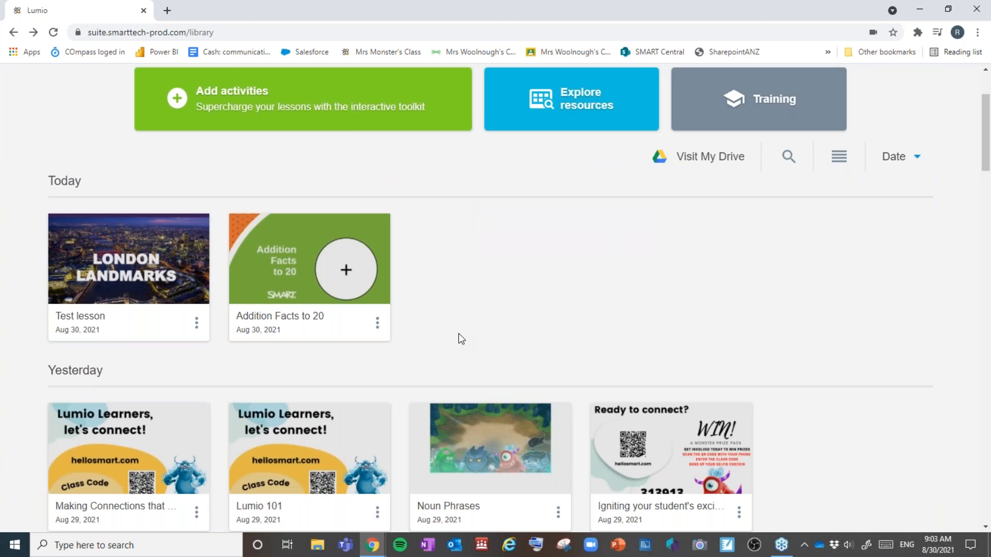
pyautogui.moveTo(237, 325)
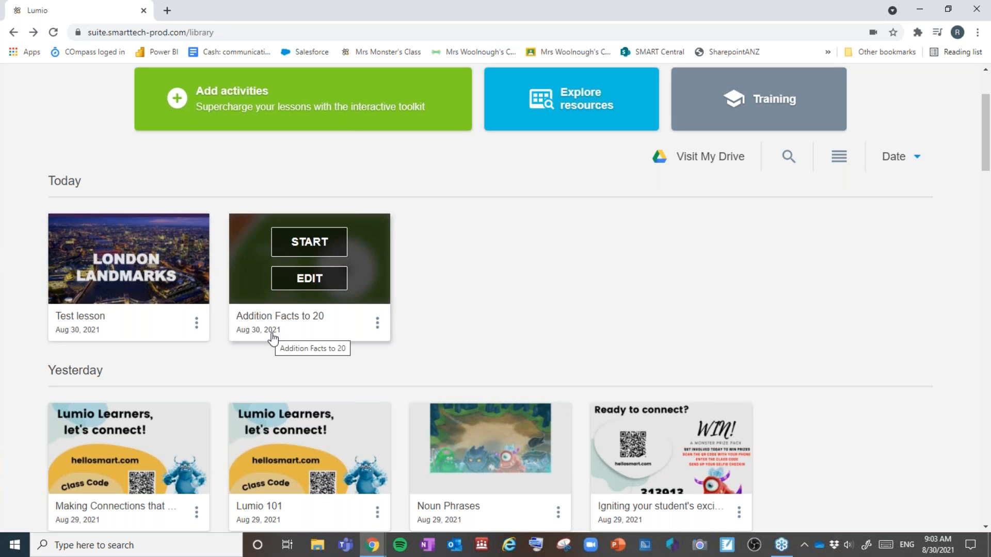
pyautogui.scroll(-1, 270, 338)
pyautogui.scroll(1, 272, 336)
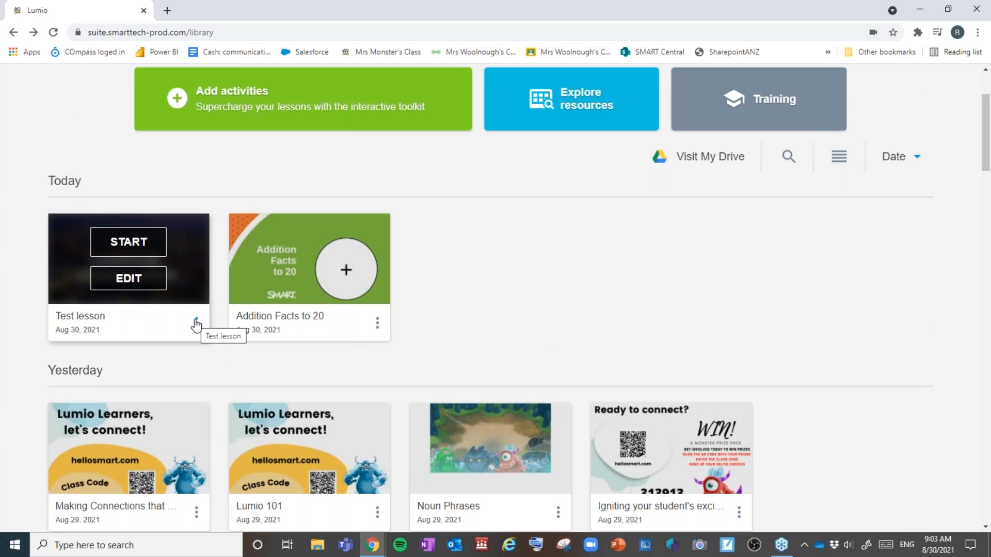
# Step: Copy the Test lesson's student share link, then go to the Seesaw class journal
pyautogui.click(196, 322)
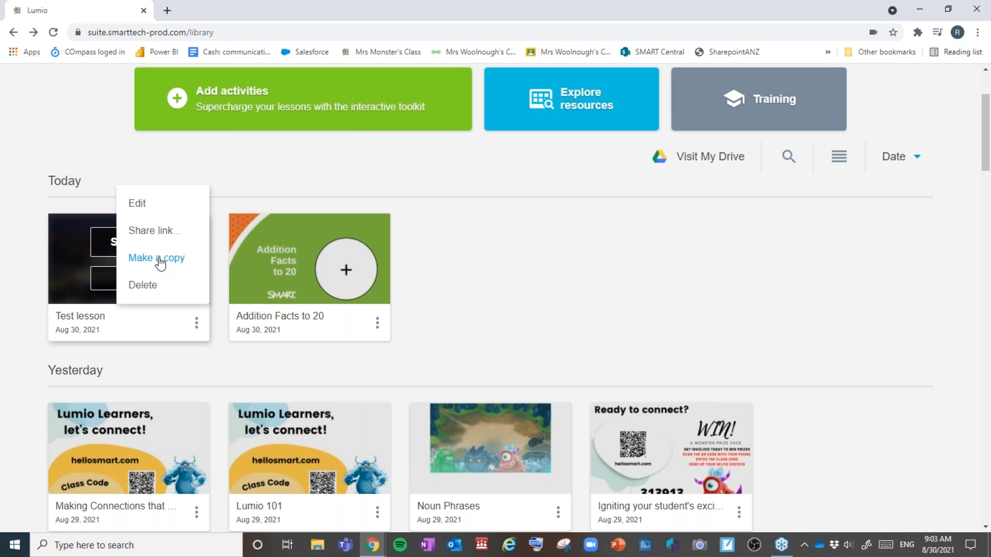
pyautogui.click(147, 232)
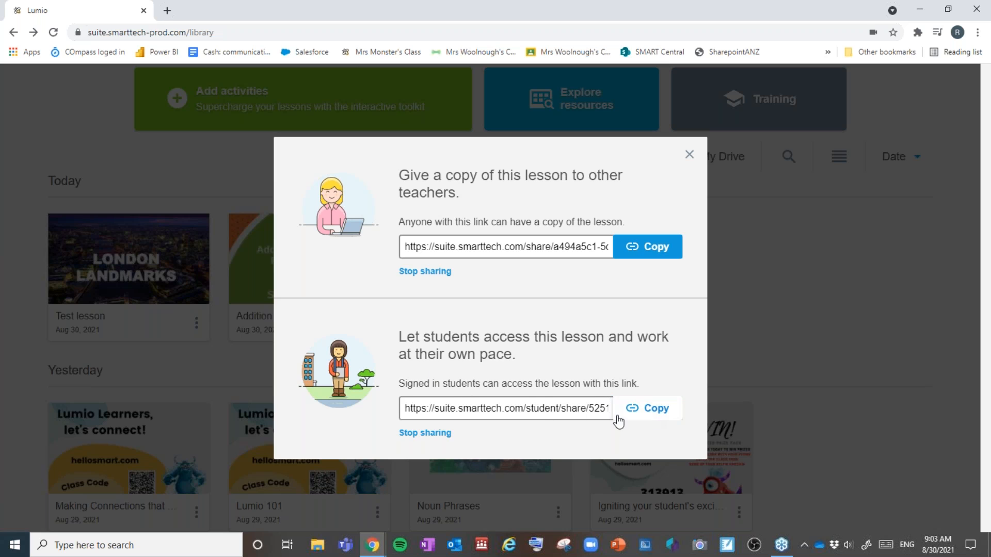
pyautogui.click(640, 413)
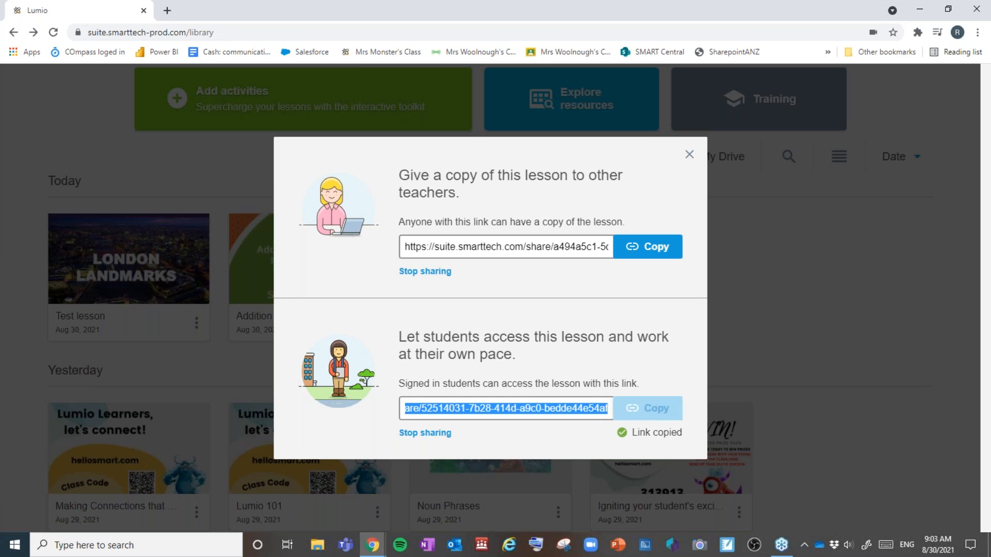
pyautogui.click(485, 52)
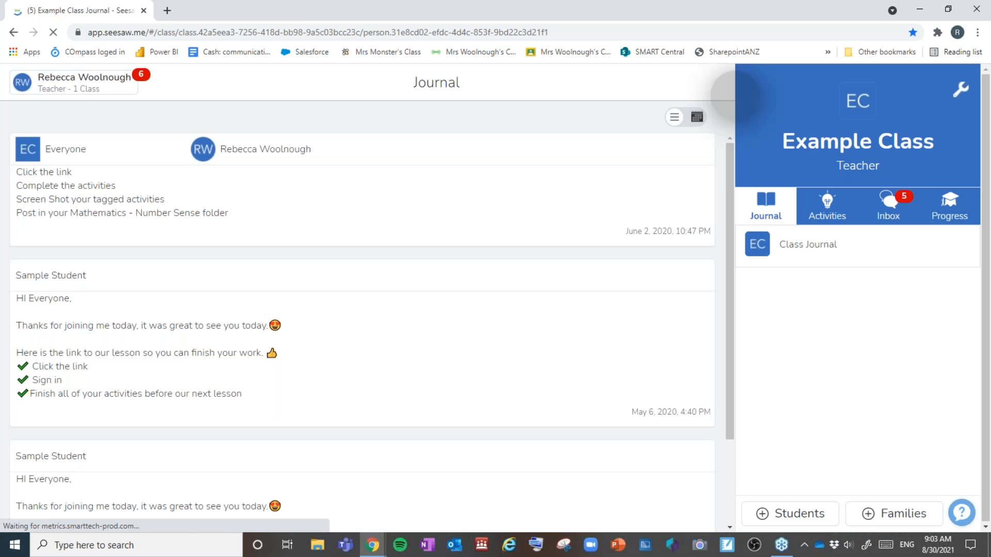
# Step: Create a Seesaw student-work link post containing the pasted Lumio lesson link
pyautogui.click(735, 95)
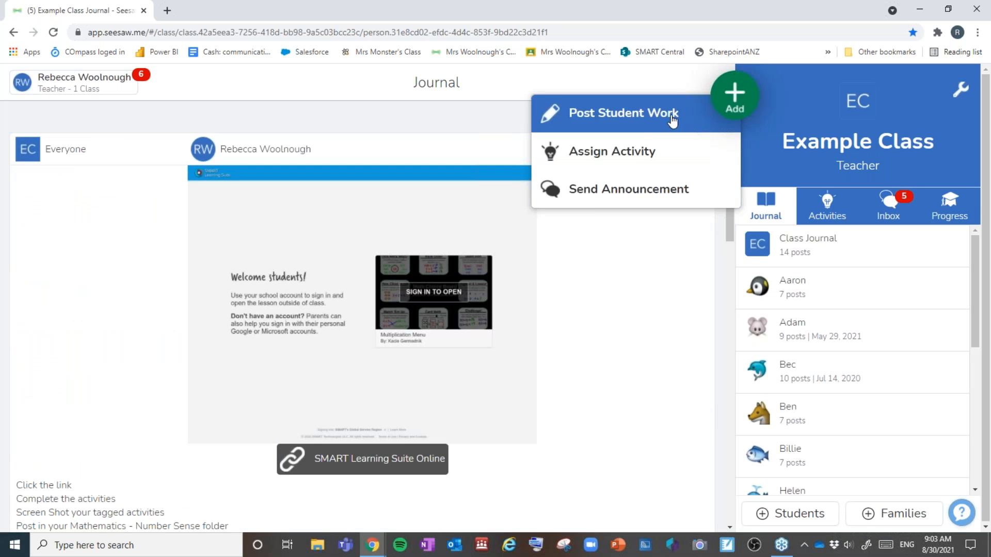
pyautogui.click(637, 134)
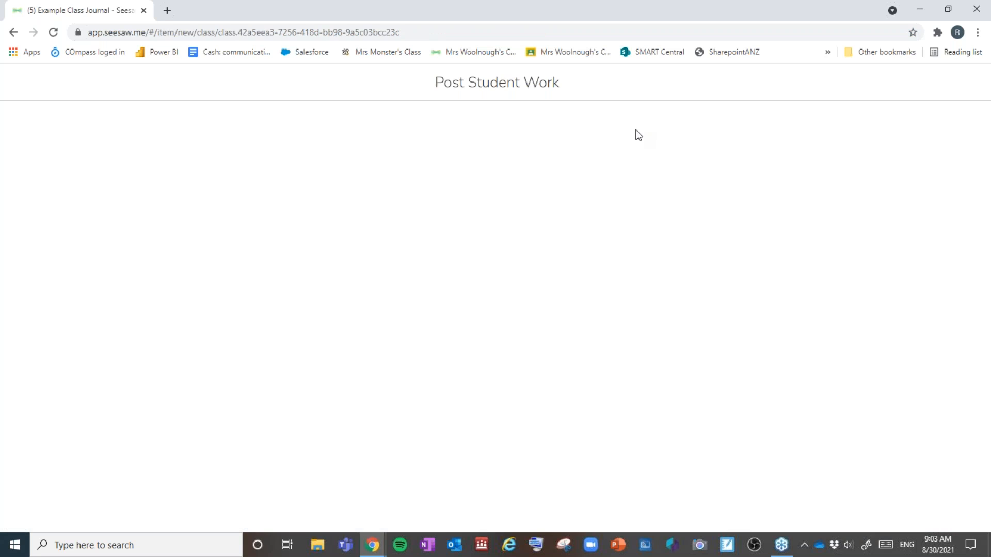
pyautogui.click(673, 406)
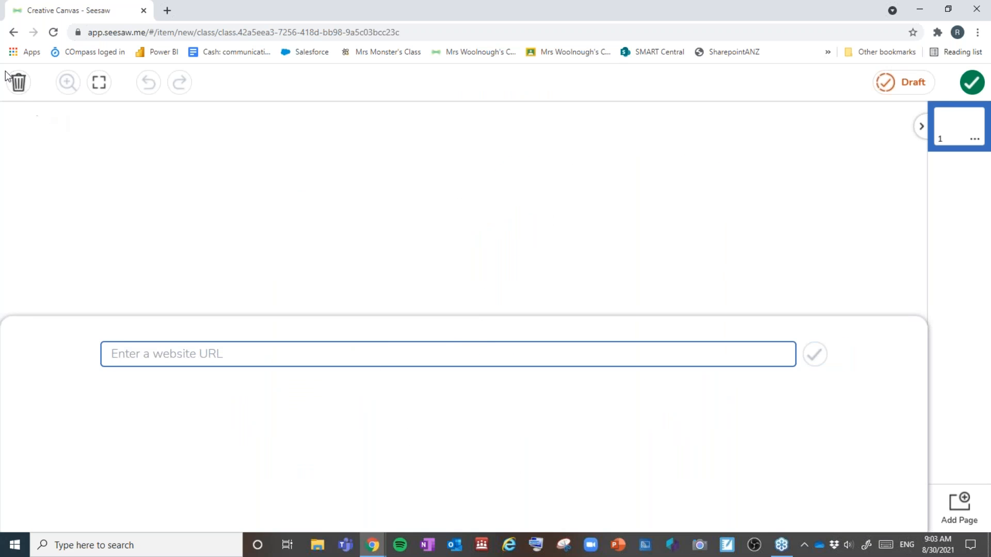
pyautogui.click(18, 82)
pyautogui.click(19, 87)
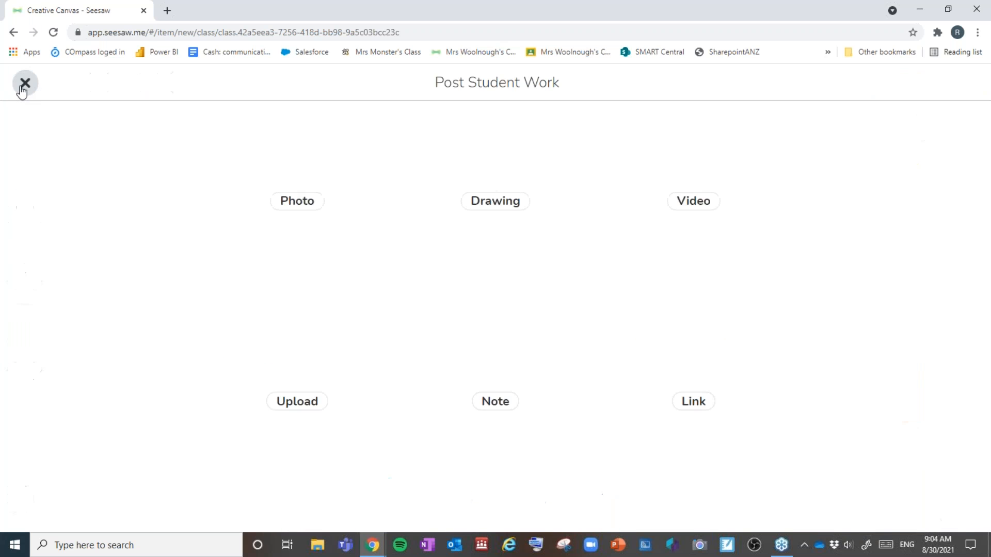
pyautogui.click(699, 415)
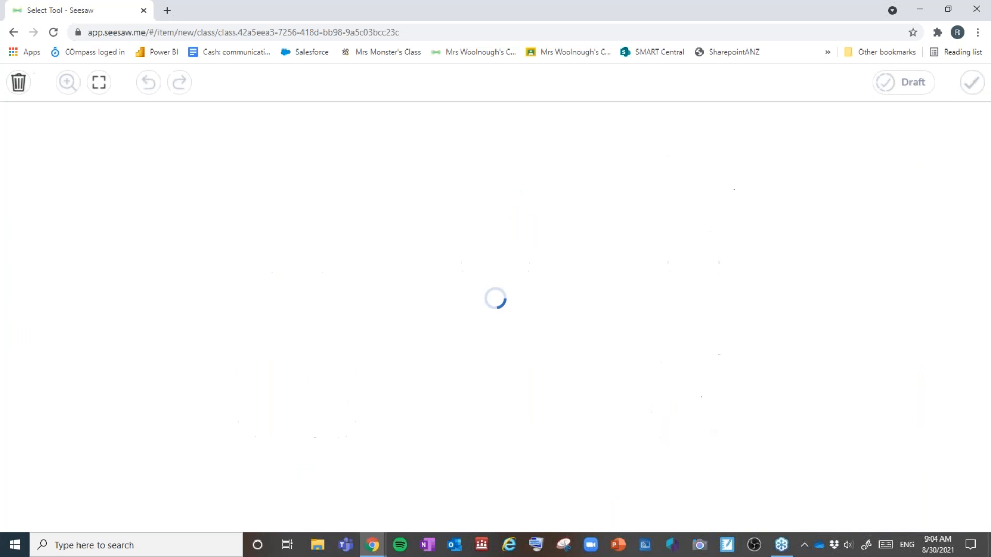
pyautogui.click(815, 363)
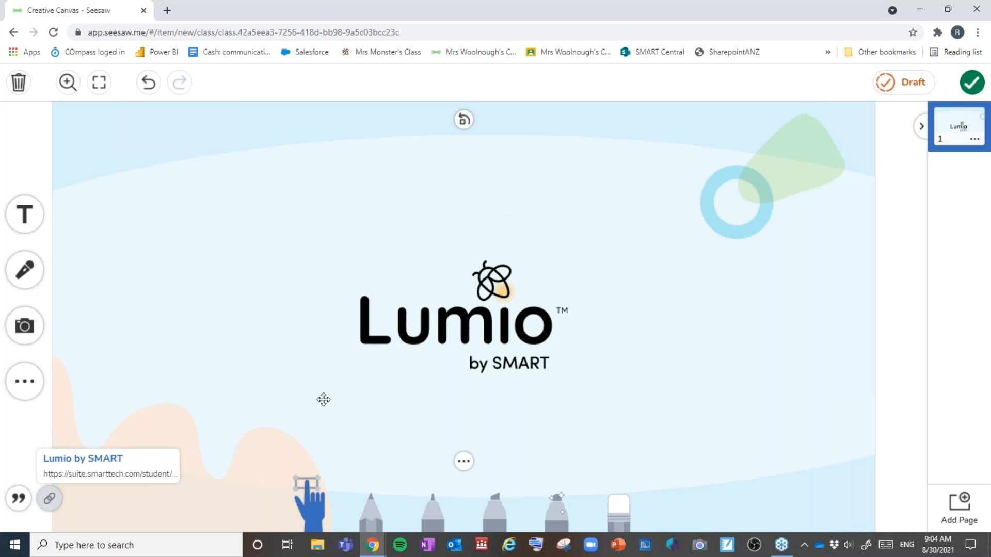
# Step: Tag all students, file the post under Literacy - Inferences, and publish it
pyautogui.click(971, 83)
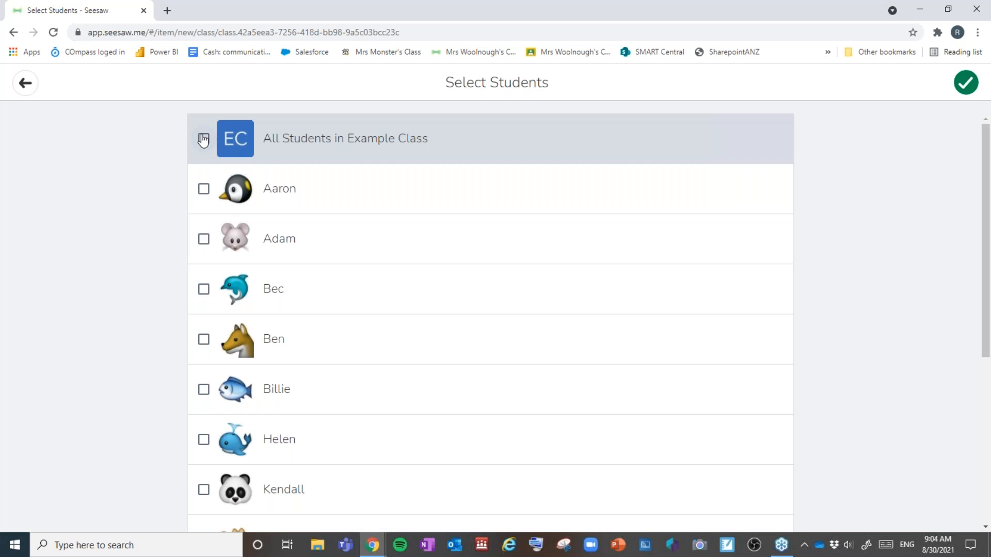
pyautogui.click(203, 138)
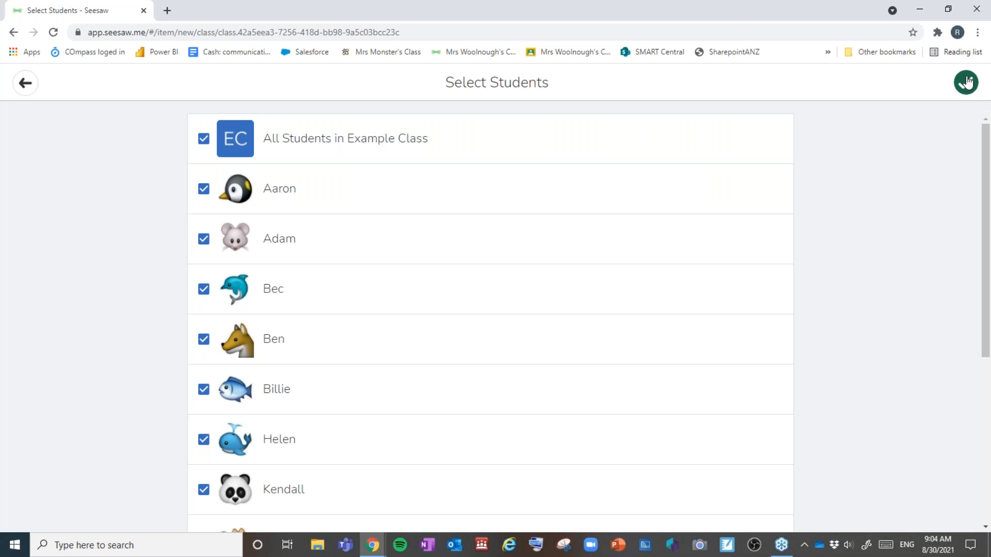
pyautogui.click(967, 83)
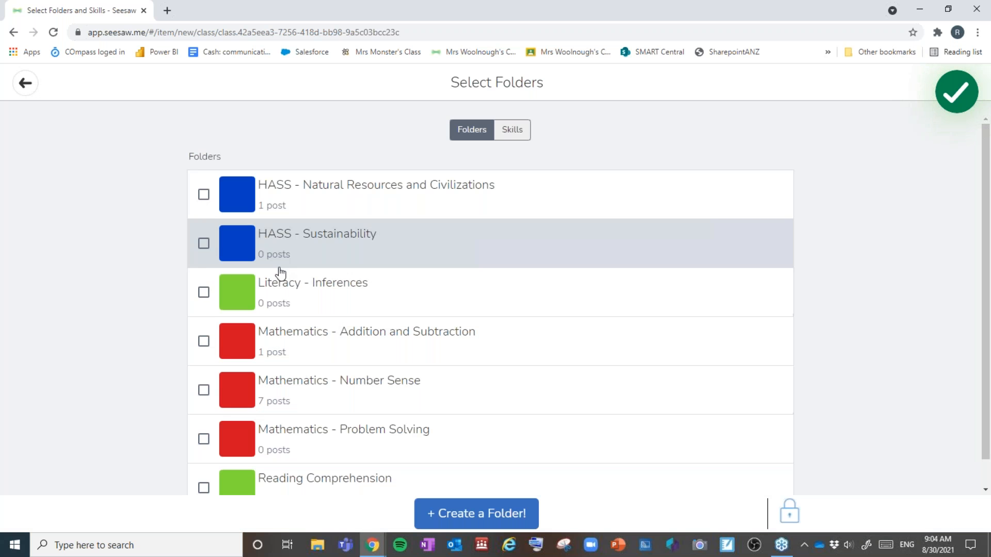
pyautogui.scroll(-1, 280, 272)
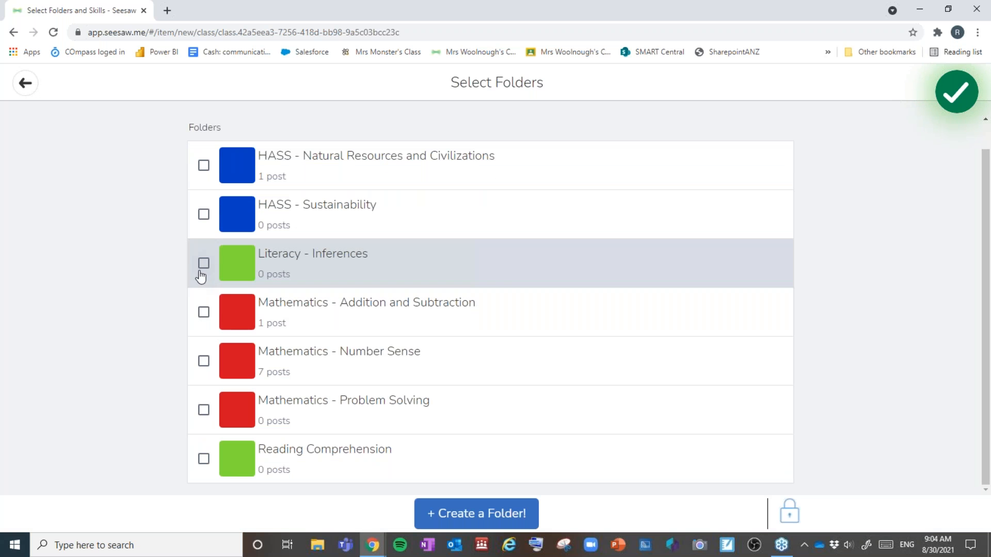
pyautogui.click(203, 267)
pyautogui.click(477, 514)
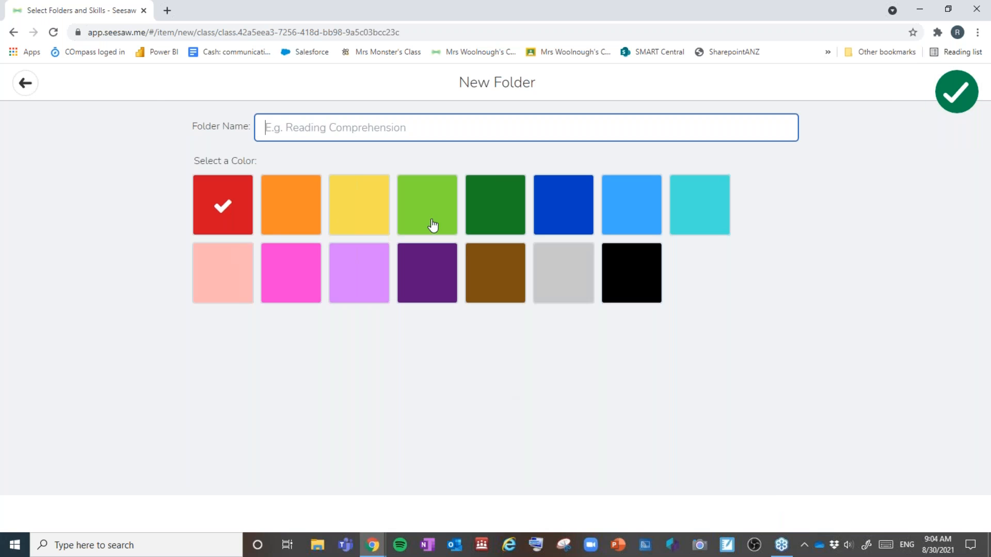
pyautogui.click(962, 89)
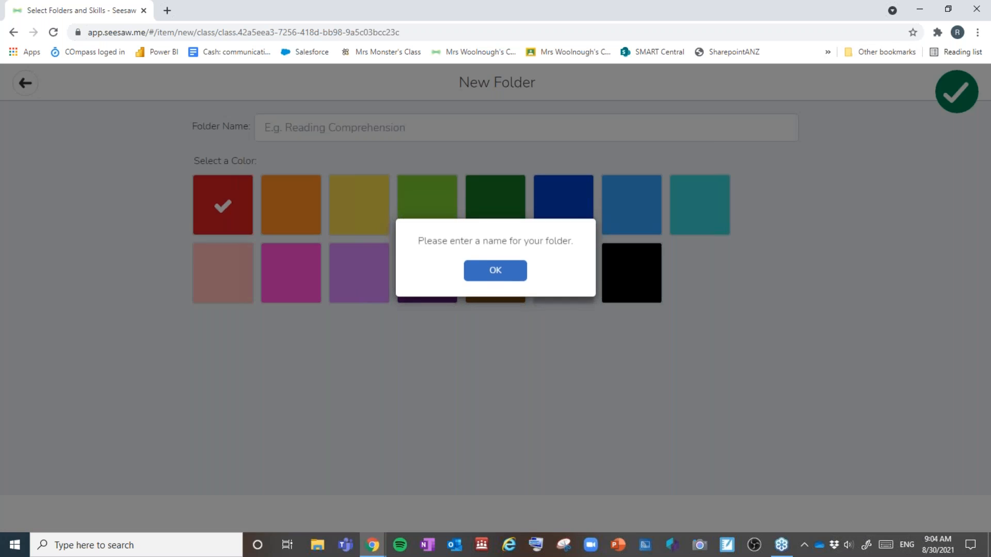
pyautogui.click(523, 277)
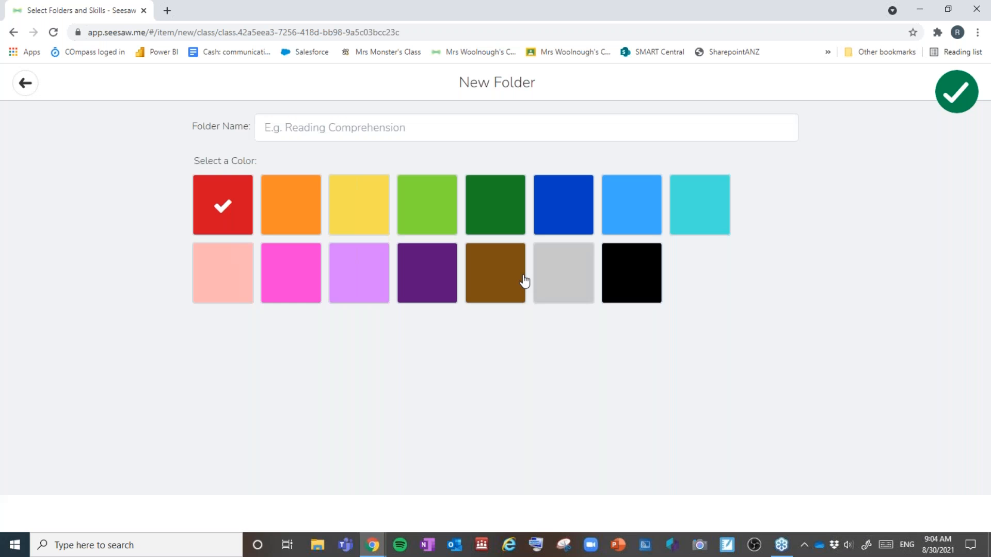
pyautogui.click(26, 83)
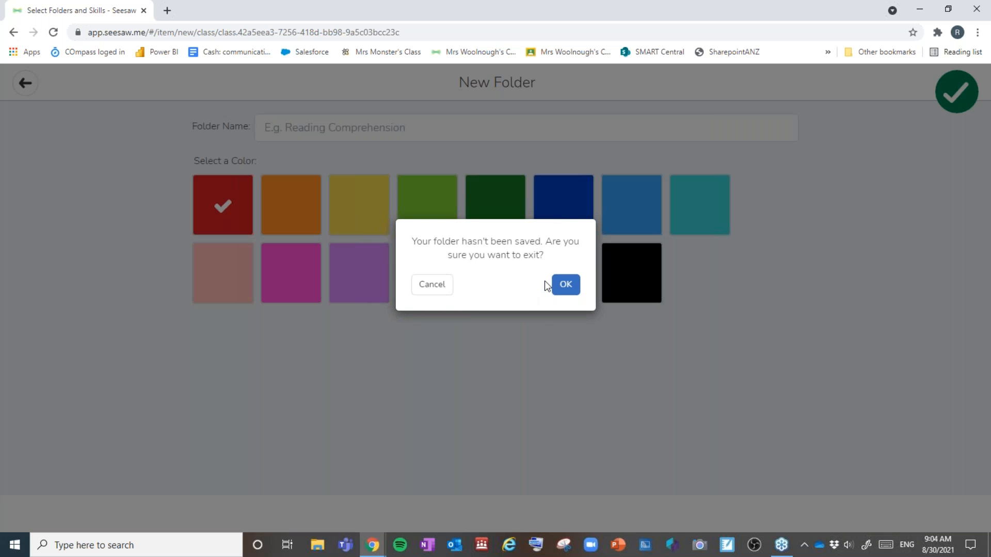
pyautogui.click(573, 287)
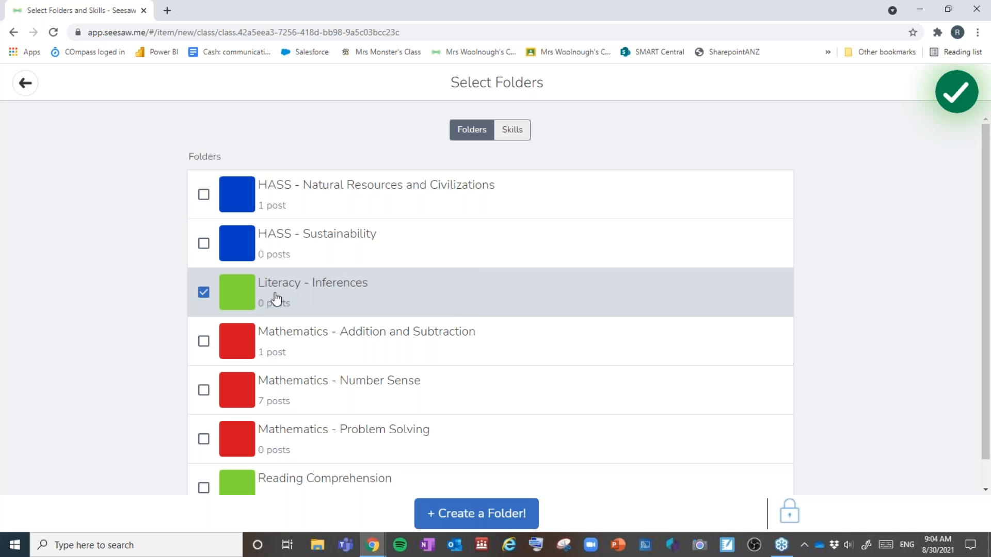
pyautogui.click(955, 92)
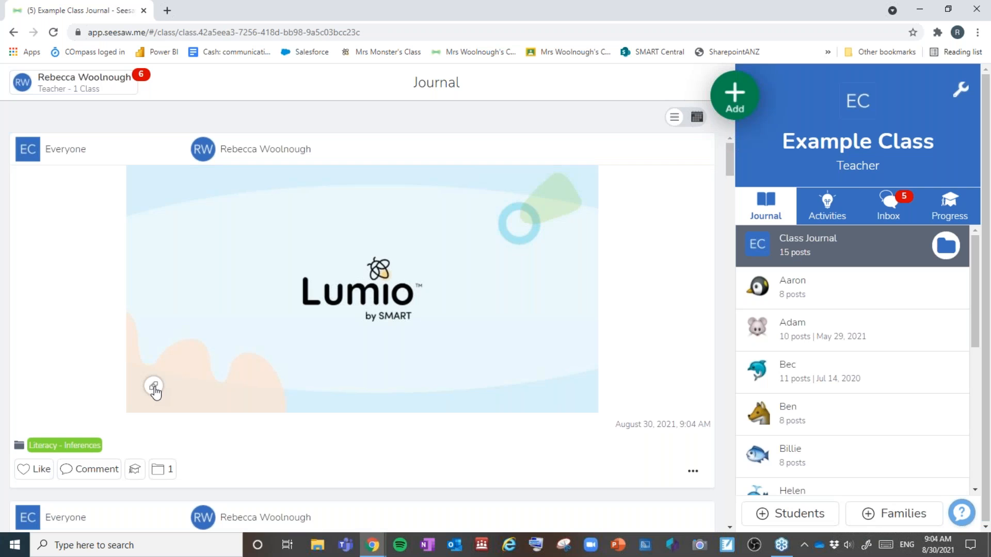
# Step: Start creating a new Seesaw activity for the class
pyautogui.click(735, 95)
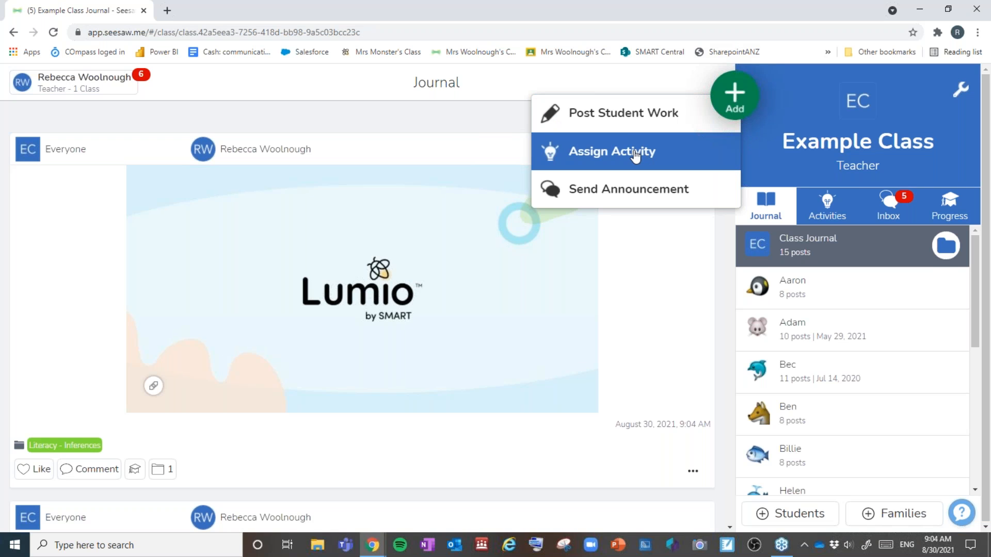
pyautogui.click(634, 154)
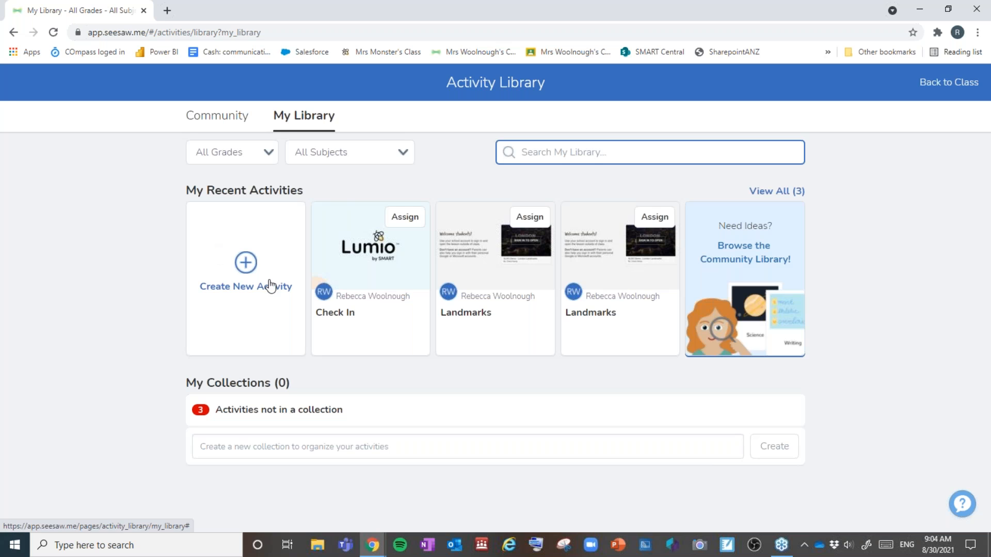
pyautogui.click(246, 266)
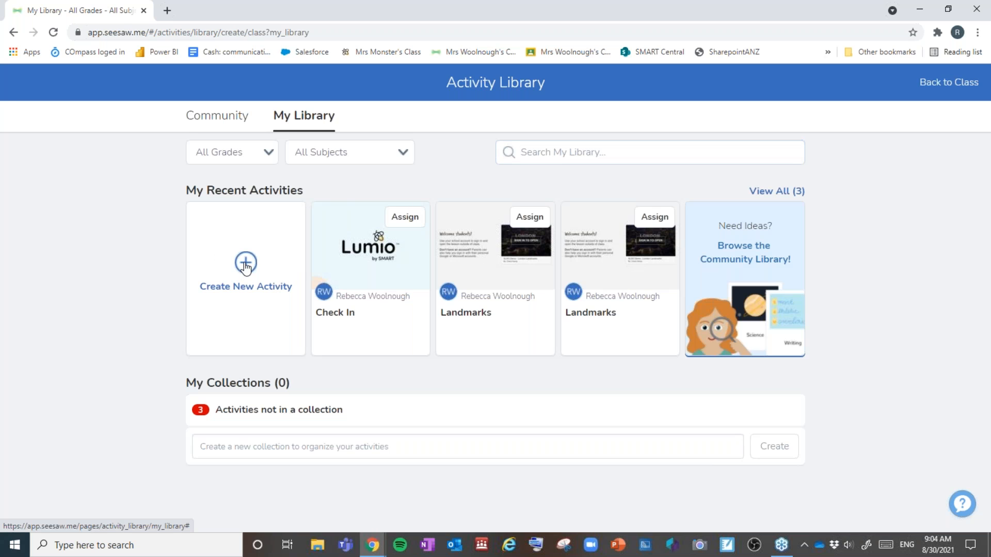
pyautogui.scroll(-3, 291, 432)
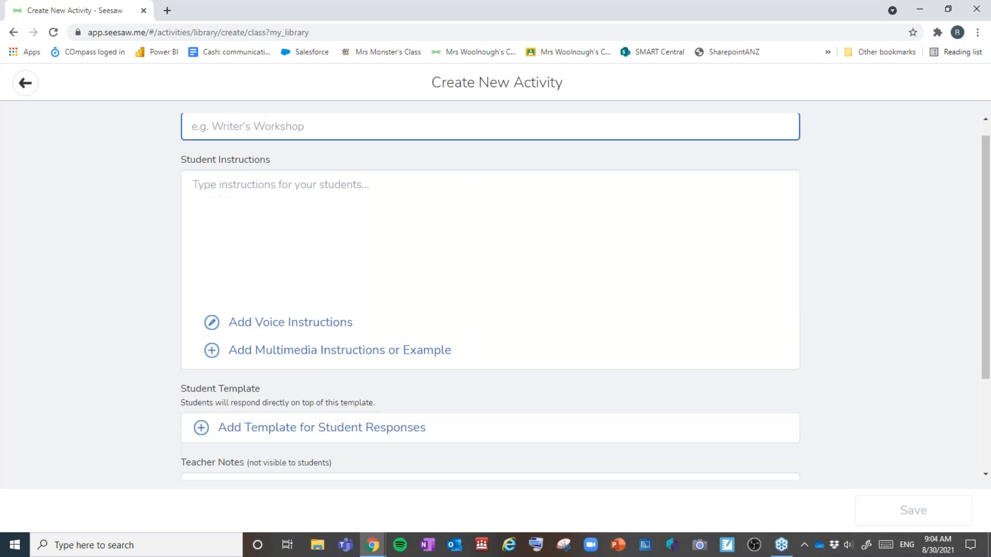
pyautogui.scroll(3, 290, 403)
pyautogui.scroll(-3, 297, 396)
pyautogui.scroll(3, 299, 396)
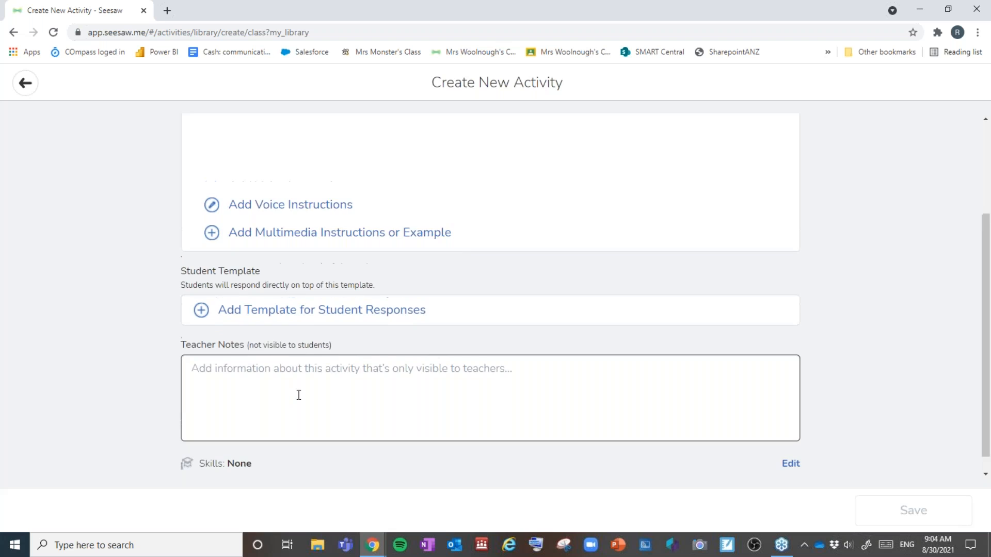
# Step: Add the pasted Lumio link as multimedia instructions, then leave Seesaw for Google Classroom
pyautogui.click(273, 233)
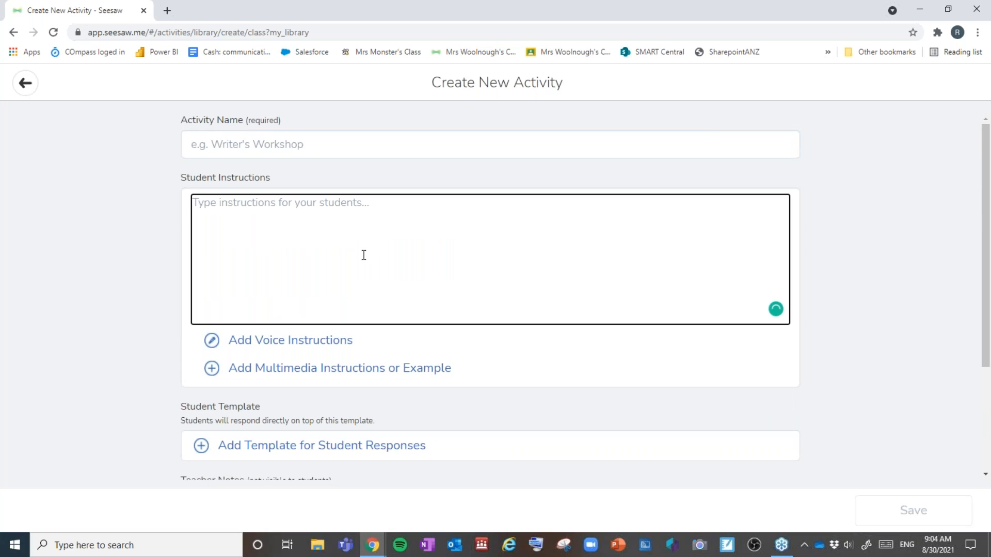
pyautogui.click(213, 368)
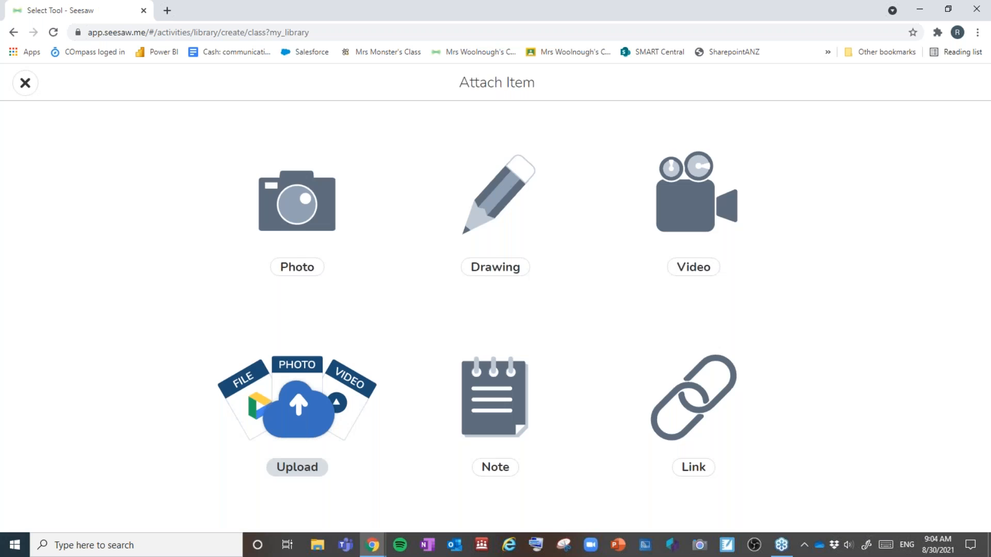
pyautogui.click(717, 401)
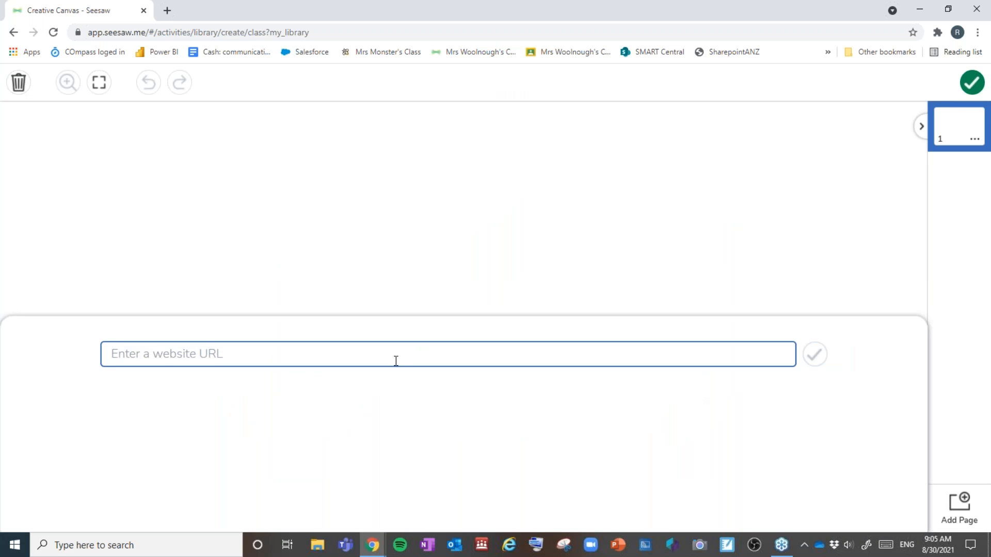
pyautogui.click(815, 354)
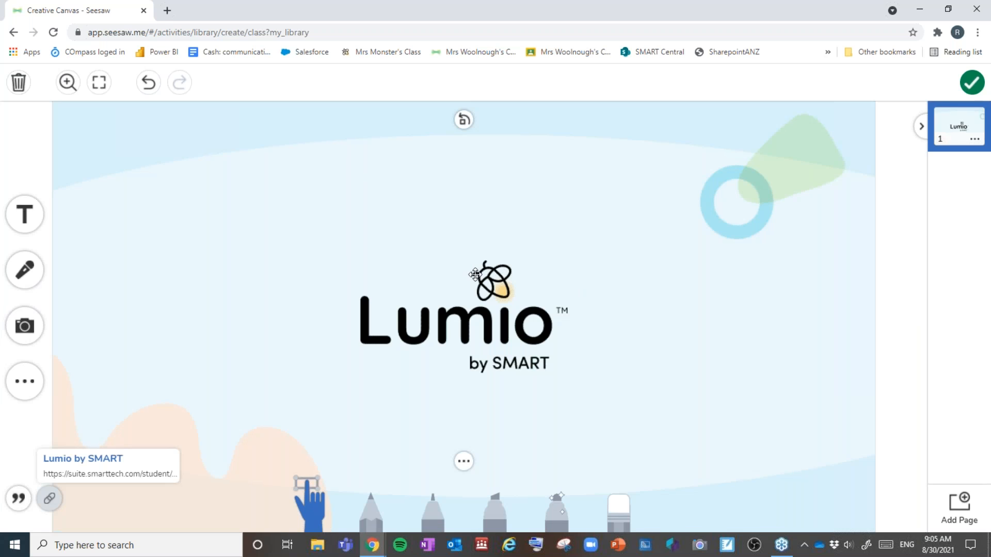
pyautogui.click(580, 51)
pyautogui.click(574, 114)
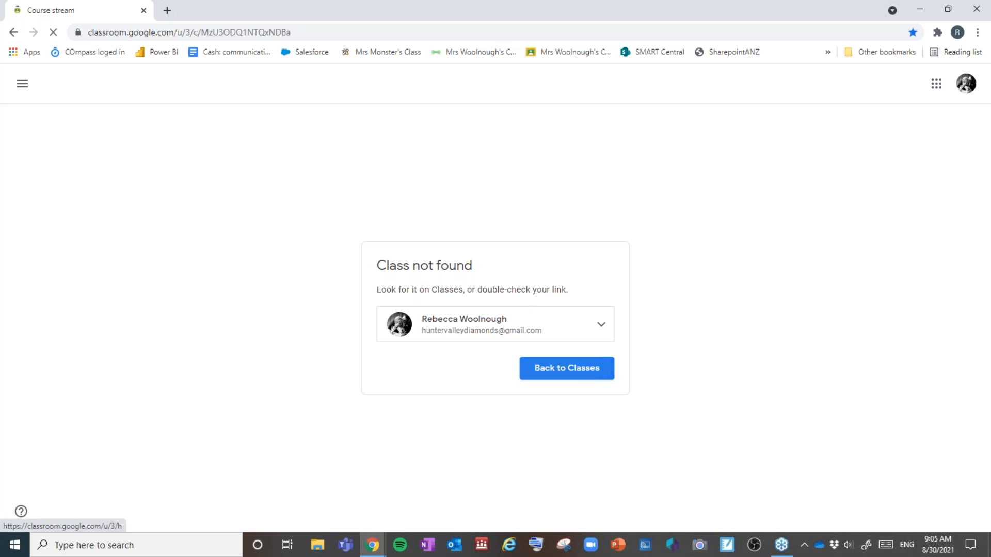
# Step: Switch to the class-owner account and start a Classwork assignment with the pasted Lumio link
pyautogui.click(533, 323)
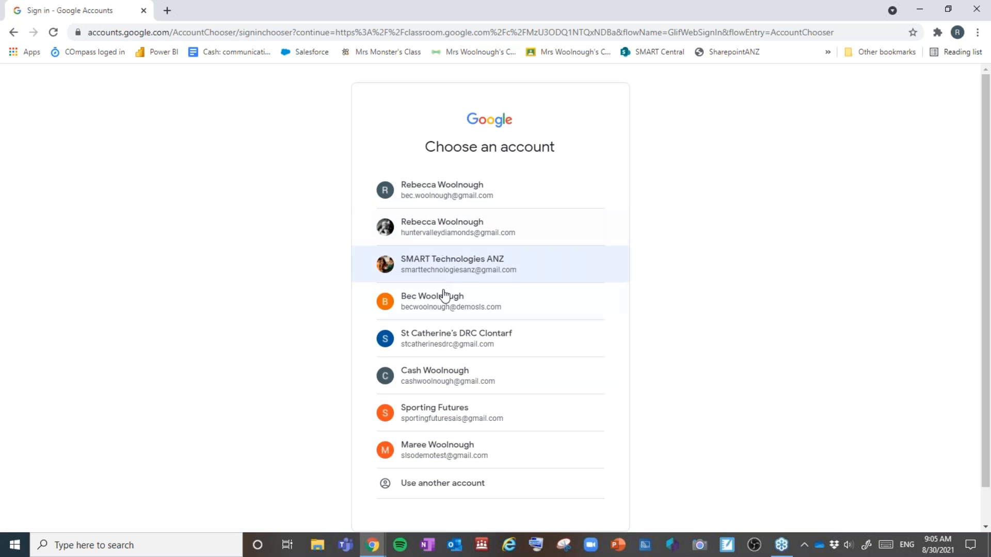
pyautogui.click(444, 308)
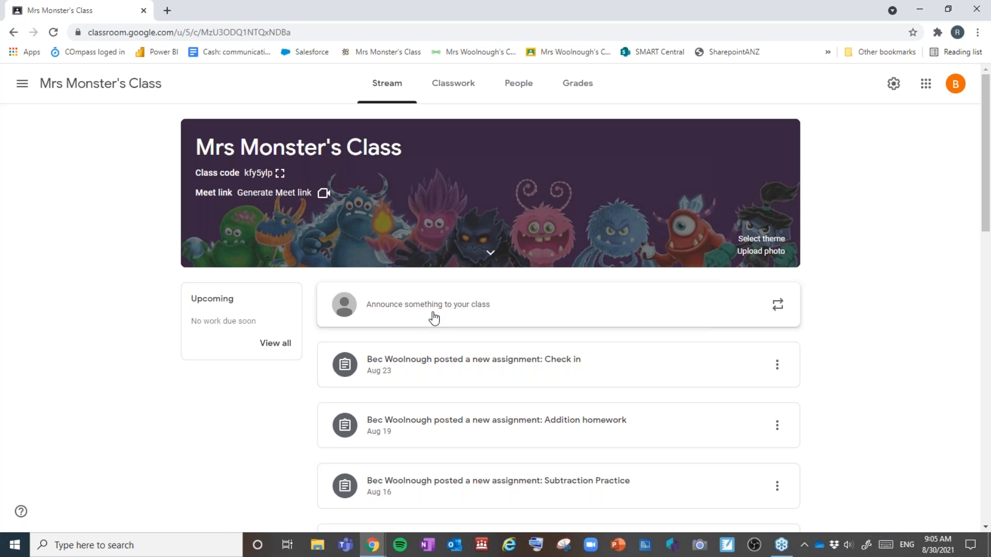
pyautogui.click(451, 84)
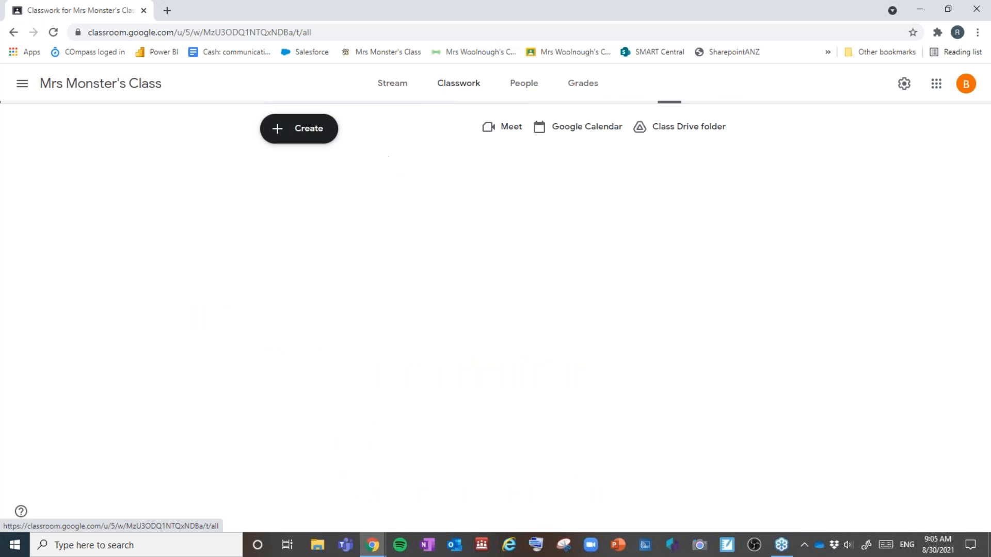
pyautogui.click(282, 128)
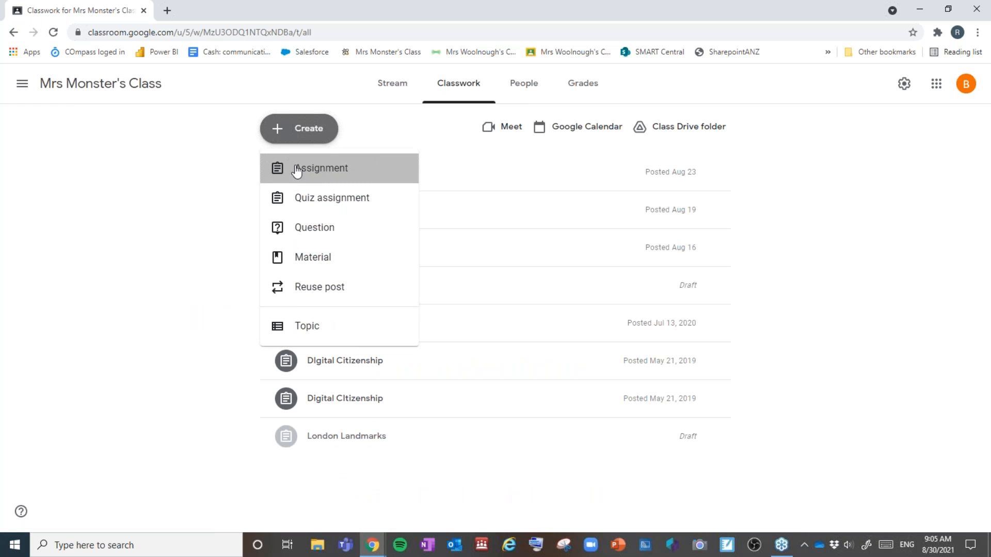
pyautogui.click(297, 171)
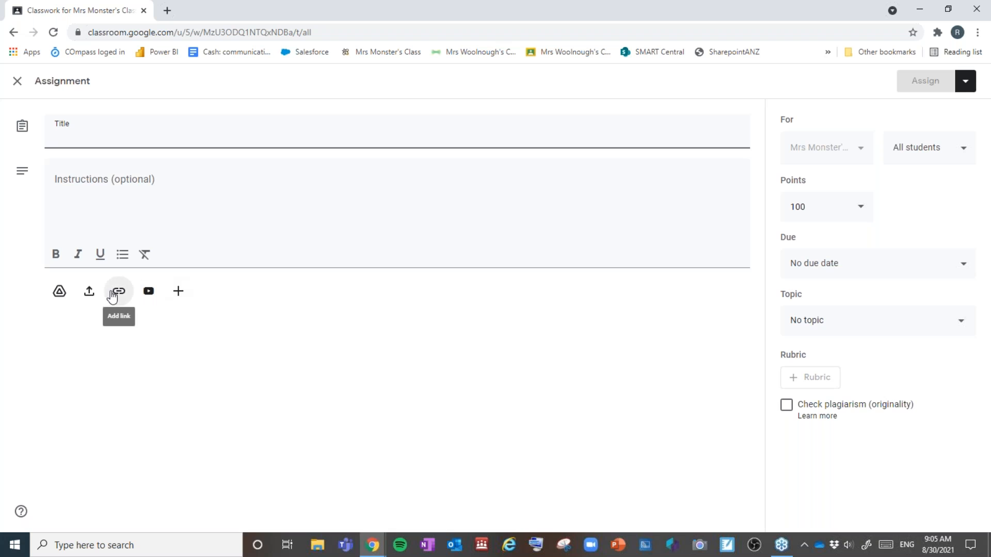
pyautogui.click(118, 291)
pyautogui.hotkey('ctrl', 'v')
pyautogui.click(531, 342)
# Step: Title the assignment 'Math', add instructions 'Click the link below and have fun!', and assign it
pyautogui.click(281, 134)
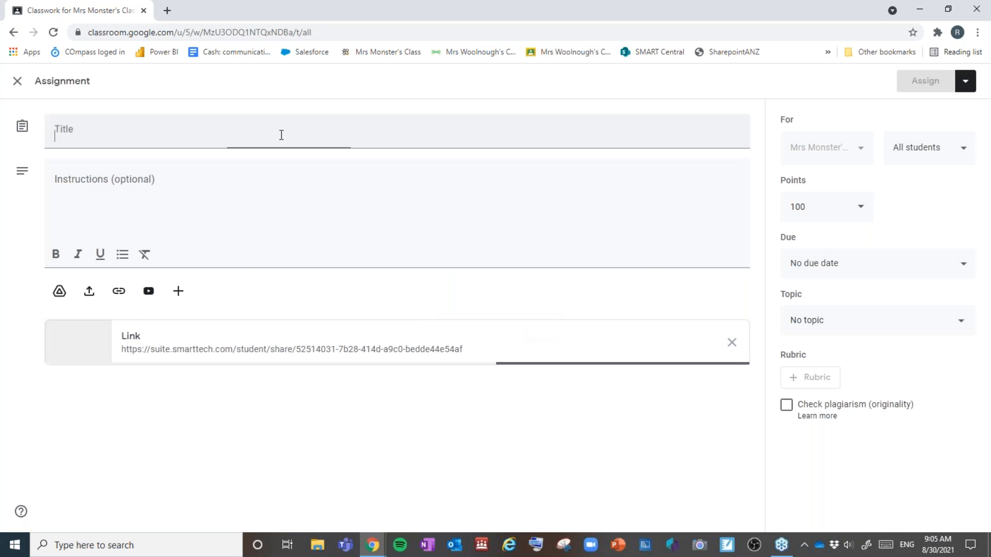
pyautogui.write('Math')
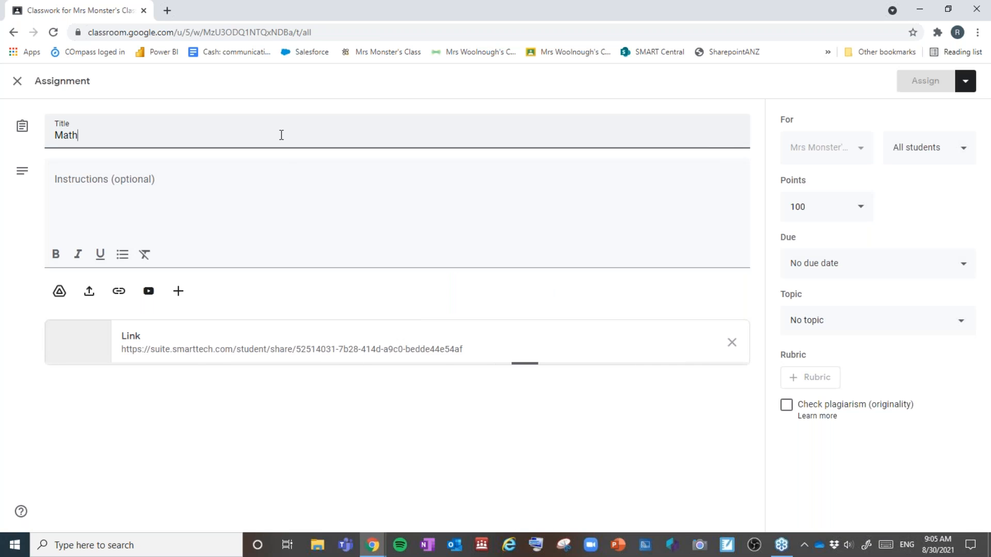
pyautogui.click(234, 170)
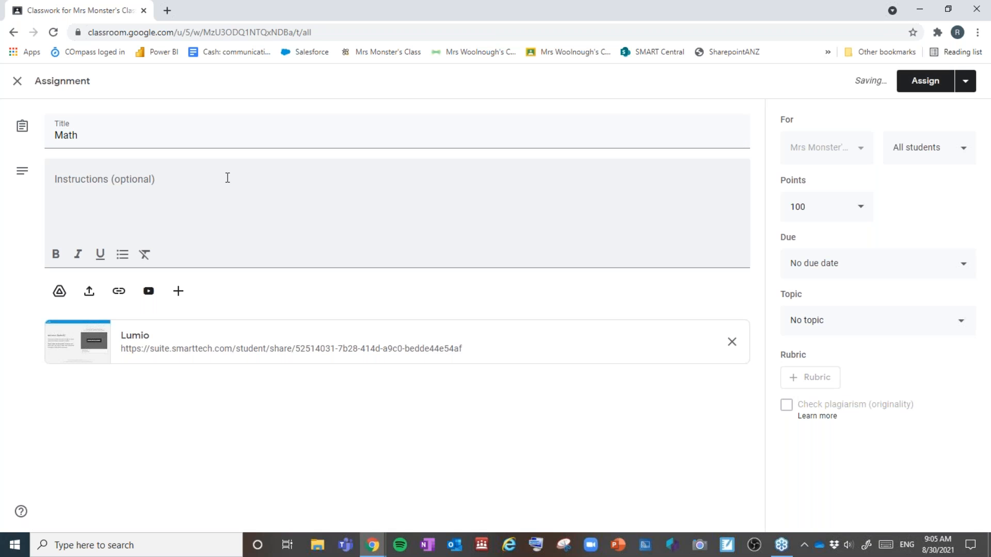
pyautogui.click(227, 178)
pyautogui.write('Click the link below and have fun!')
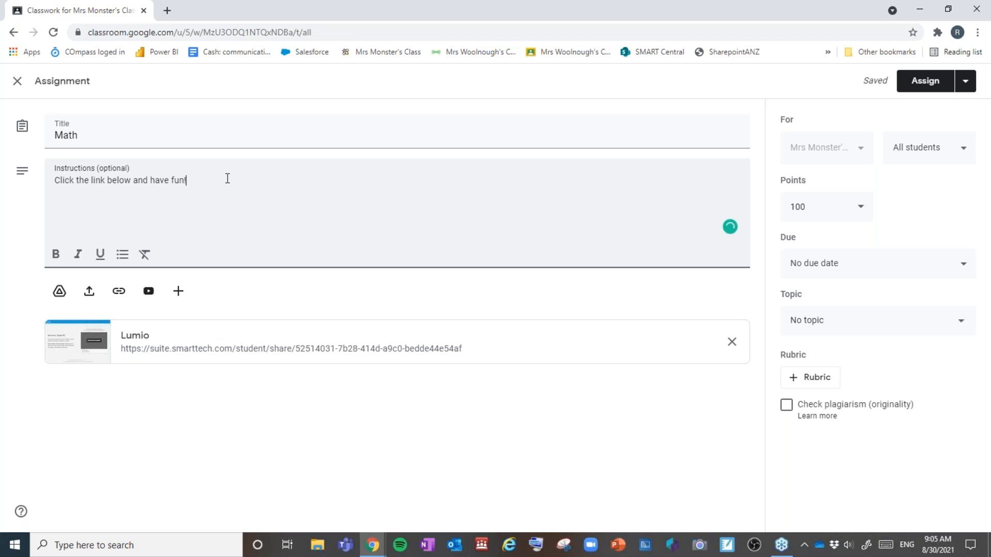
pyautogui.click(925, 82)
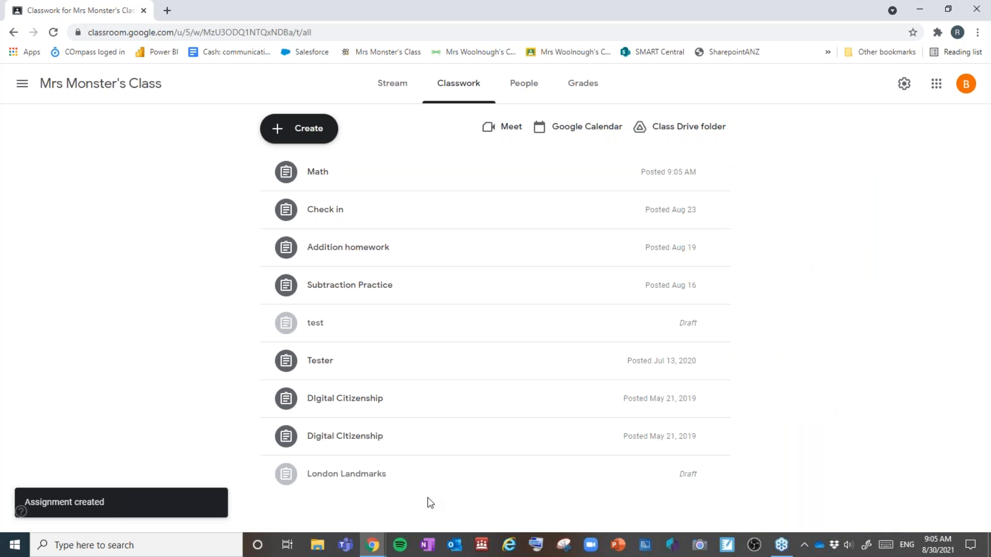
# Step: Return to the Classwork browser window and open the Mrs Monster's Class Lumio library
pyautogui.click(379, 546)
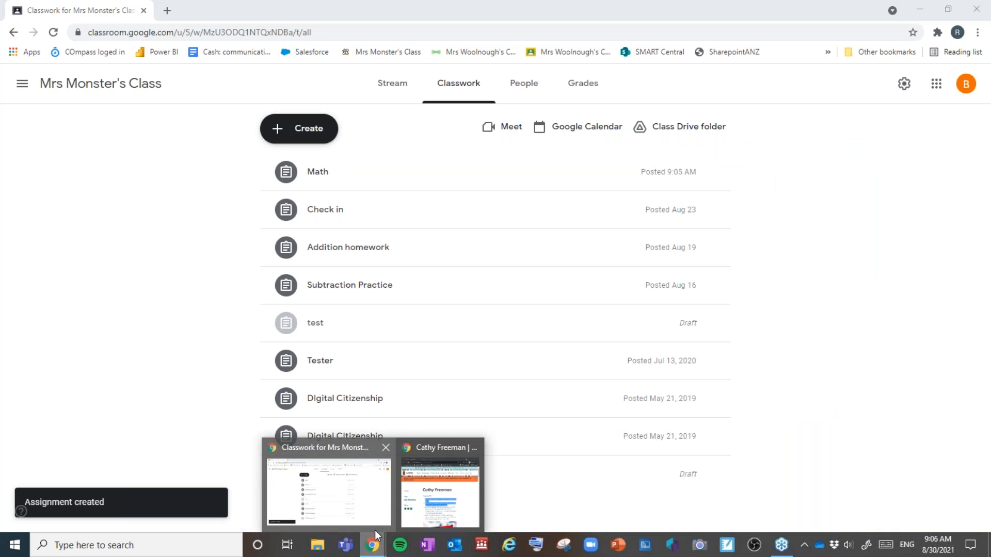
pyautogui.click(367, 513)
pyautogui.click(377, 54)
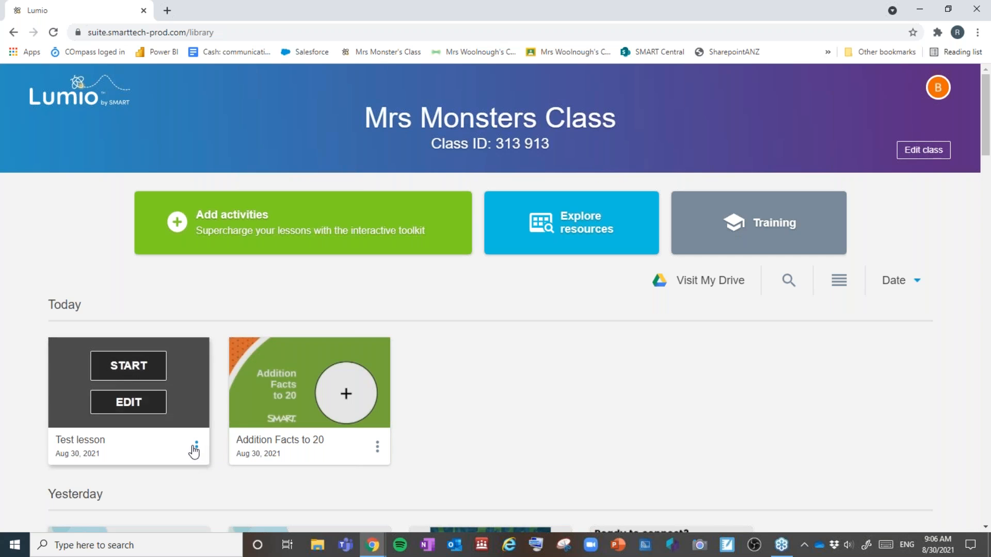
# Step: Copy the Test lesson's teacher share link and close the sharing window
pyautogui.click(197, 447)
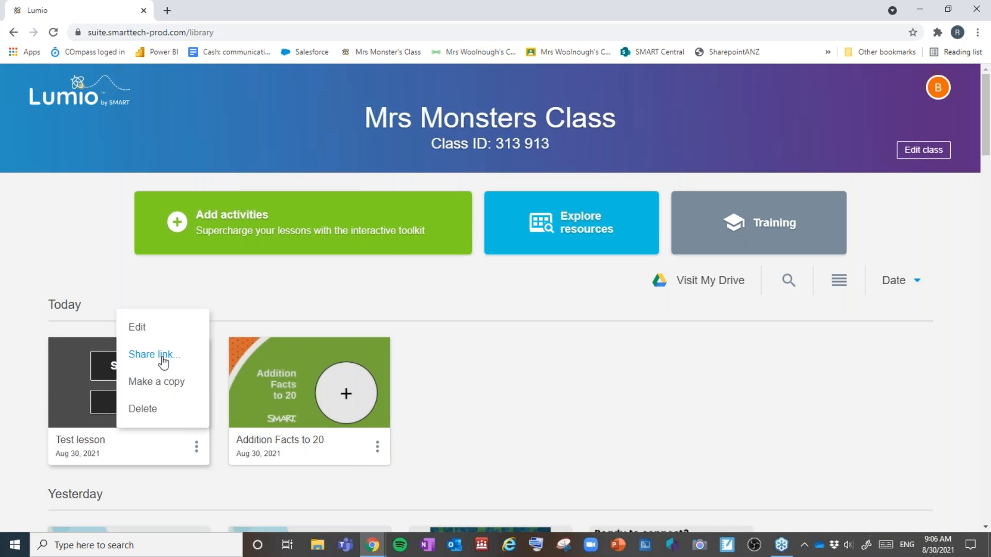
pyautogui.click(162, 357)
pyautogui.click(665, 247)
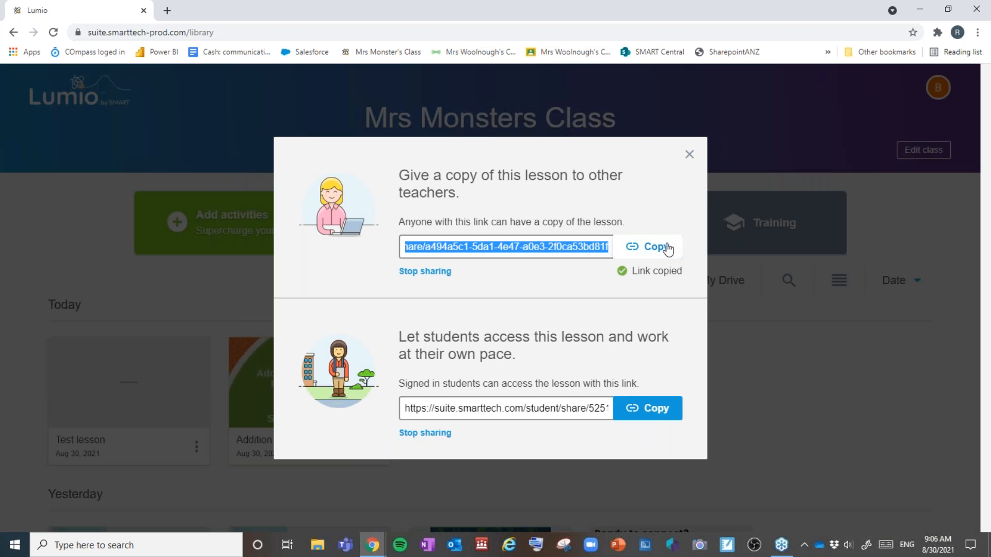
pyautogui.click(690, 157)
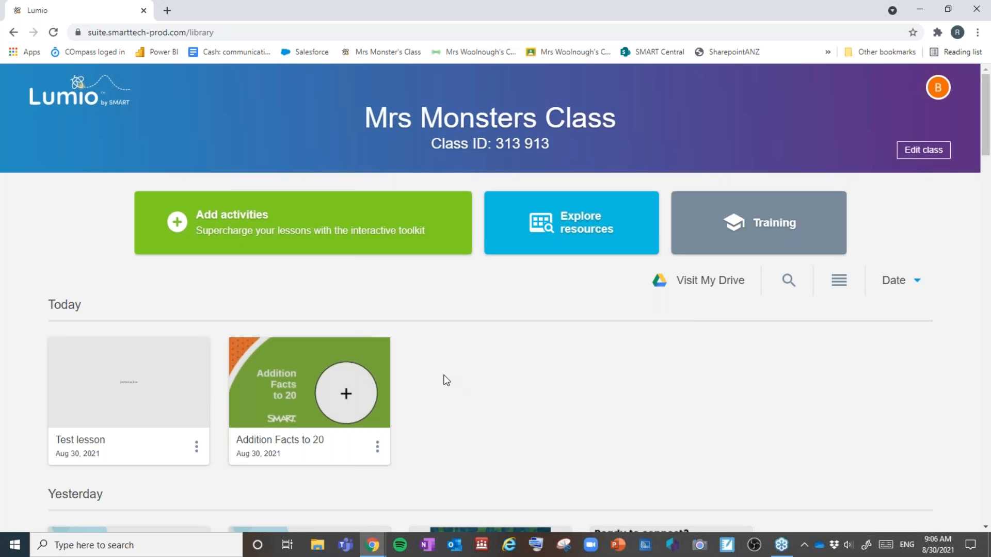
pyautogui.scroll(-3, 442, 380)
pyautogui.scroll(1, 310, 413)
pyautogui.scroll(-1, 210, 452)
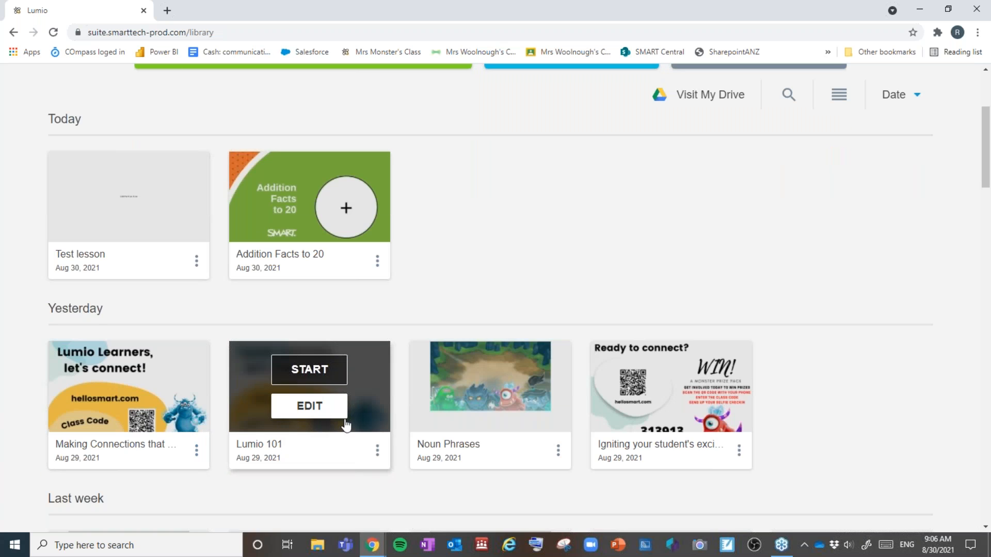
# Step: Open the Lumio 101 lesson in the editor and show its page thumbnails
pyautogui.click(381, 428)
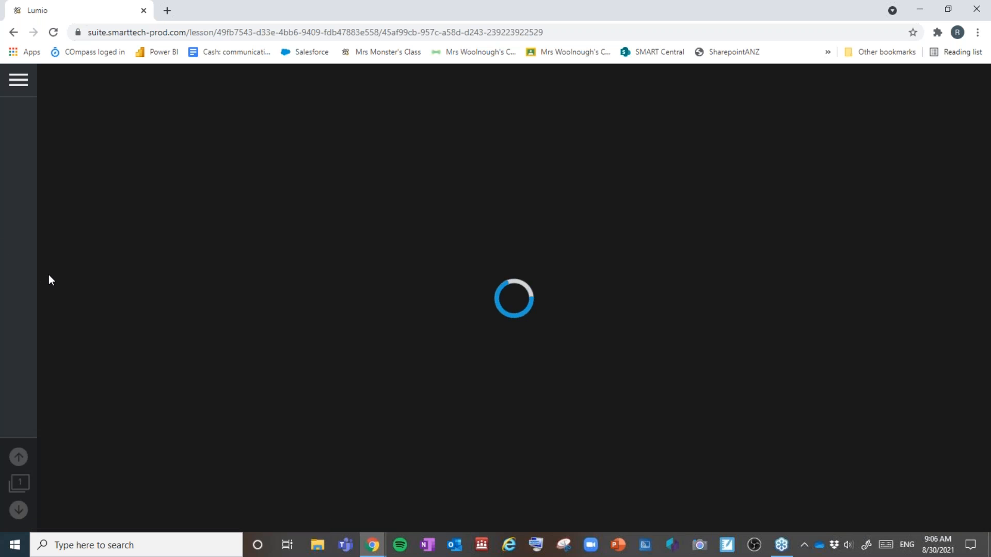
pyautogui.click(20, 491)
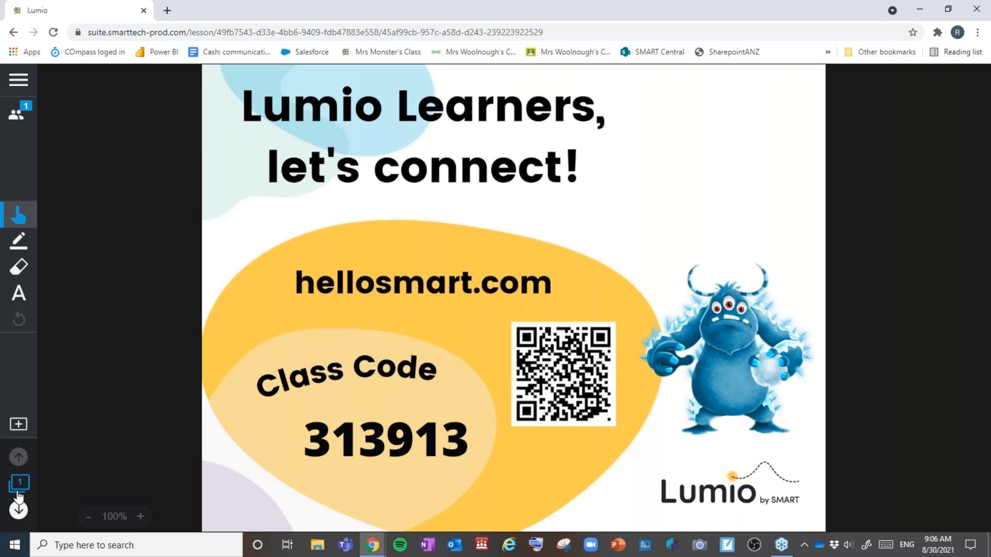
pyautogui.scroll(-4, 110, 351)
pyautogui.scroll(-9, 111, 356)
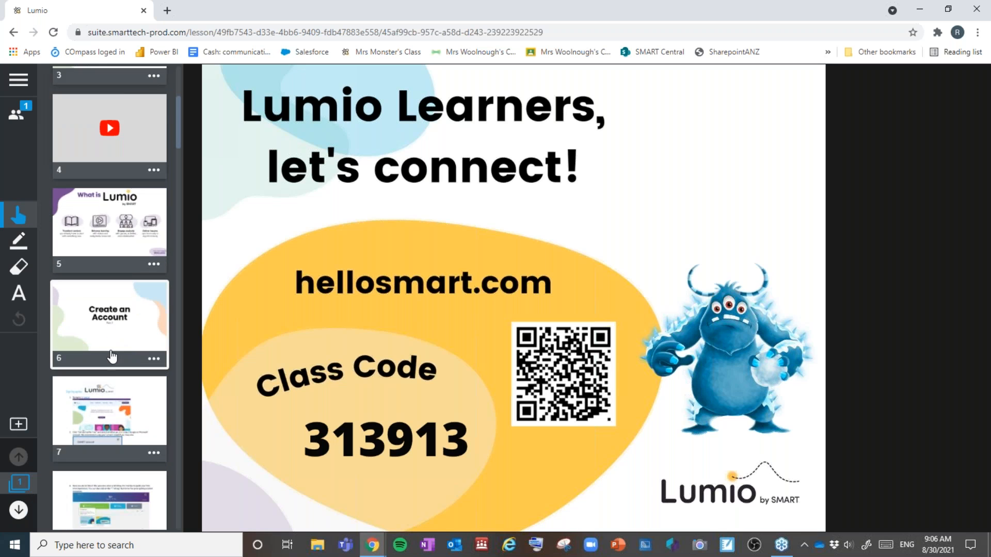
pyautogui.scroll(-4, 111, 355)
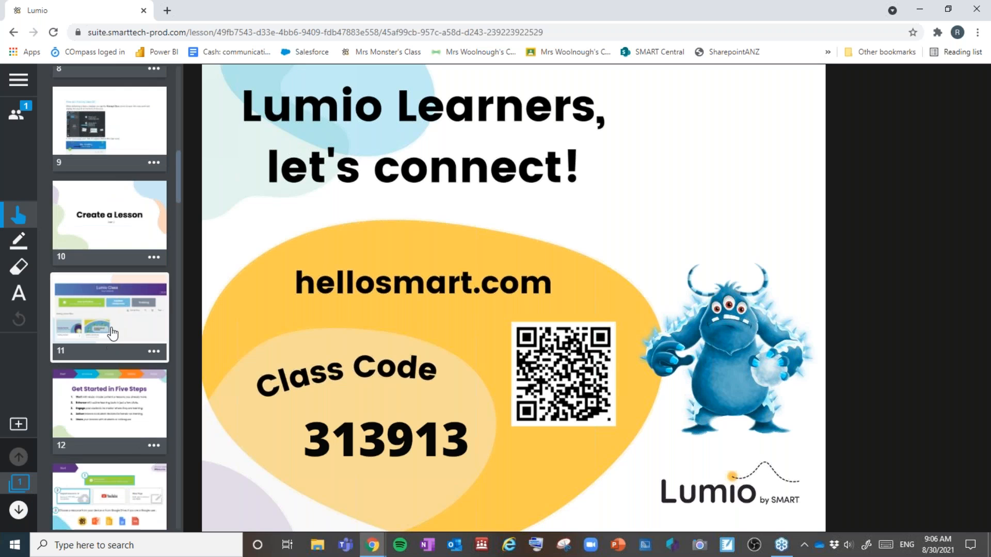
# Step: Step through pages 13, 14, 15 and 16 of Lumio 101
pyautogui.click(118, 388)
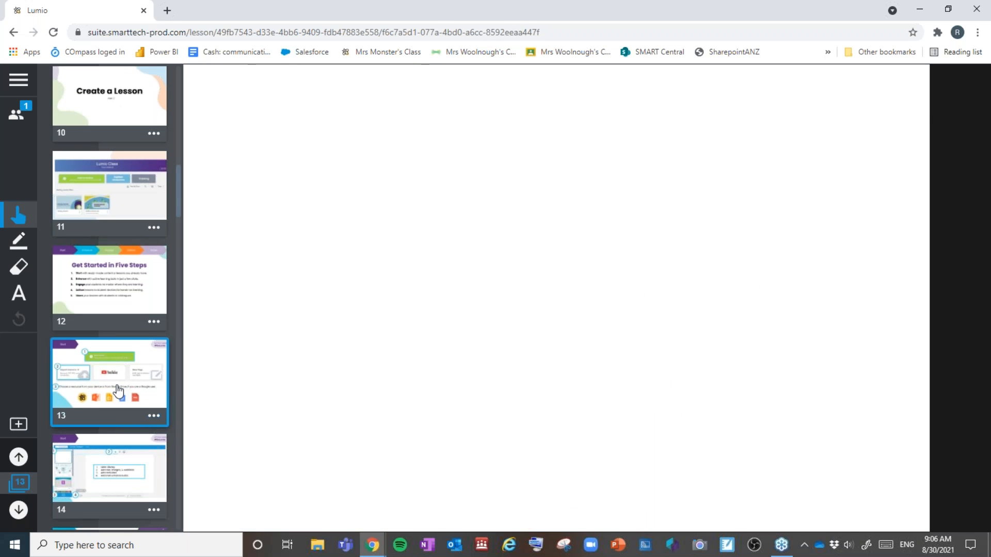
pyautogui.scroll(-1, 118, 391)
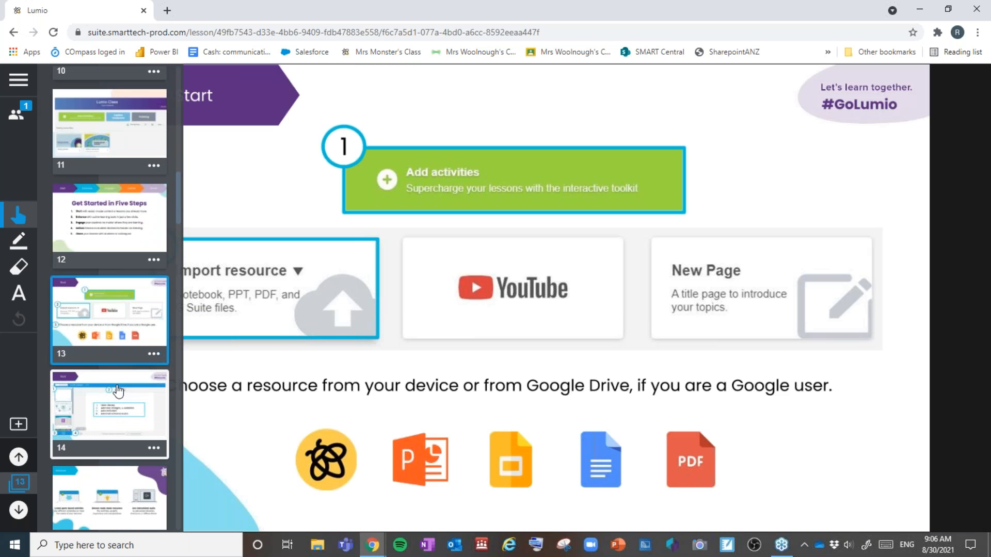
pyautogui.click(135, 415)
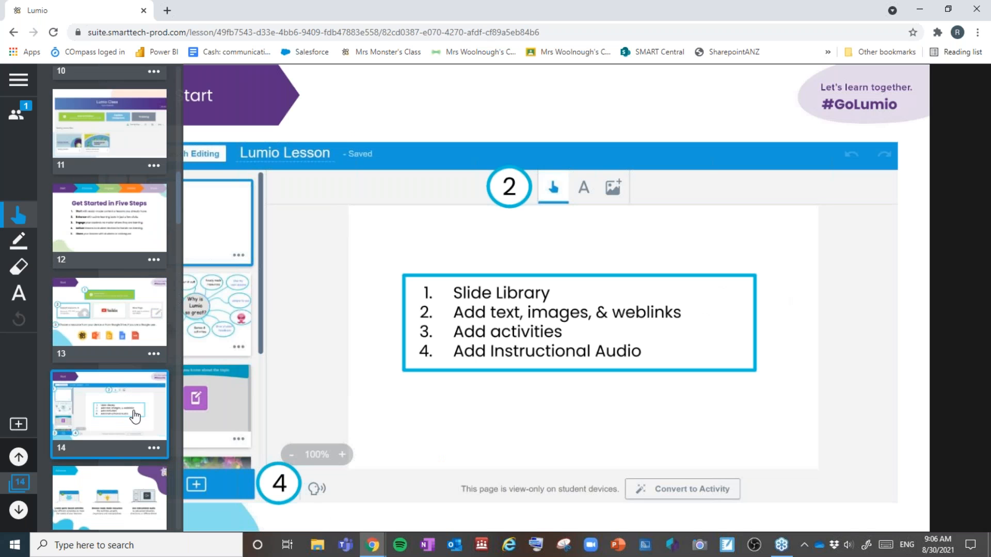
pyautogui.scroll(-1, 134, 416)
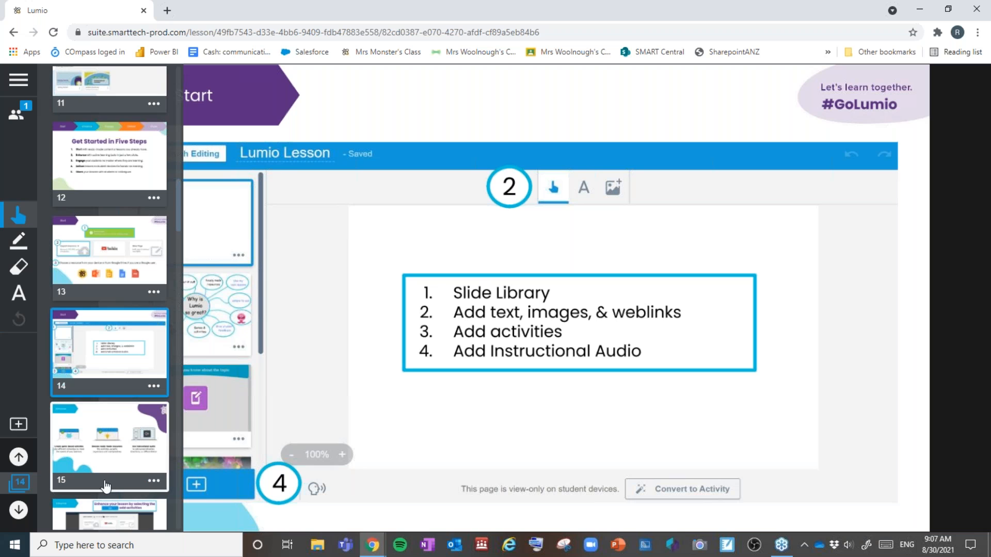
pyautogui.click(107, 448)
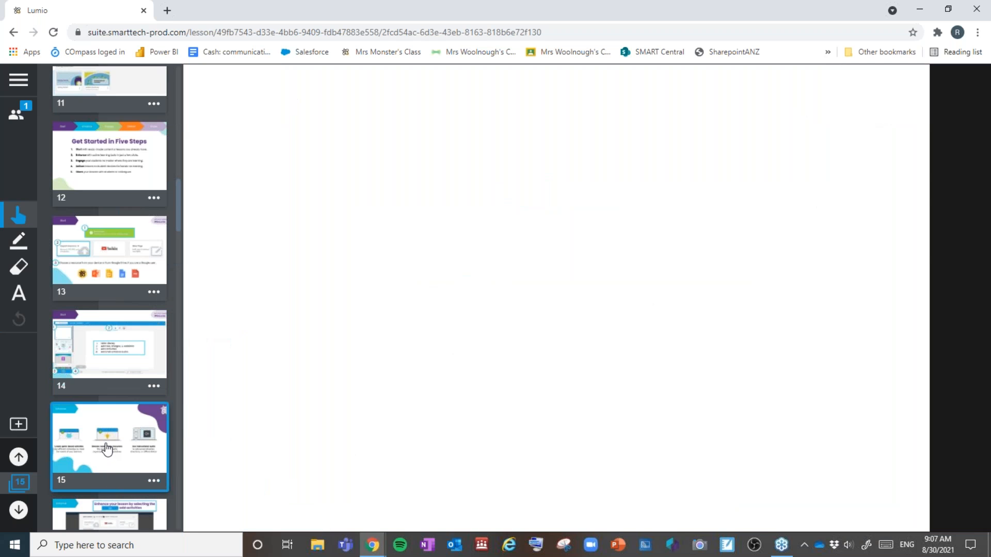
pyautogui.scroll(-2, 107, 448)
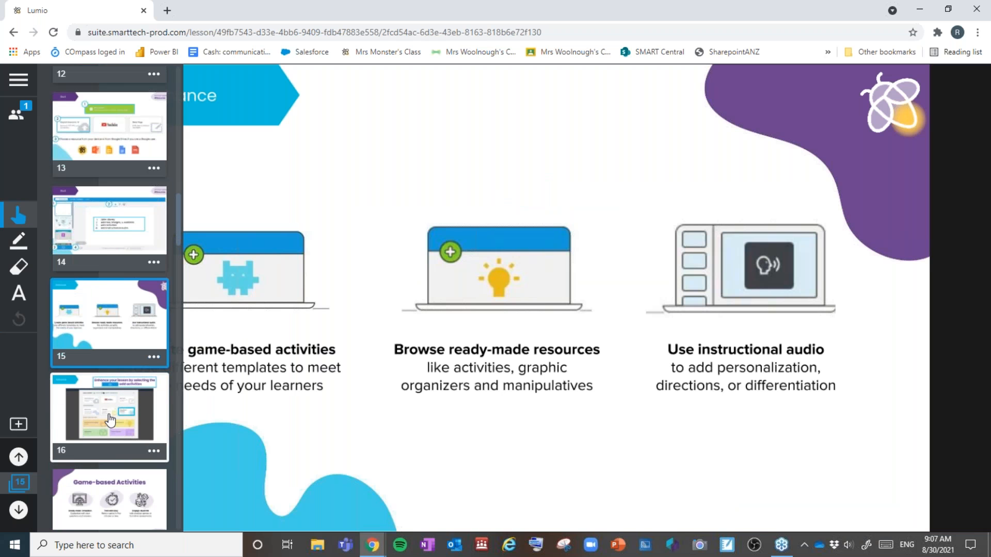
pyautogui.click(110, 420)
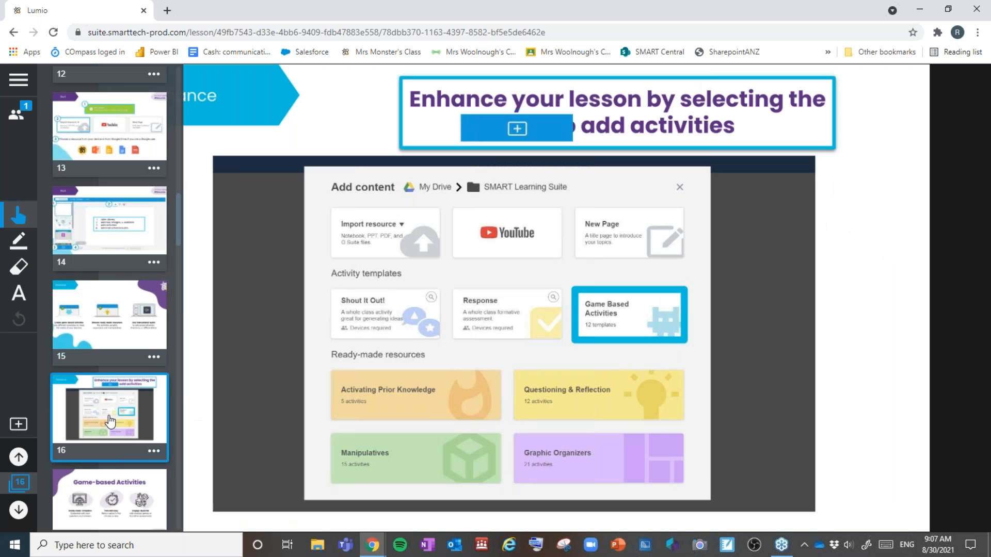